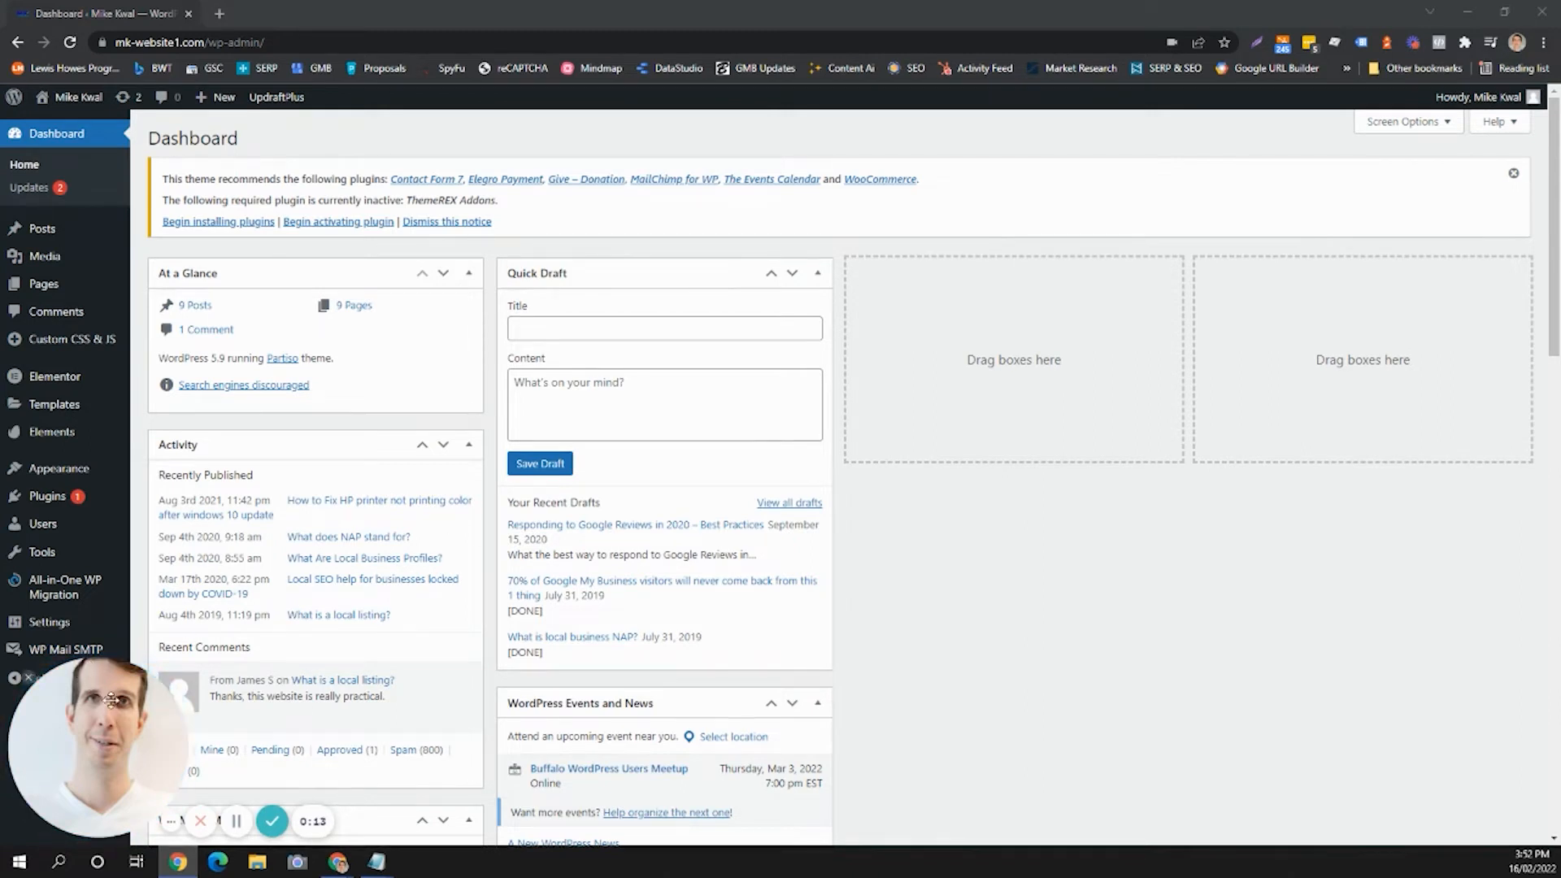
Open the list of site pages from the dashboard.
left_click_drag(110, 699, 249, 699)
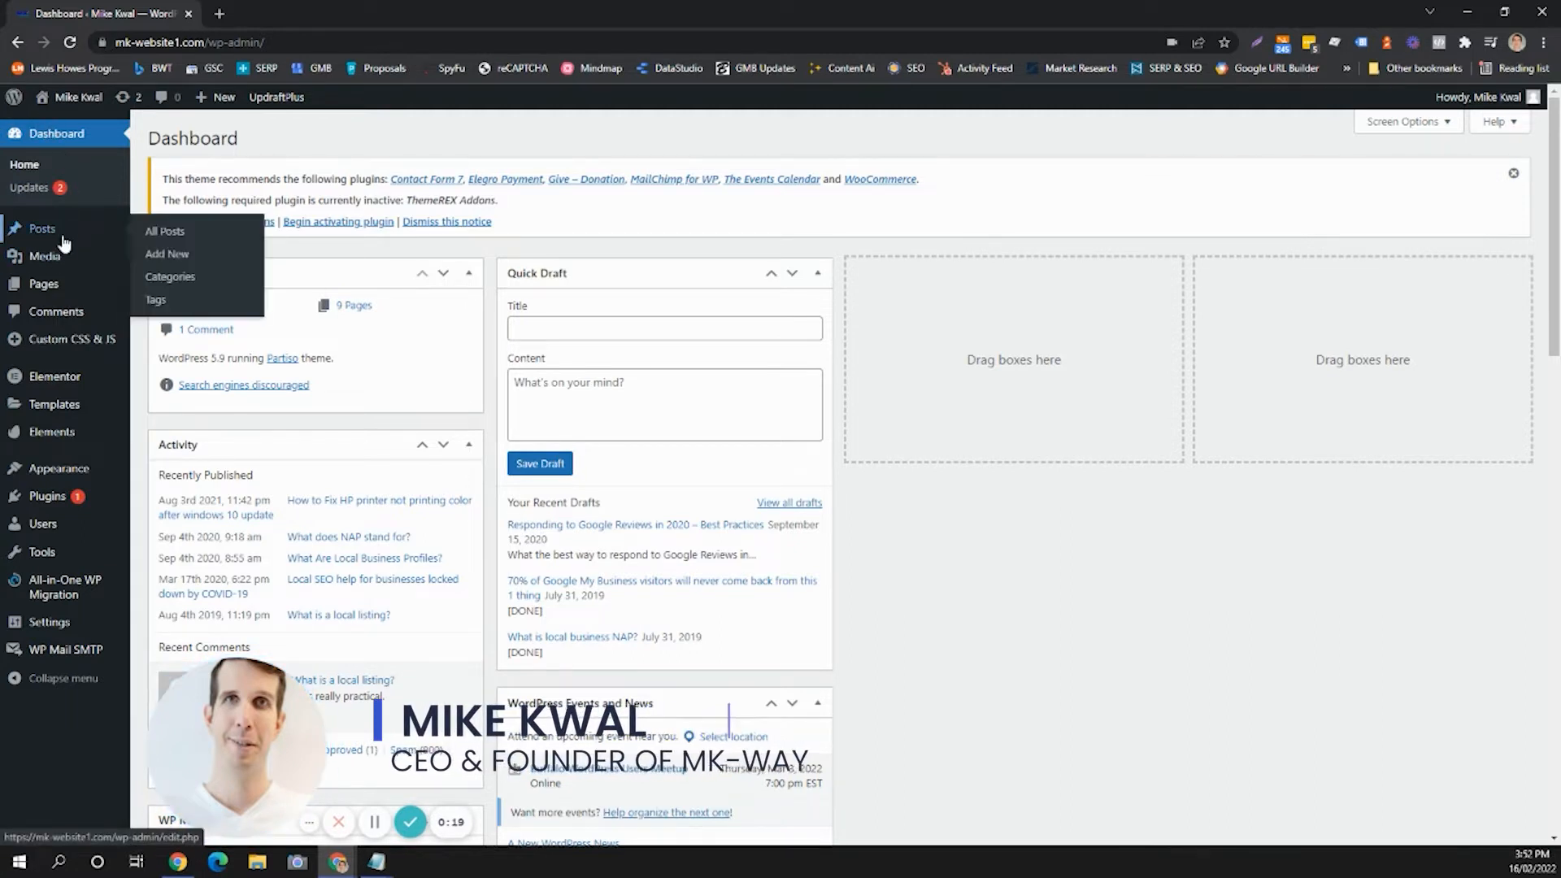
mouse_move(55, 288)
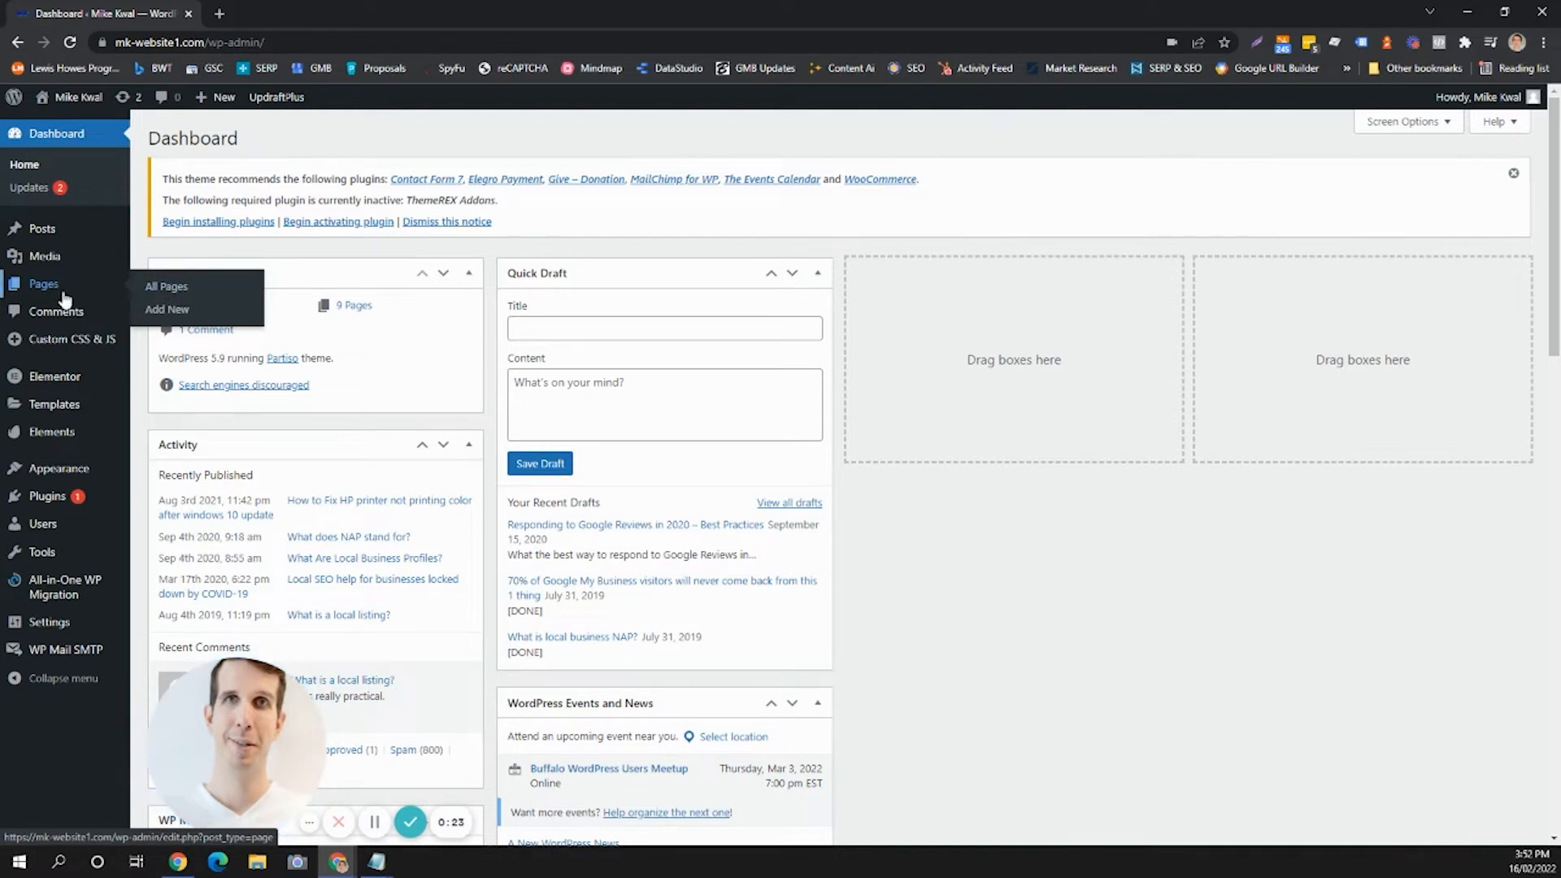
left_click(47, 285)
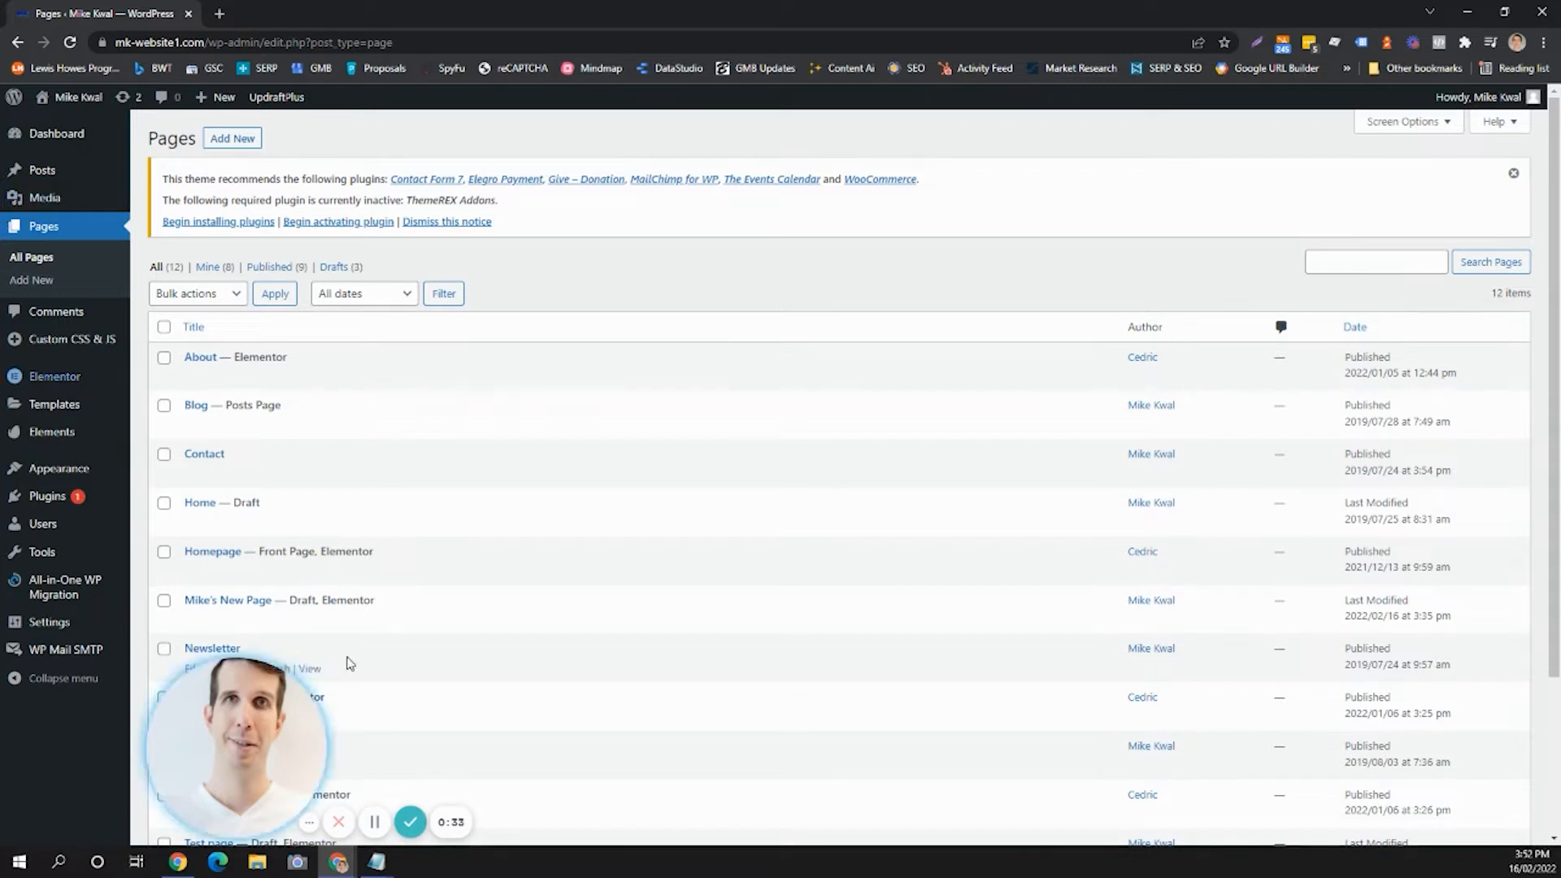
Open the About page for editing and launch the Elementor editor on it.
left_click_drag(229, 763, 774, 656)
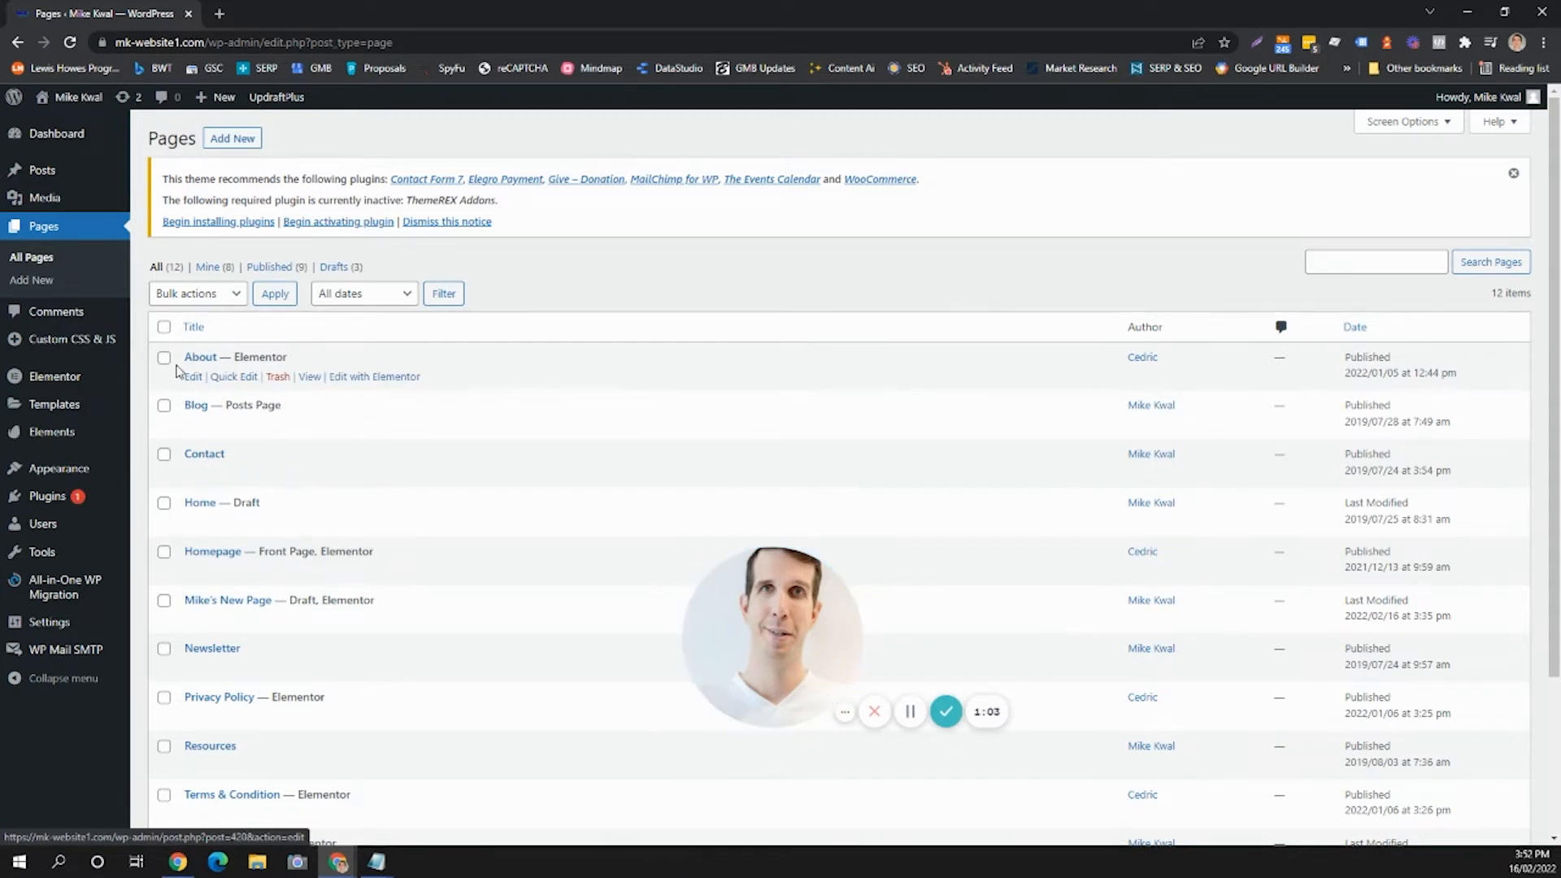
left_click_drag(235, 357, 295, 361)
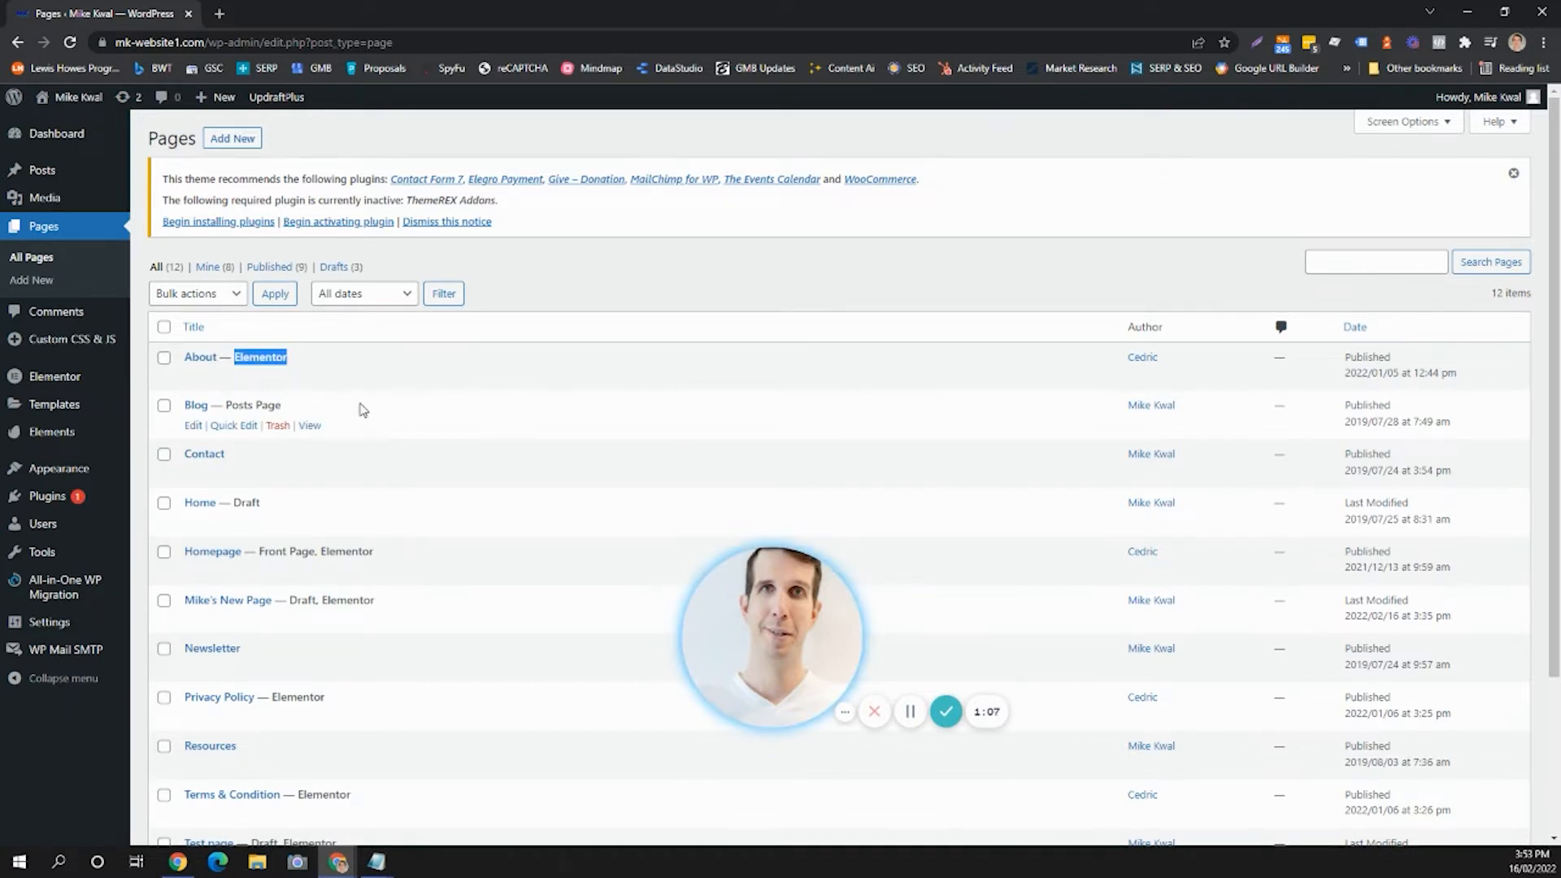
scroll(362, 408, "down", 1)
scroll(358, 407, "up", 1)
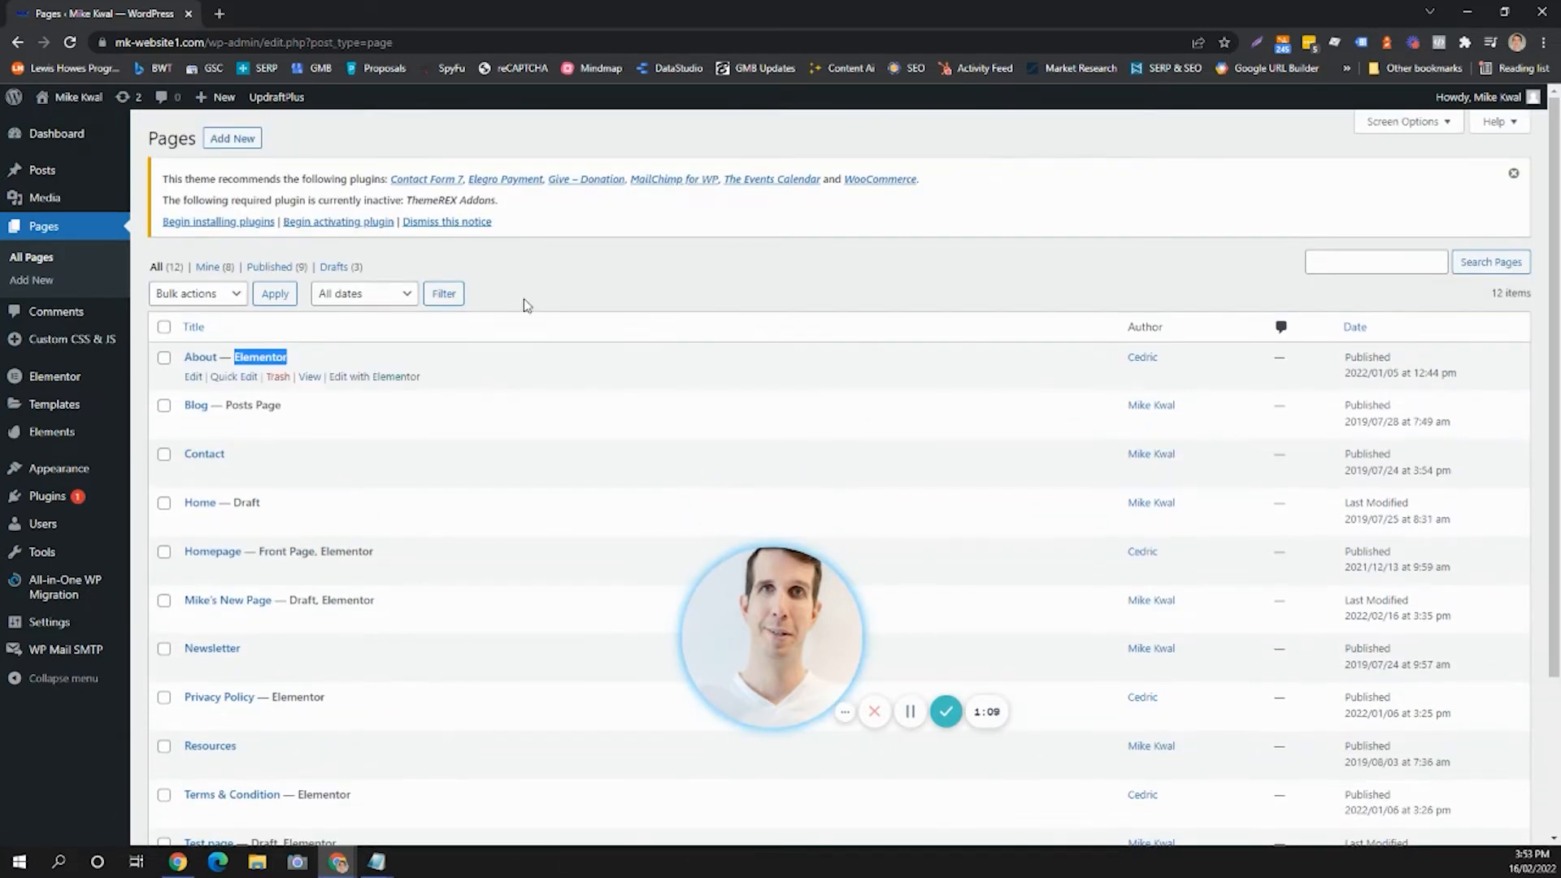
left_click(530, 304)
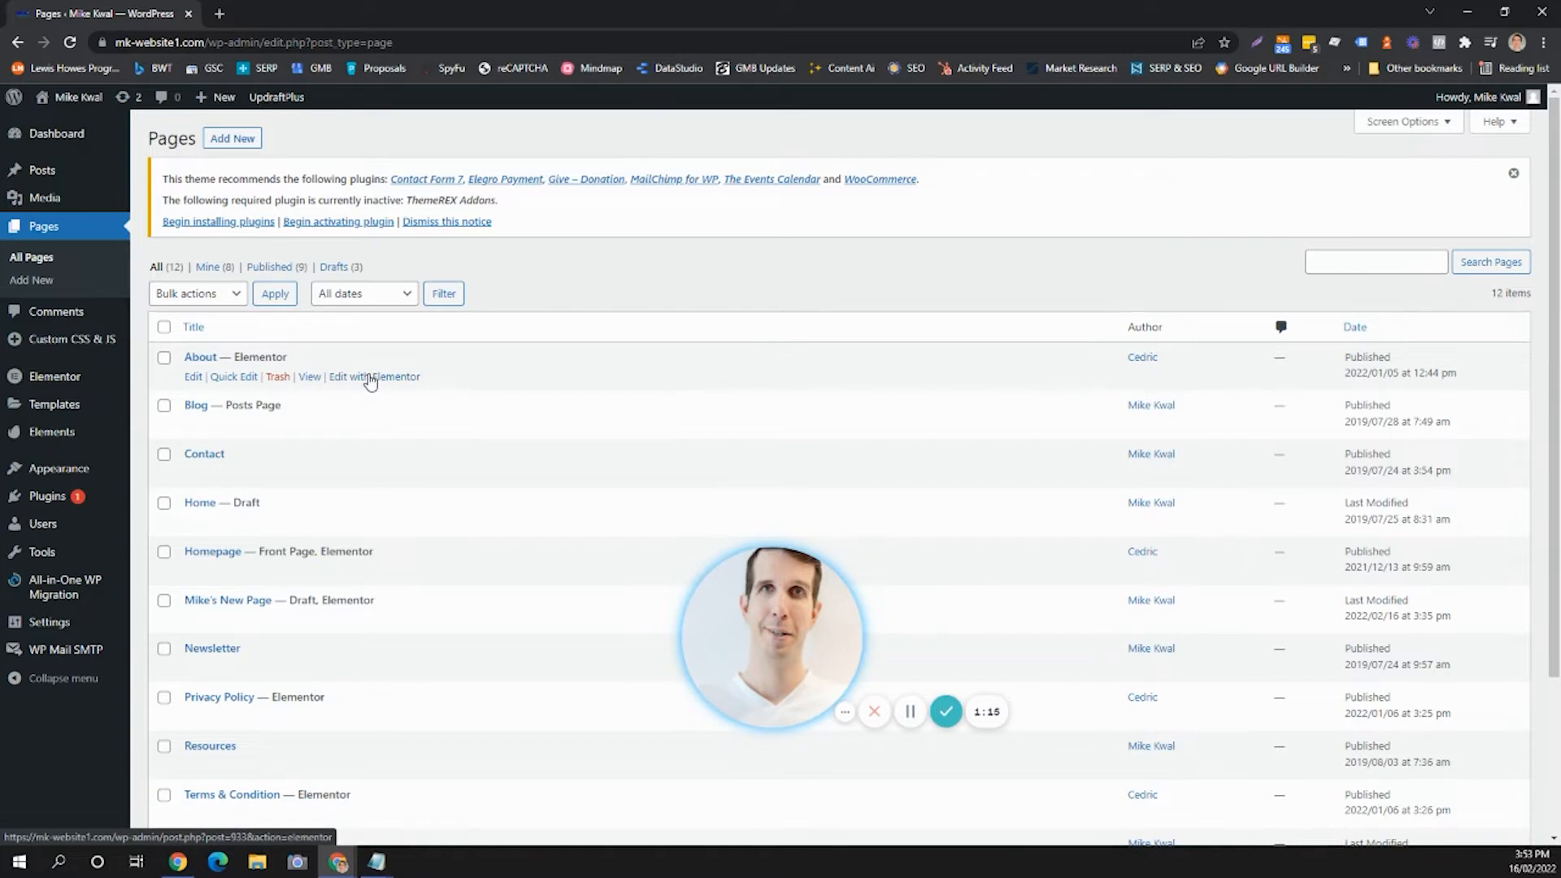
left_click(201, 359)
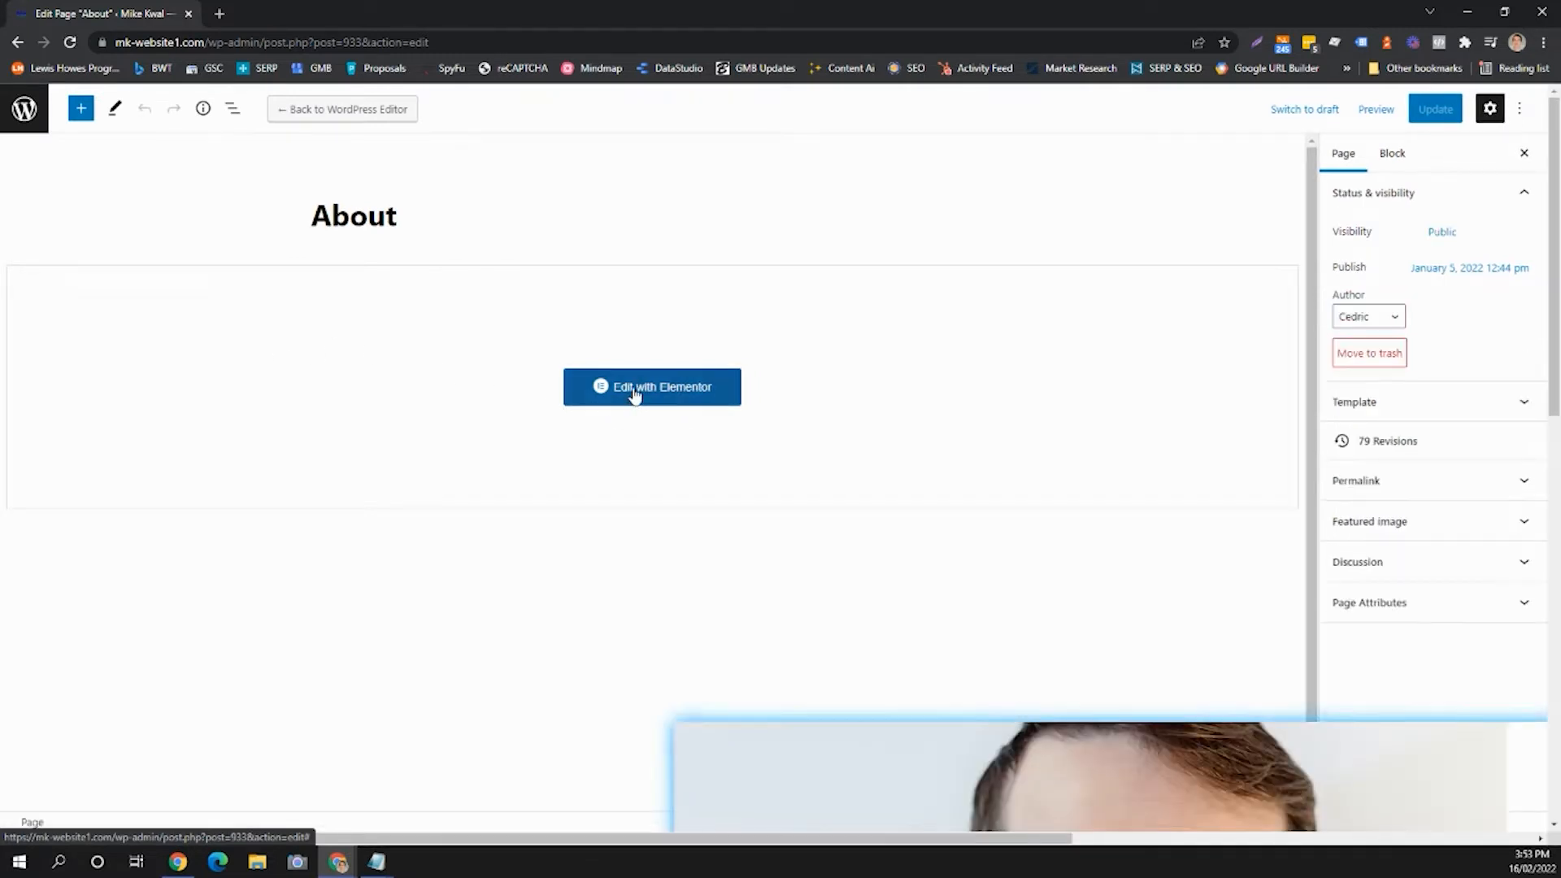
left_click_drag(688, 632, 98, 701)
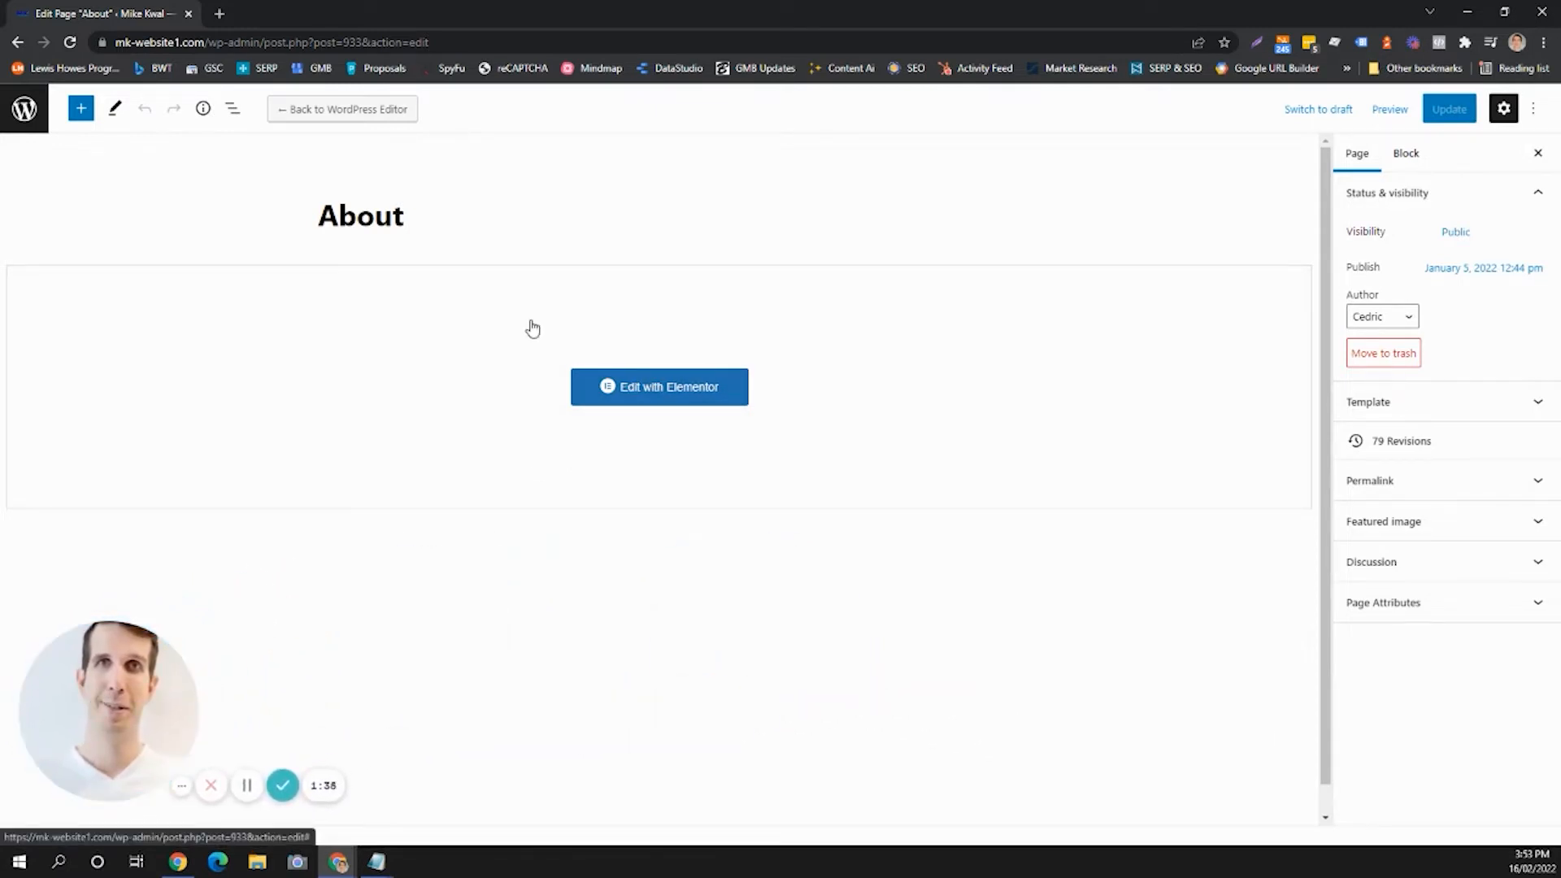
left_click(644, 383)
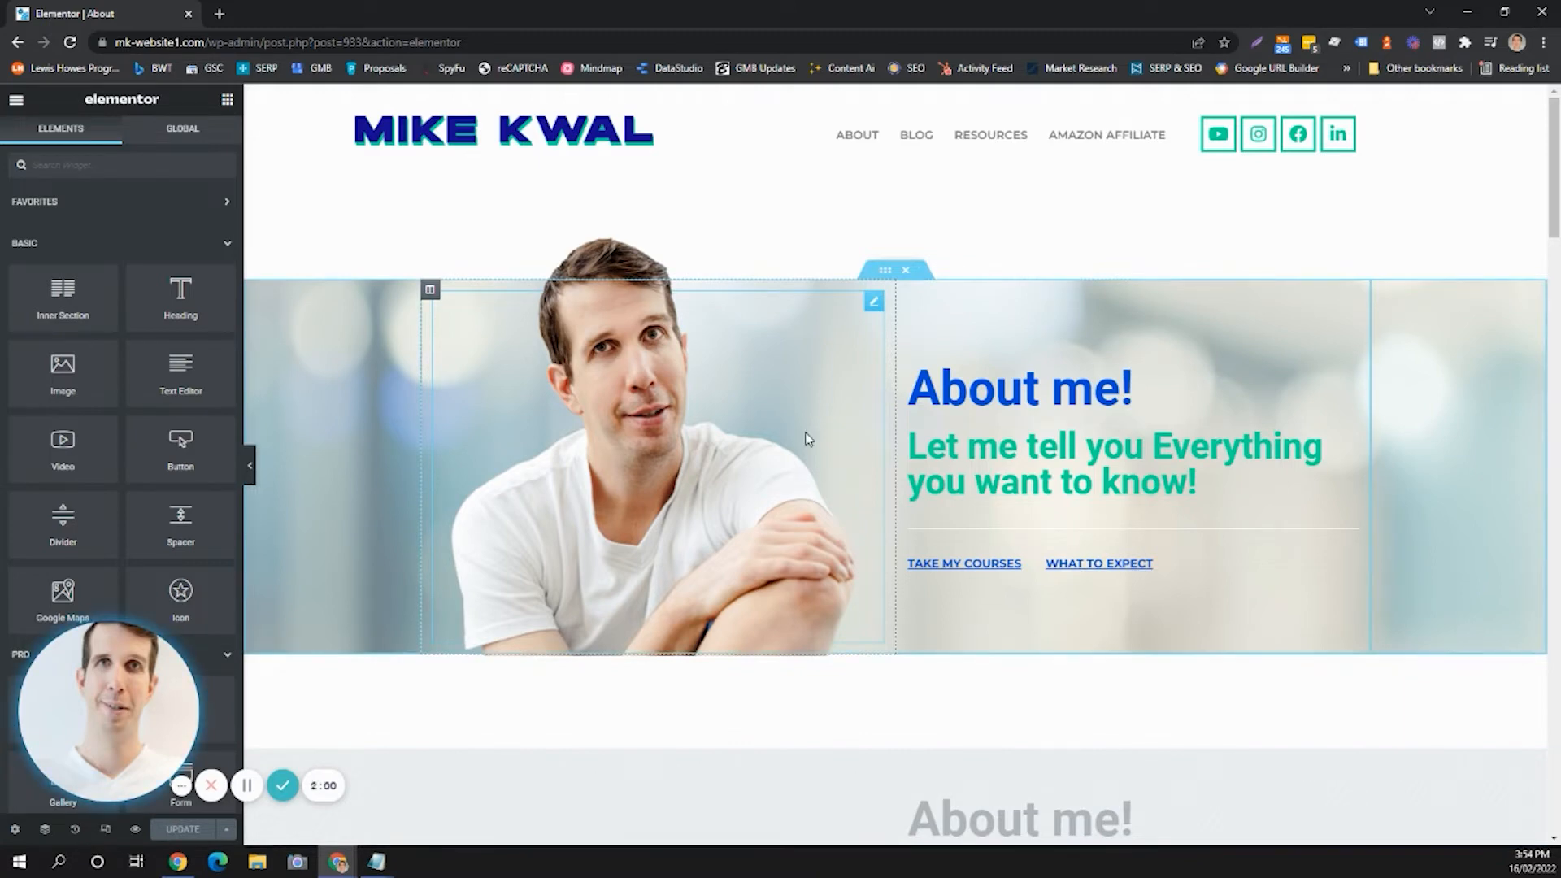
Change the hero heading text to "About Me!".
left_click(874, 304)
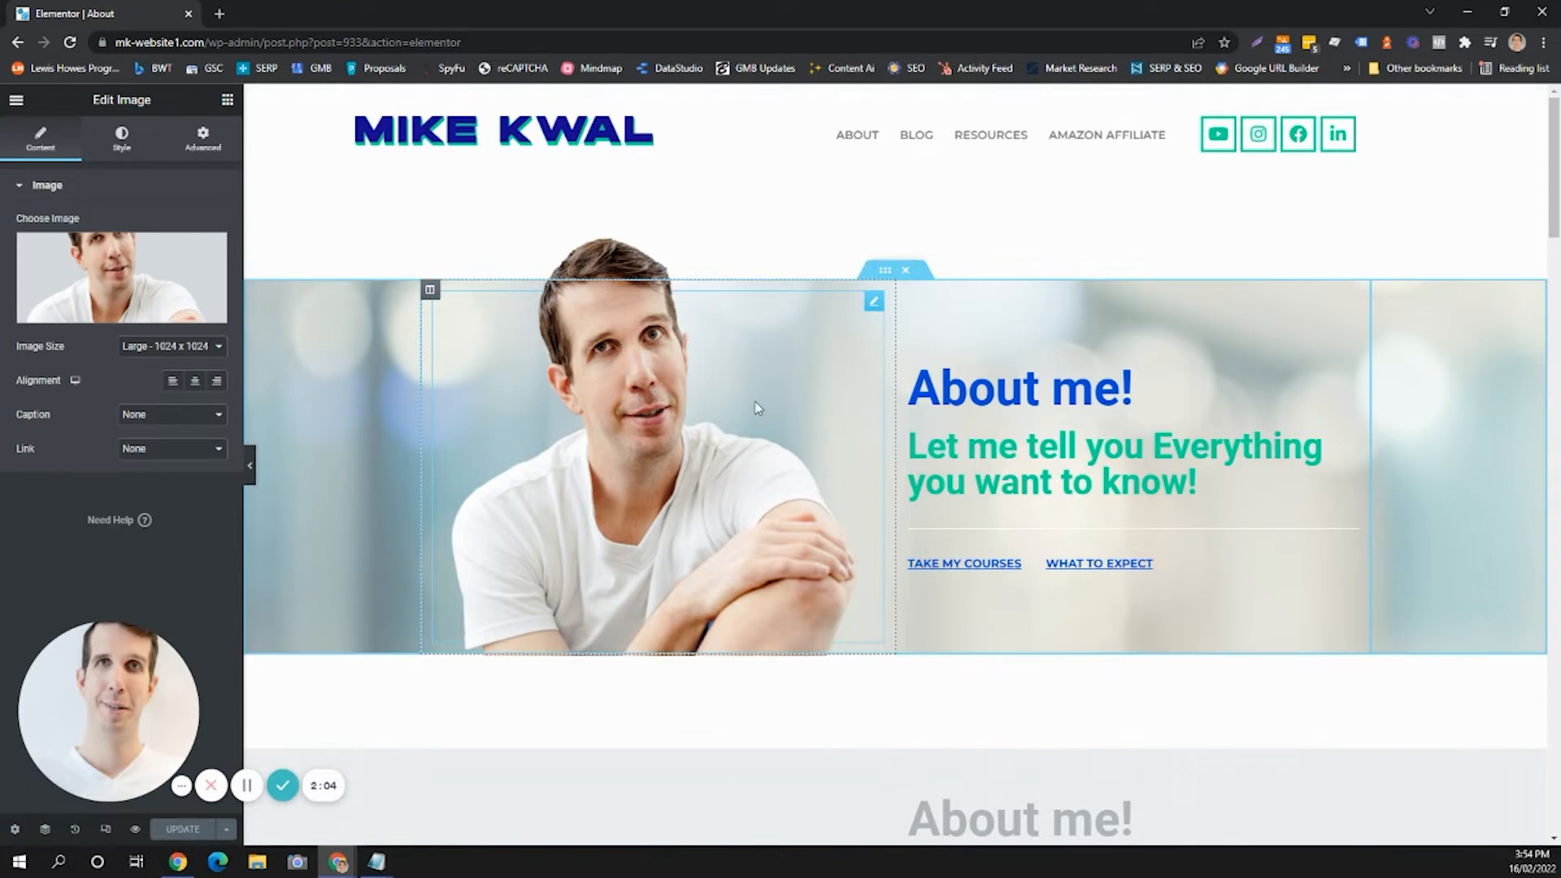
left_click(996, 390)
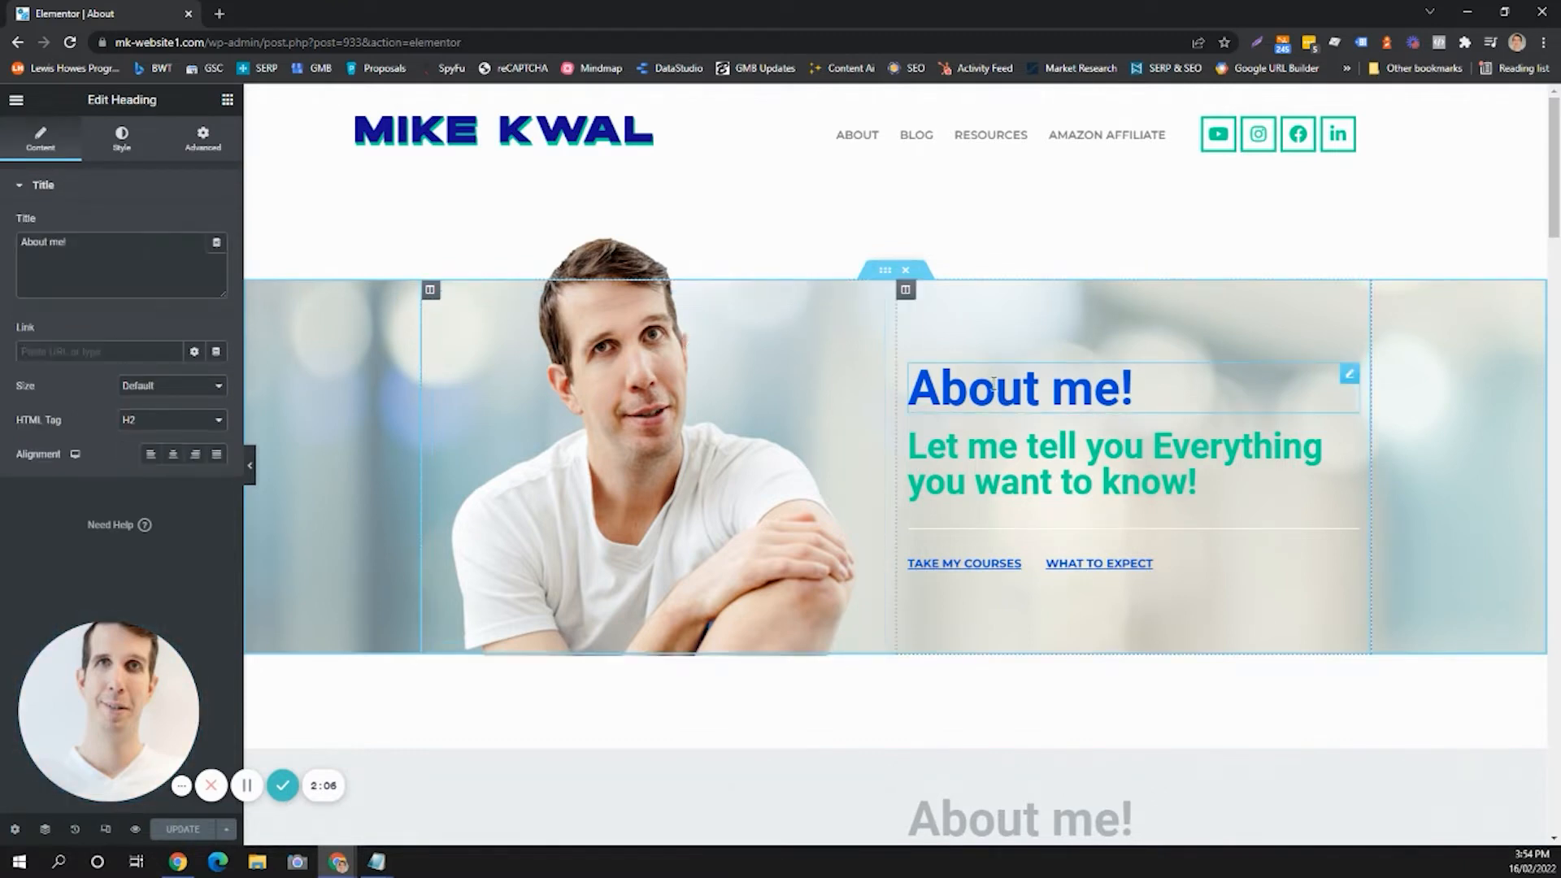
key("BackSpace")
key("BackSpace")
key("BackSpace")
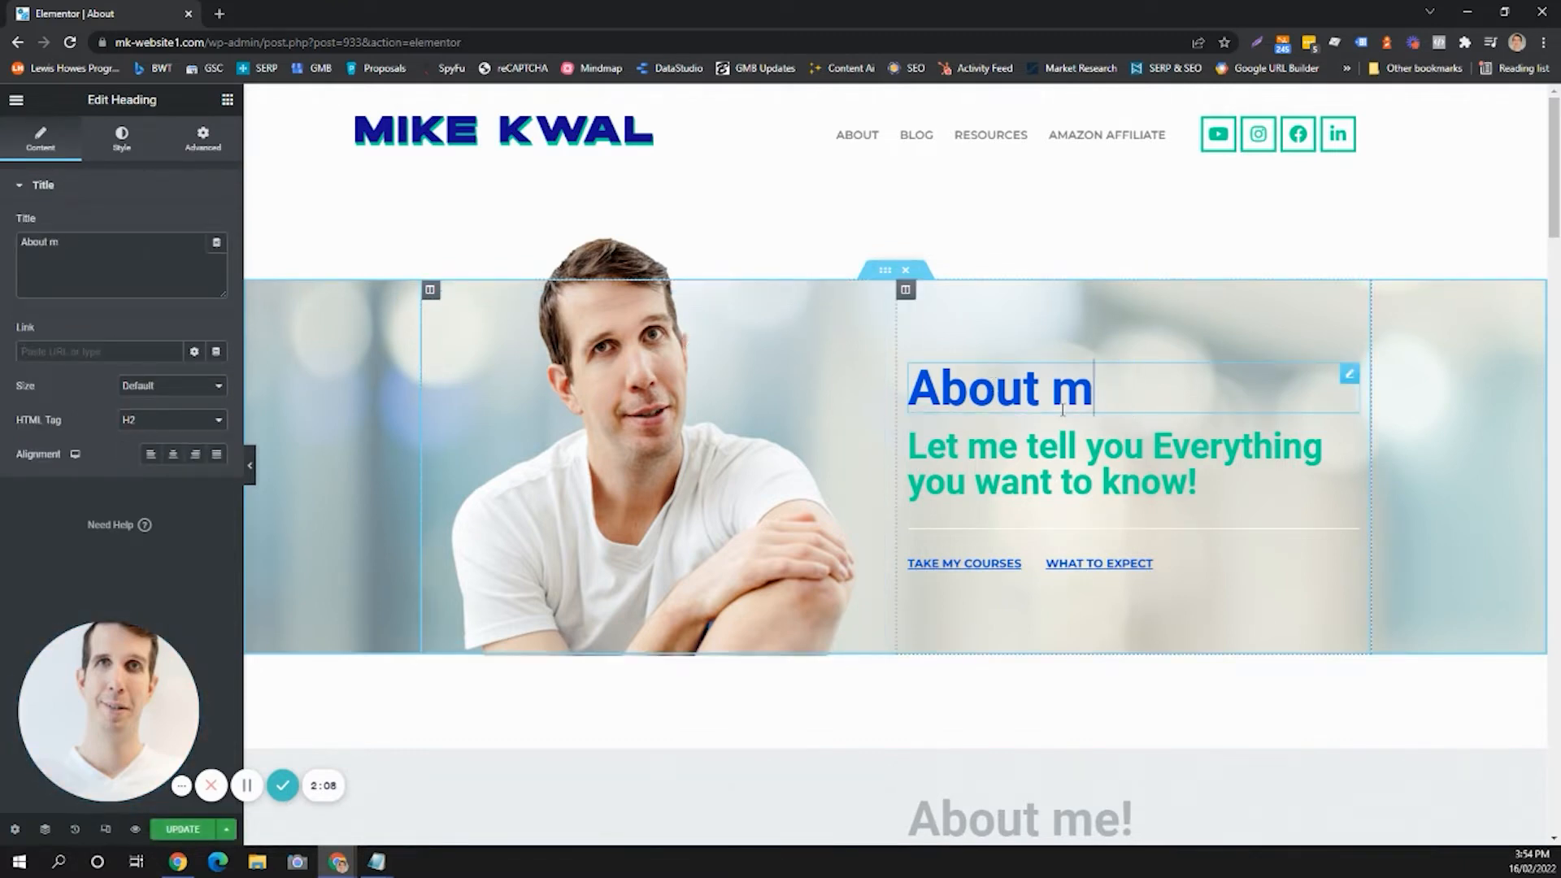
type("US")
key("BackSpace")
key("BackSpace")
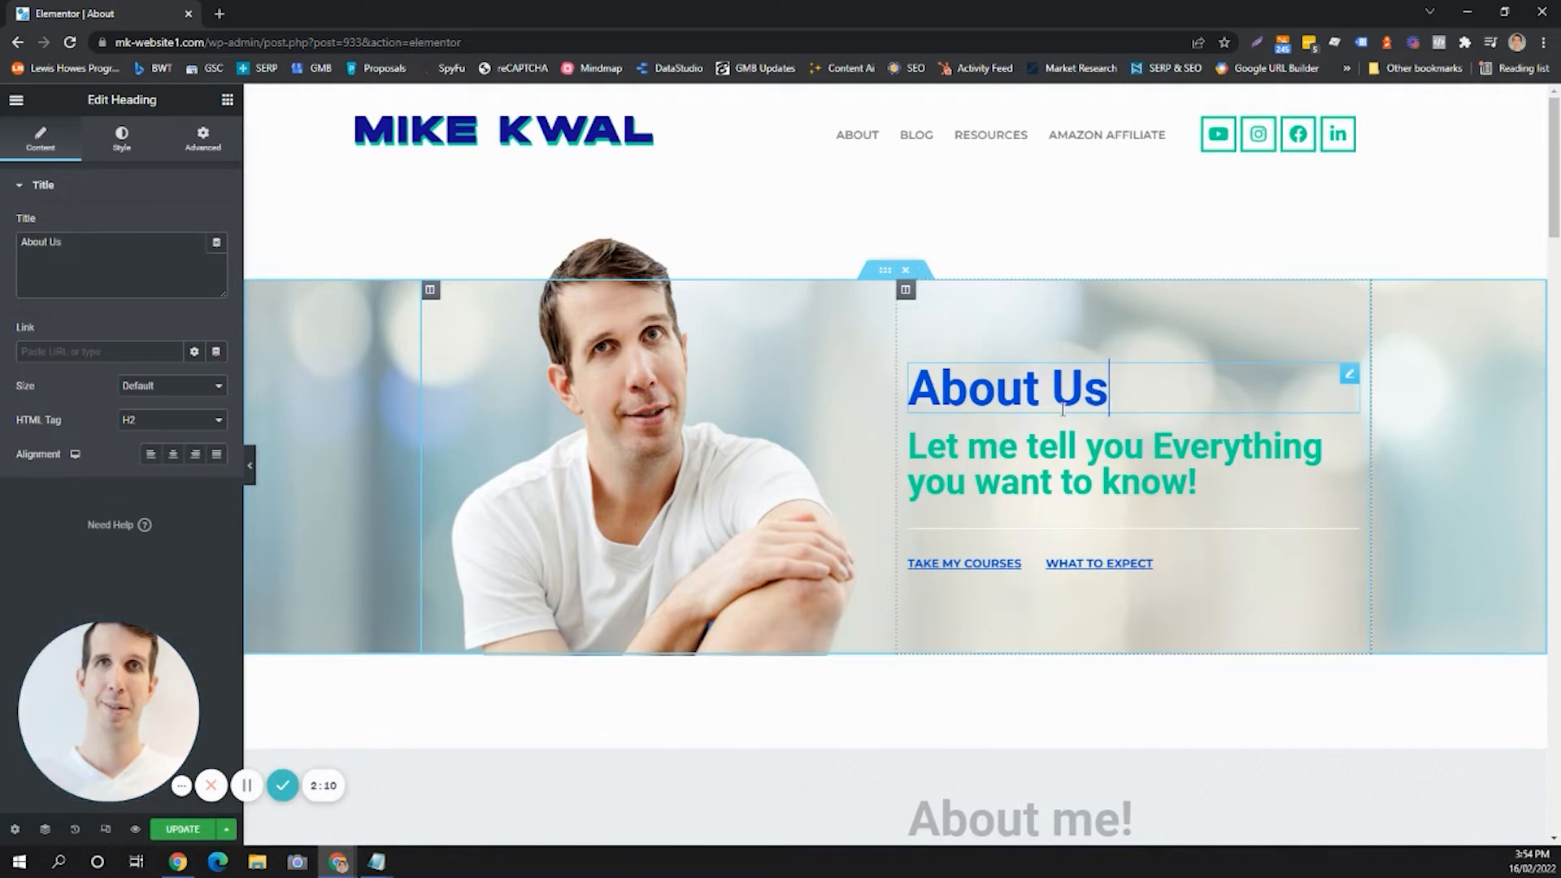
type("Me!")
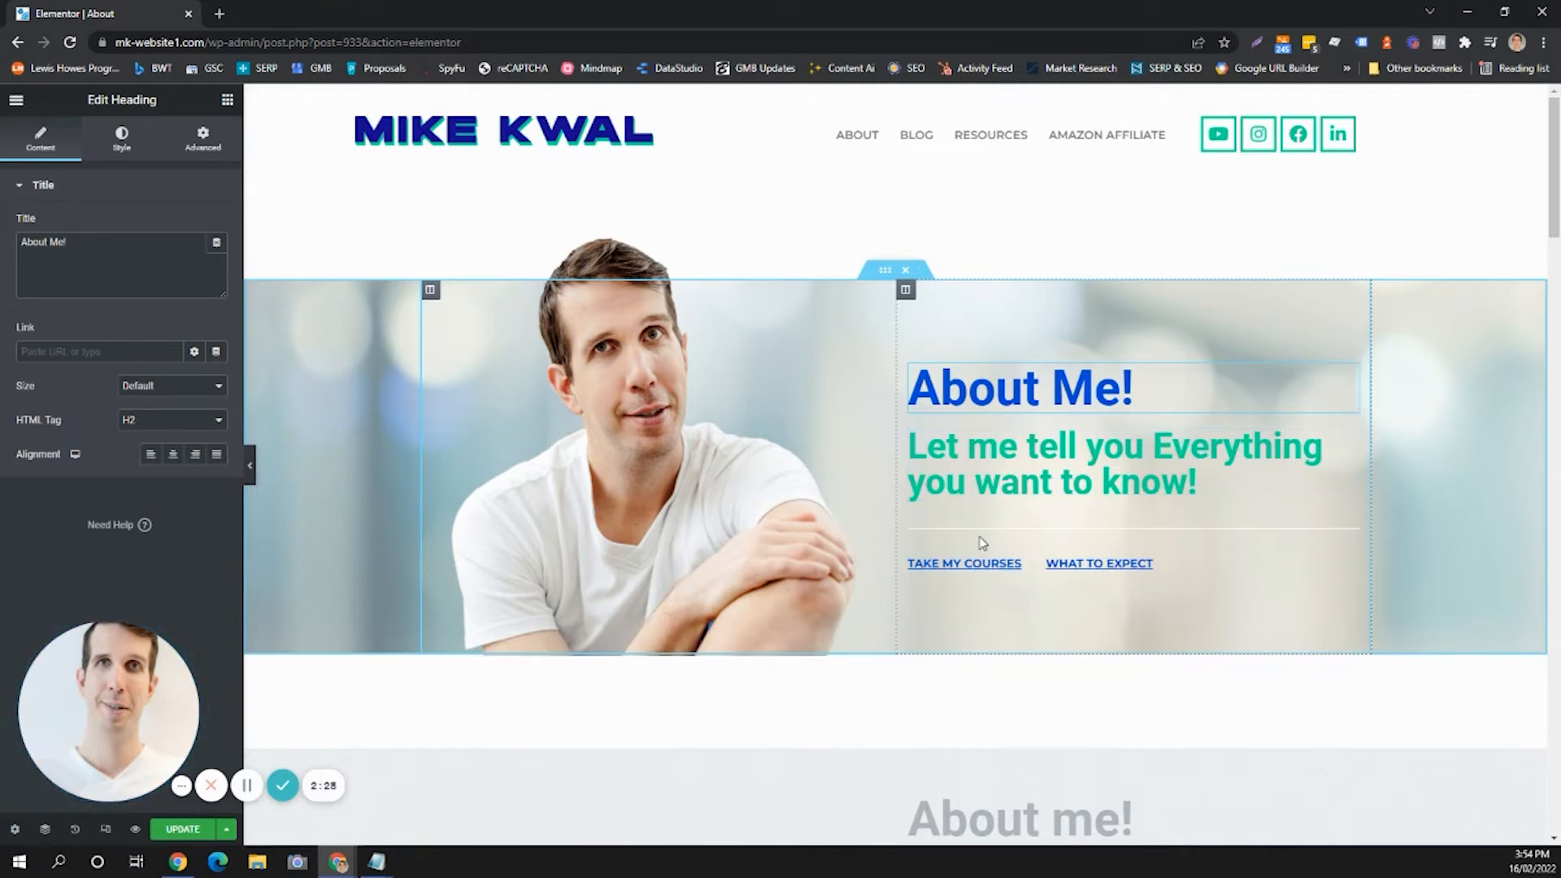
Open the responsive visibility settings of the grey second "About me!" section.
scroll(975, 436, "down", 1)
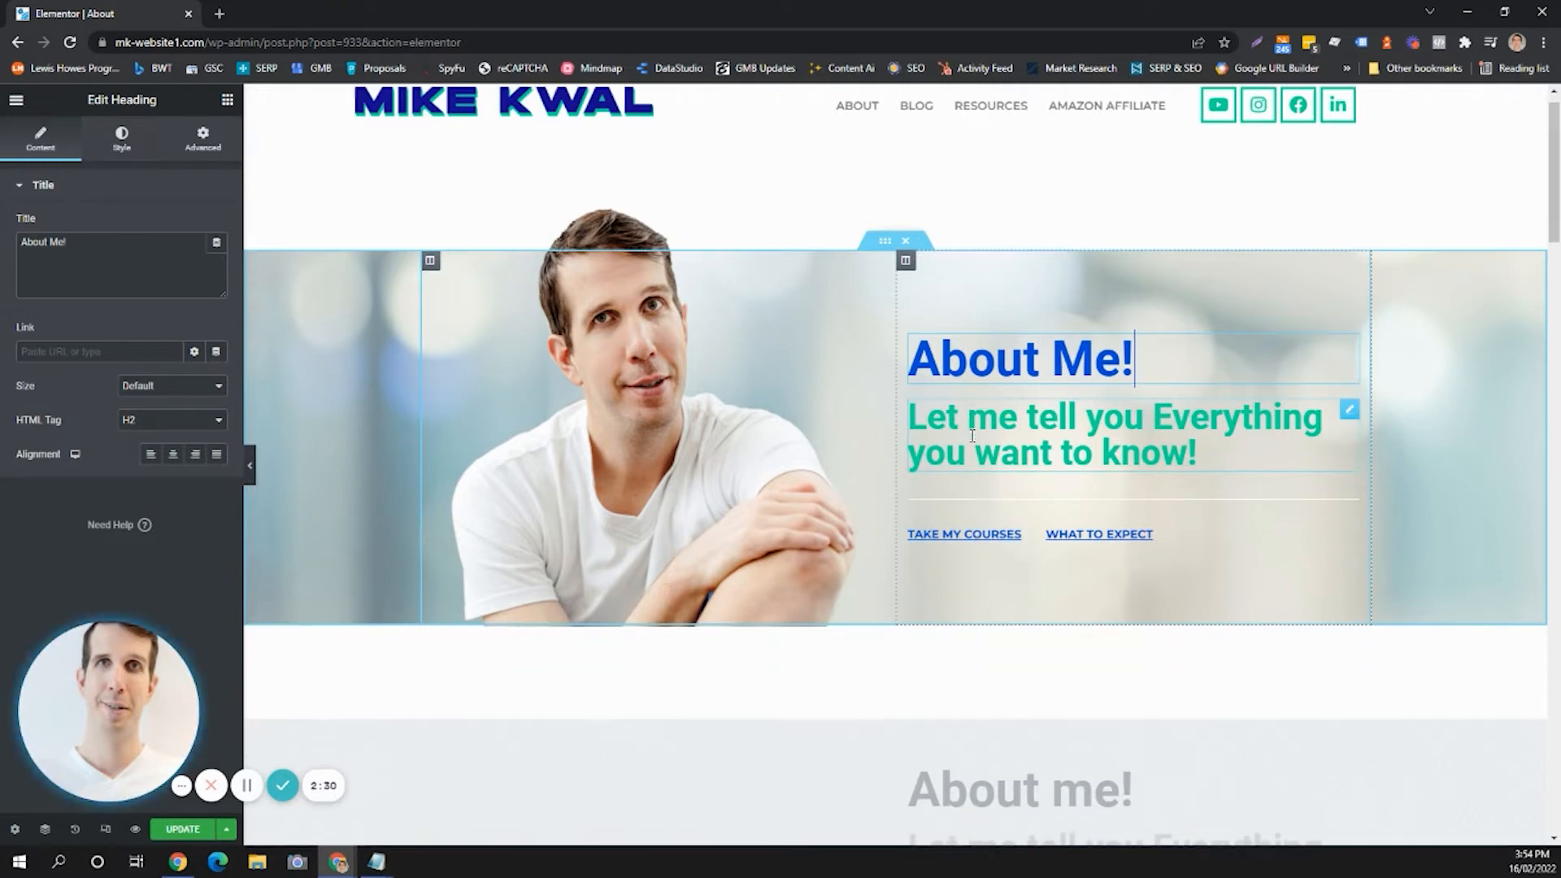
scroll(973, 437, "down", 2)
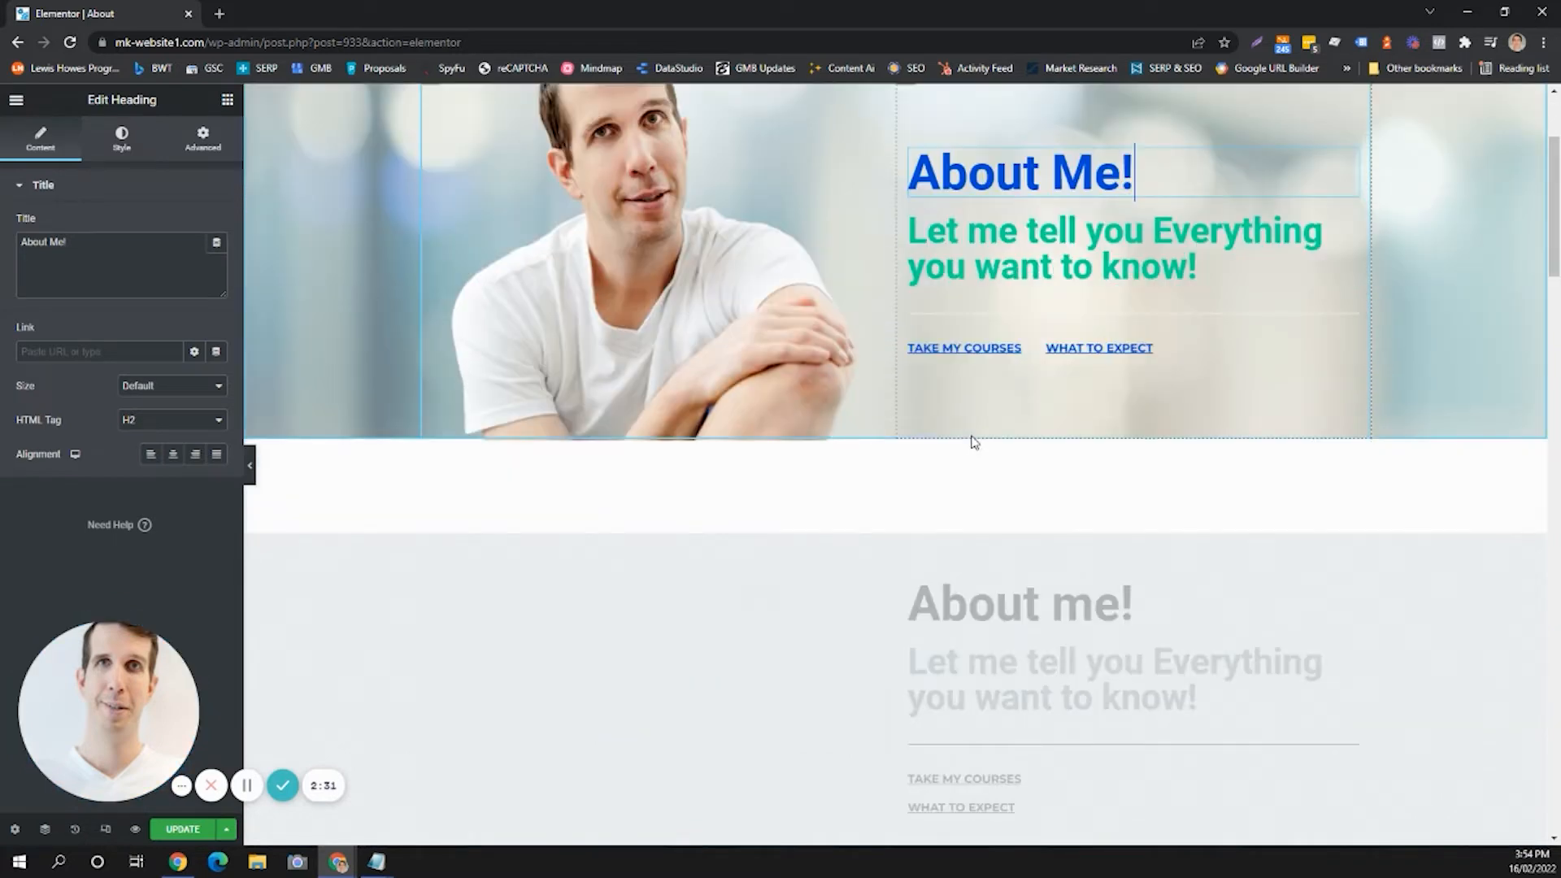
scroll(973, 441, "down", 3)
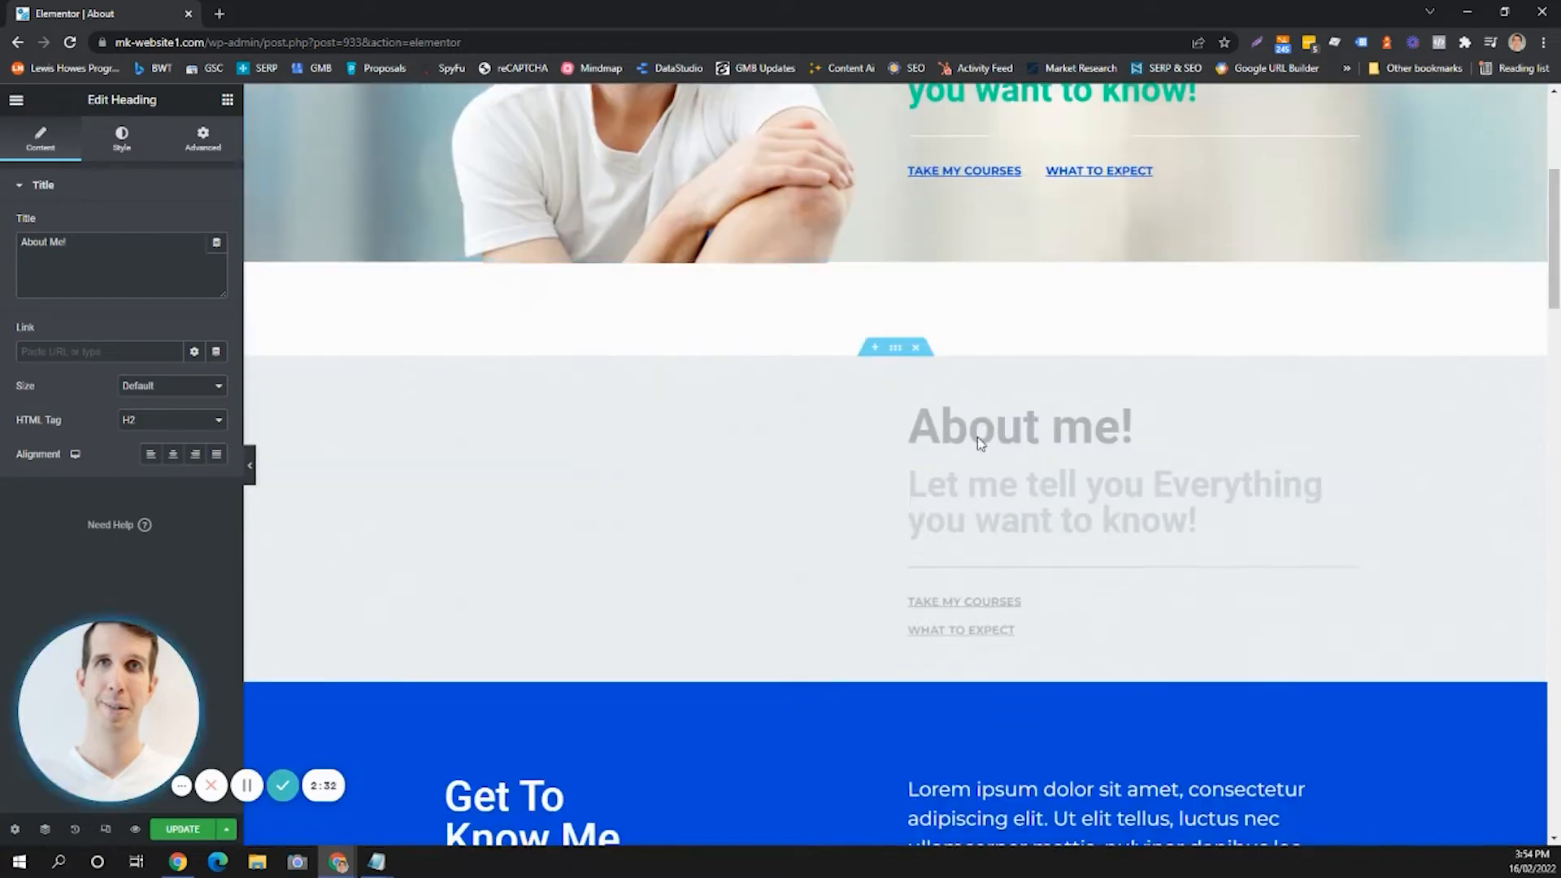
left_click(897, 260)
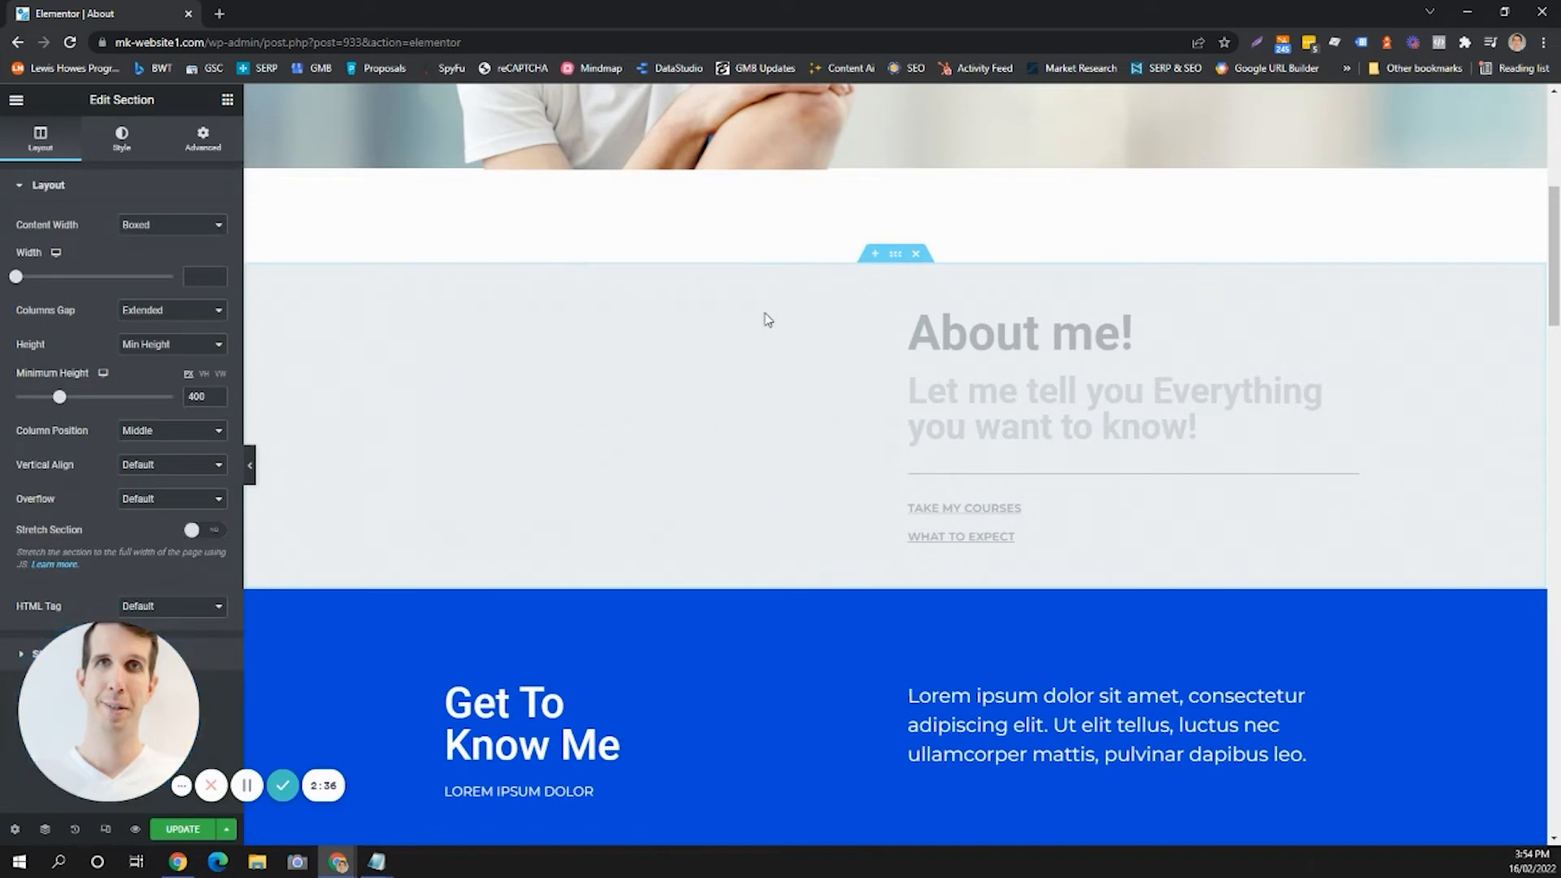
left_click_drag(131, 685, 426, 669)
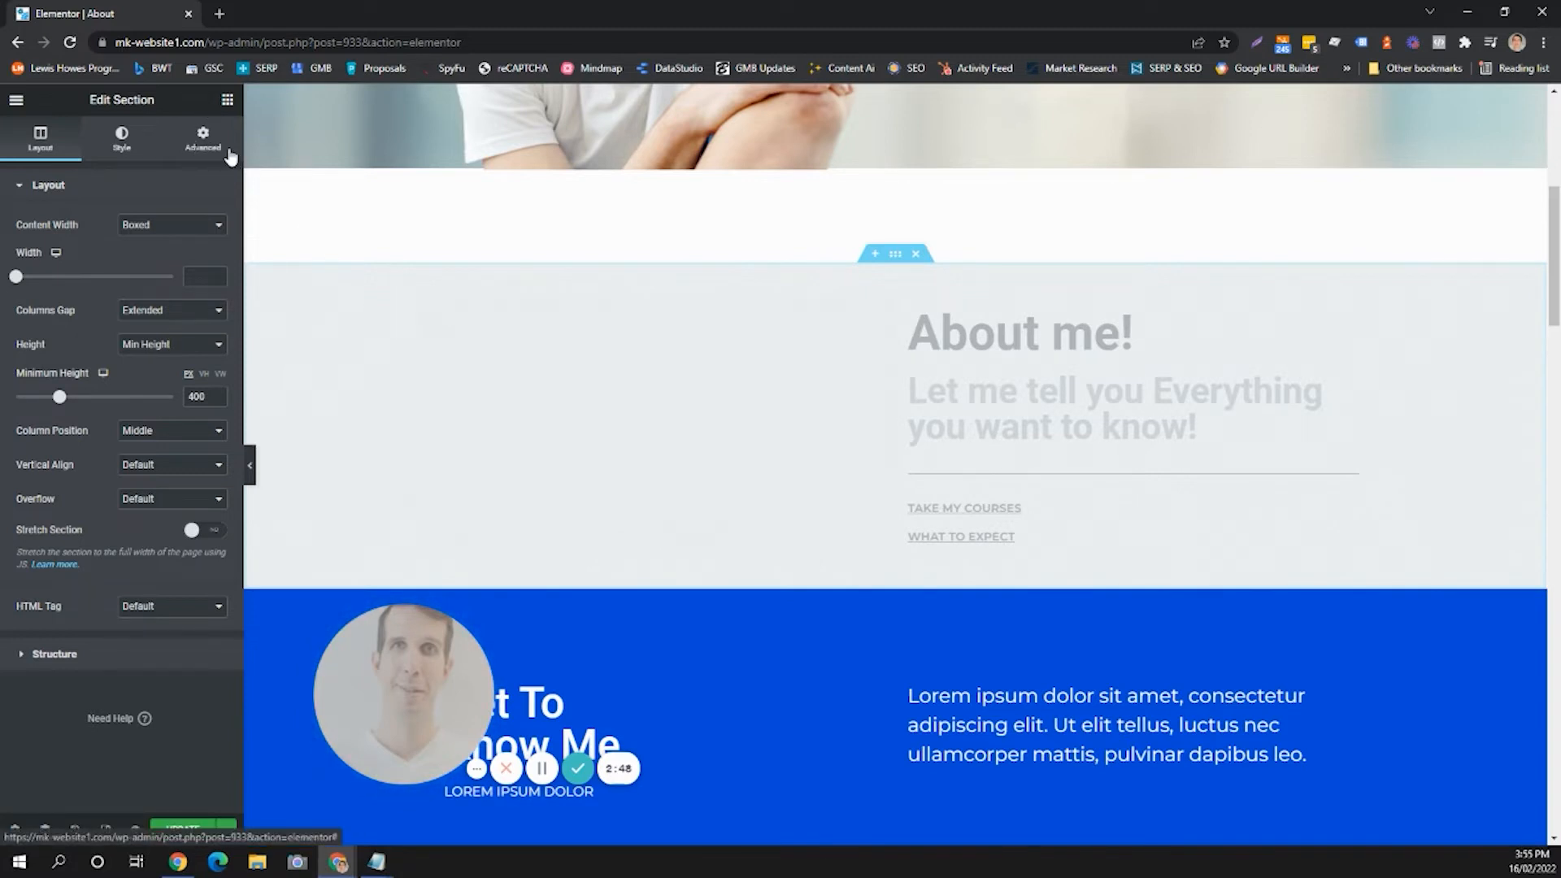
left_click(202, 143)
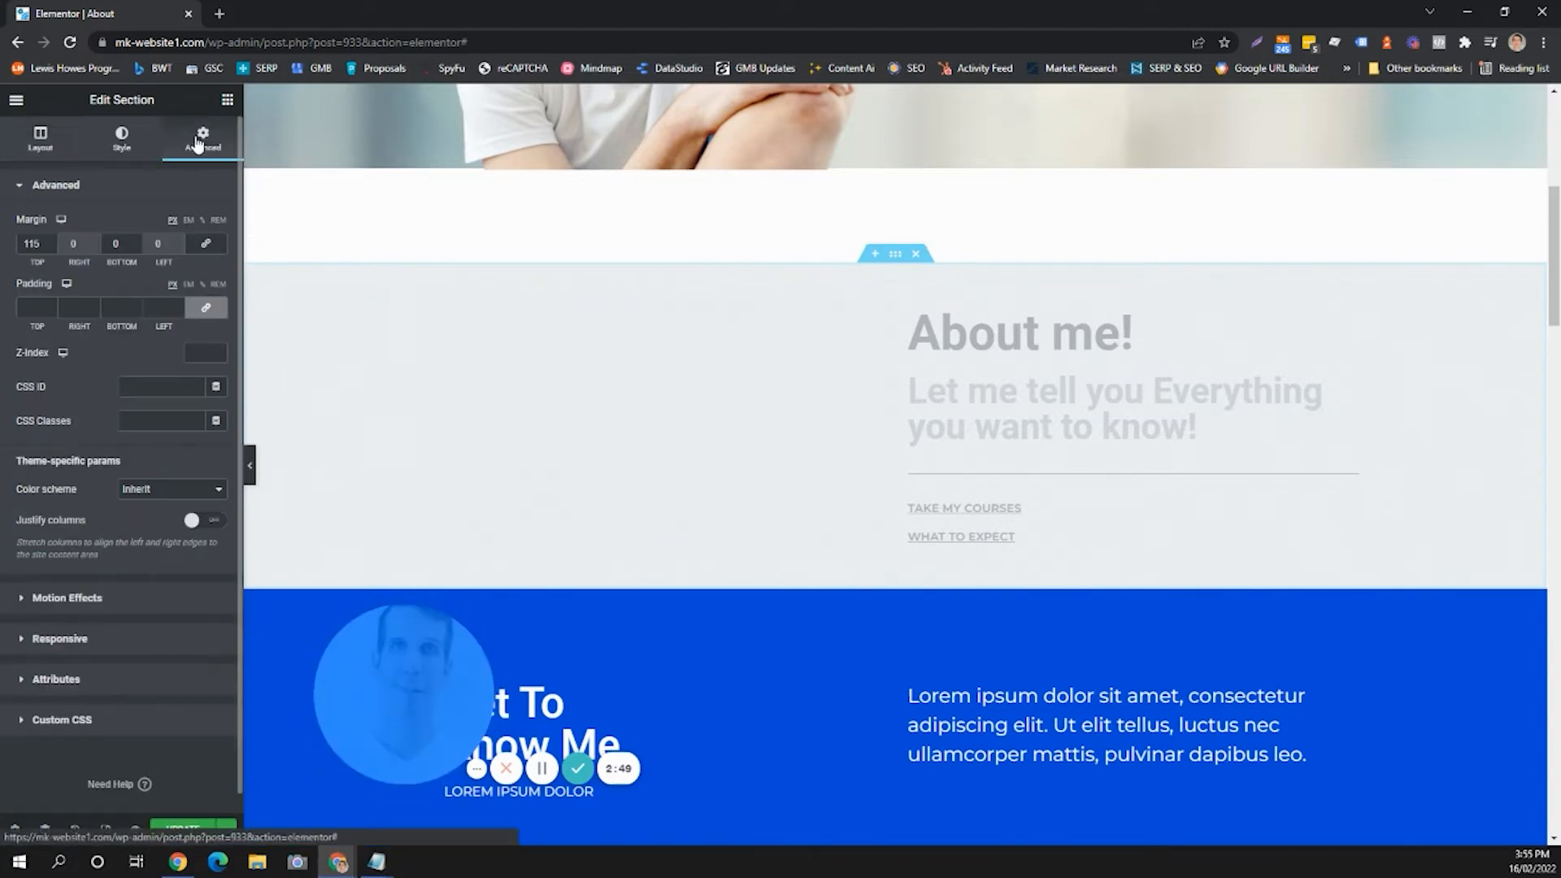
left_click(50, 639)
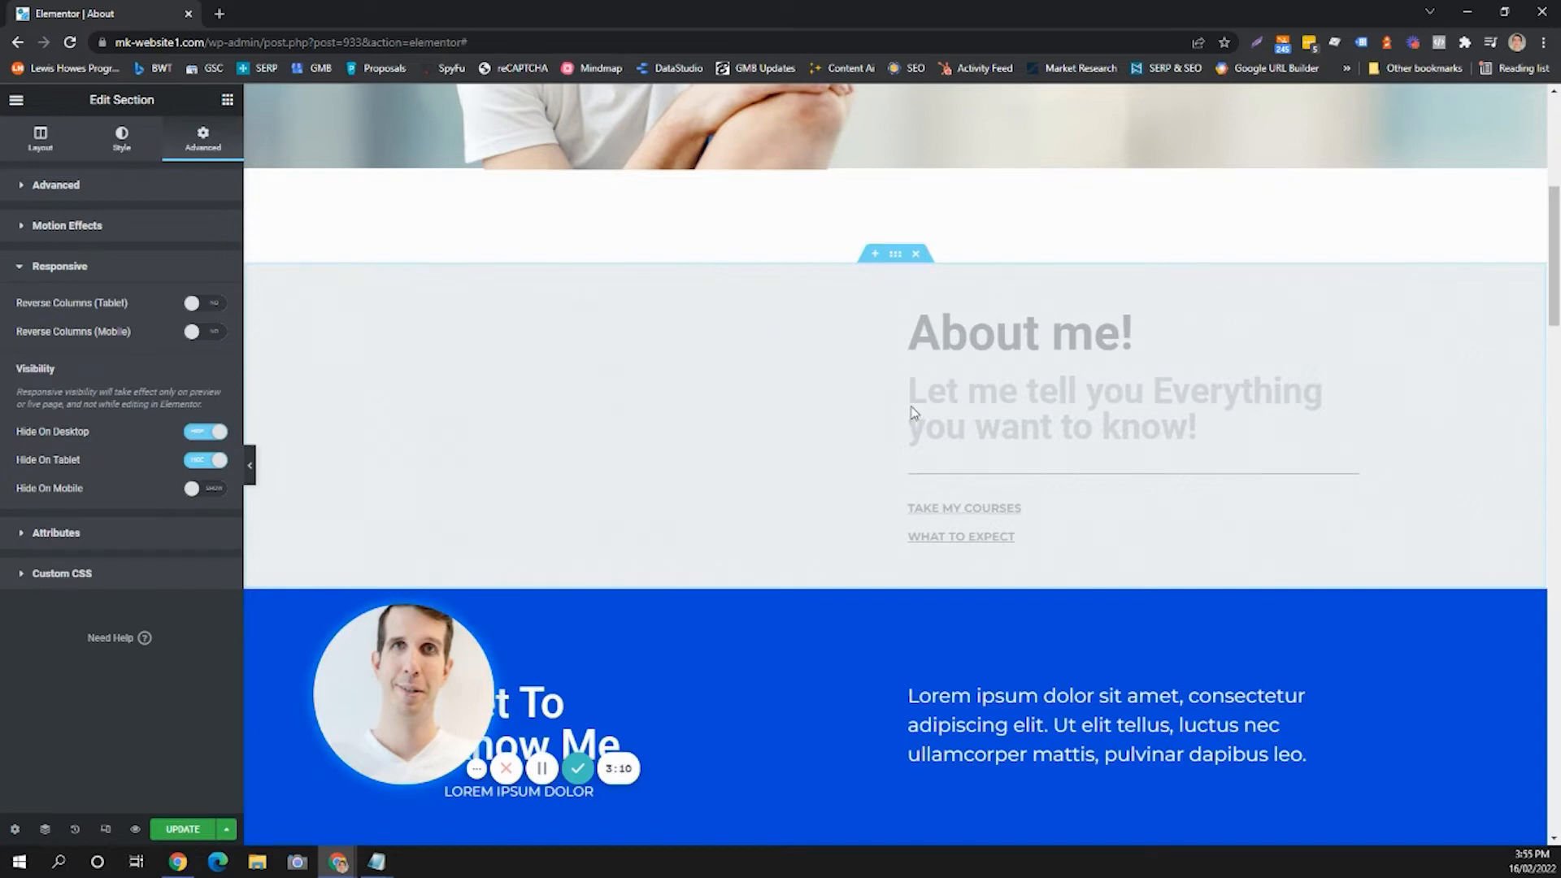
Scroll through the whole About page to review its sections.
scroll(911, 408, "up", 3)
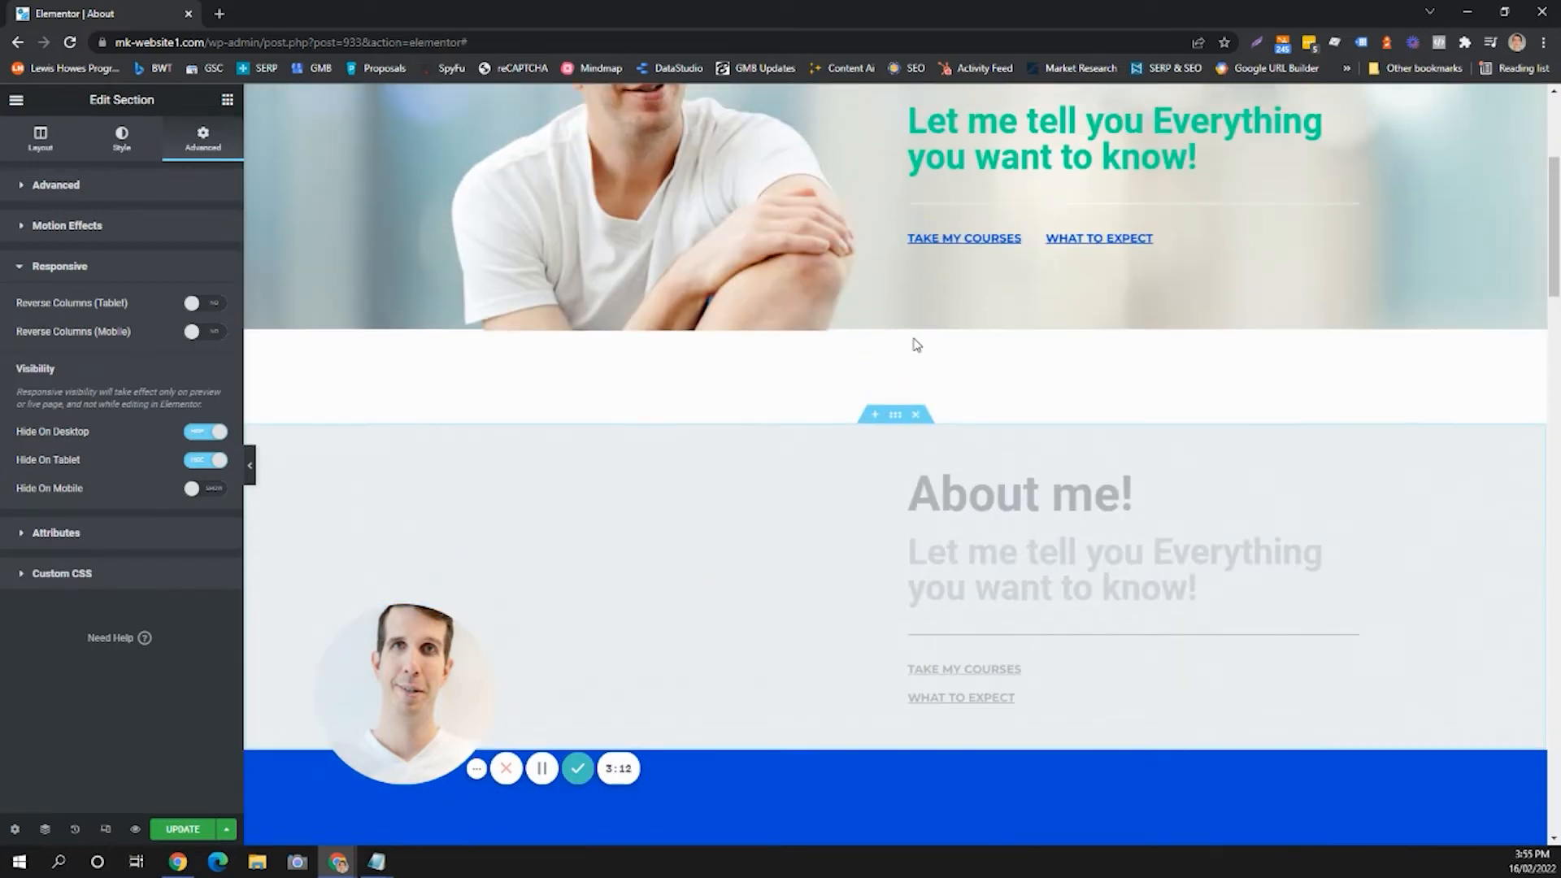
scroll(986, 418, "down", 3)
scroll(986, 418, "up", 6)
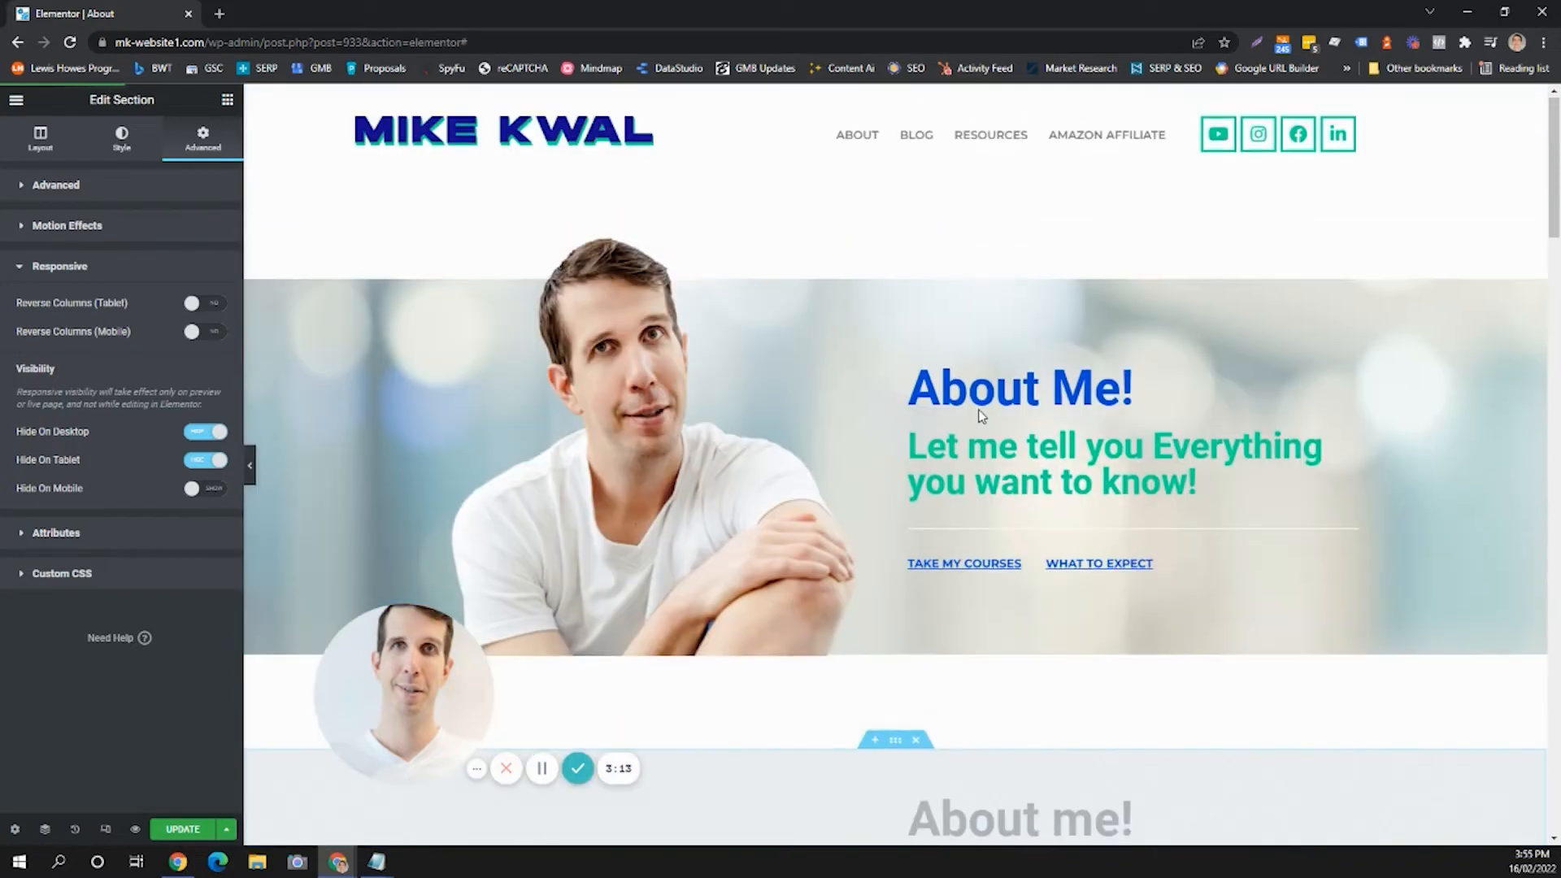
scroll(980, 416, "down", 3)
scroll(967, 528, "down", 5)
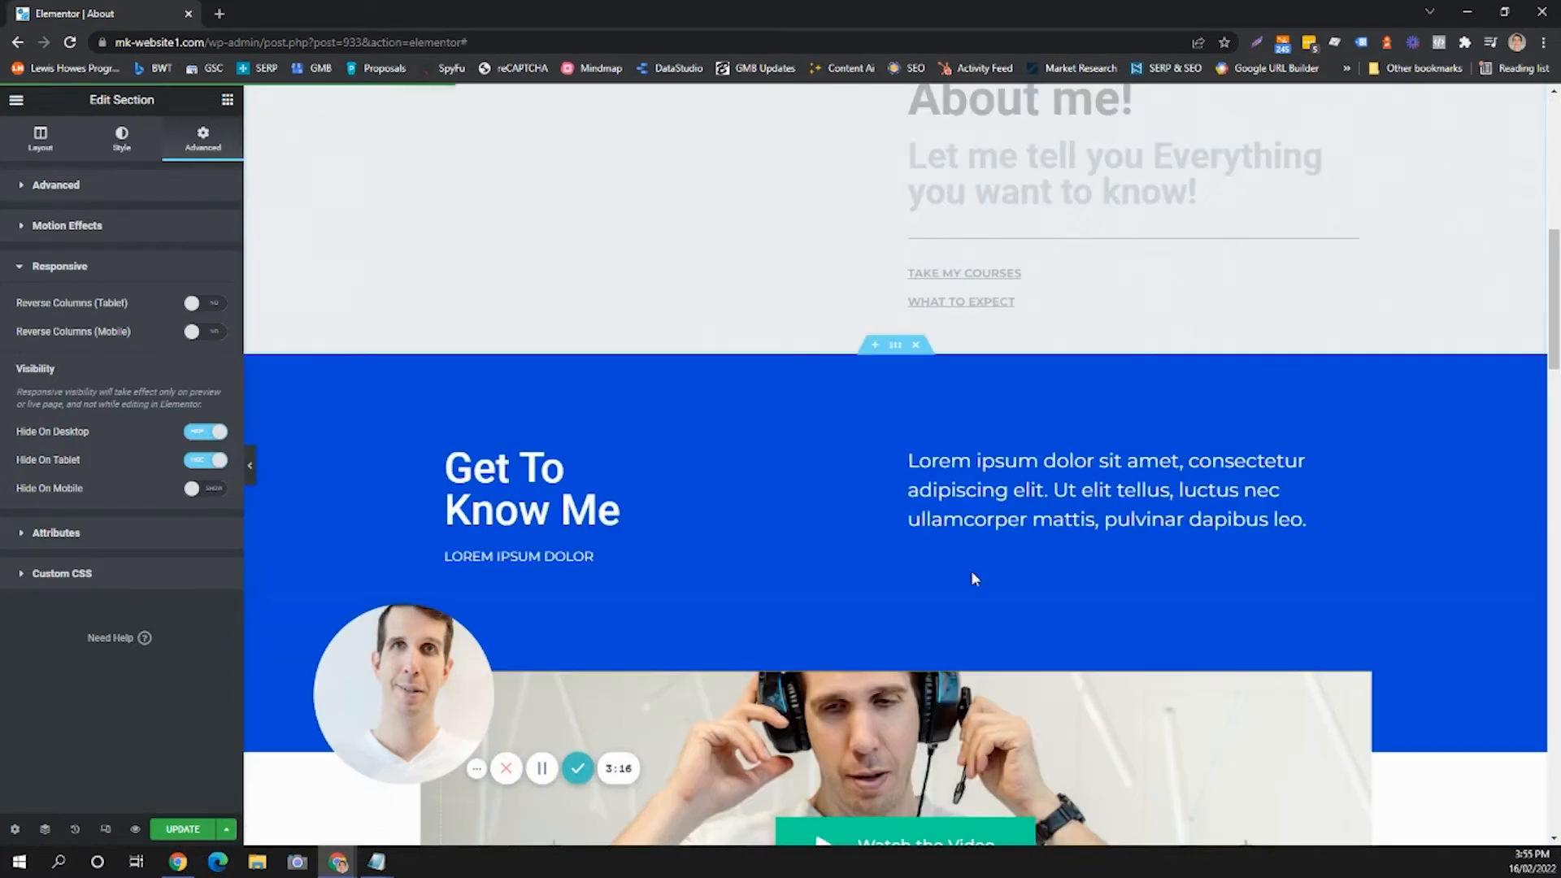
scroll(943, 342, "down", 3)
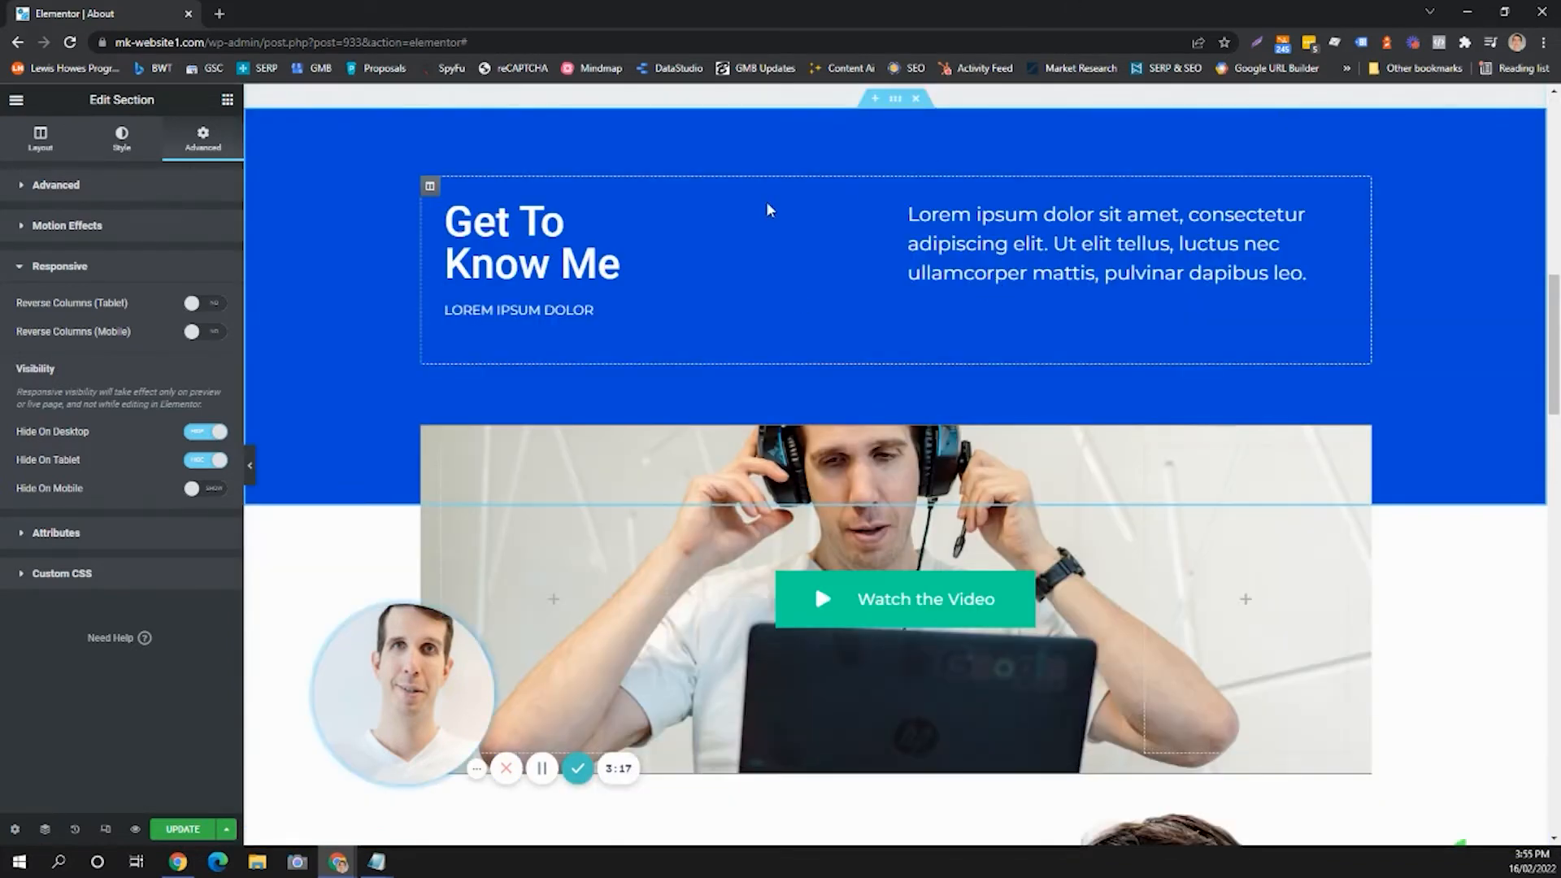
scroll(937, 347, "down", 2)
scroll(936, 347, "up", 4)
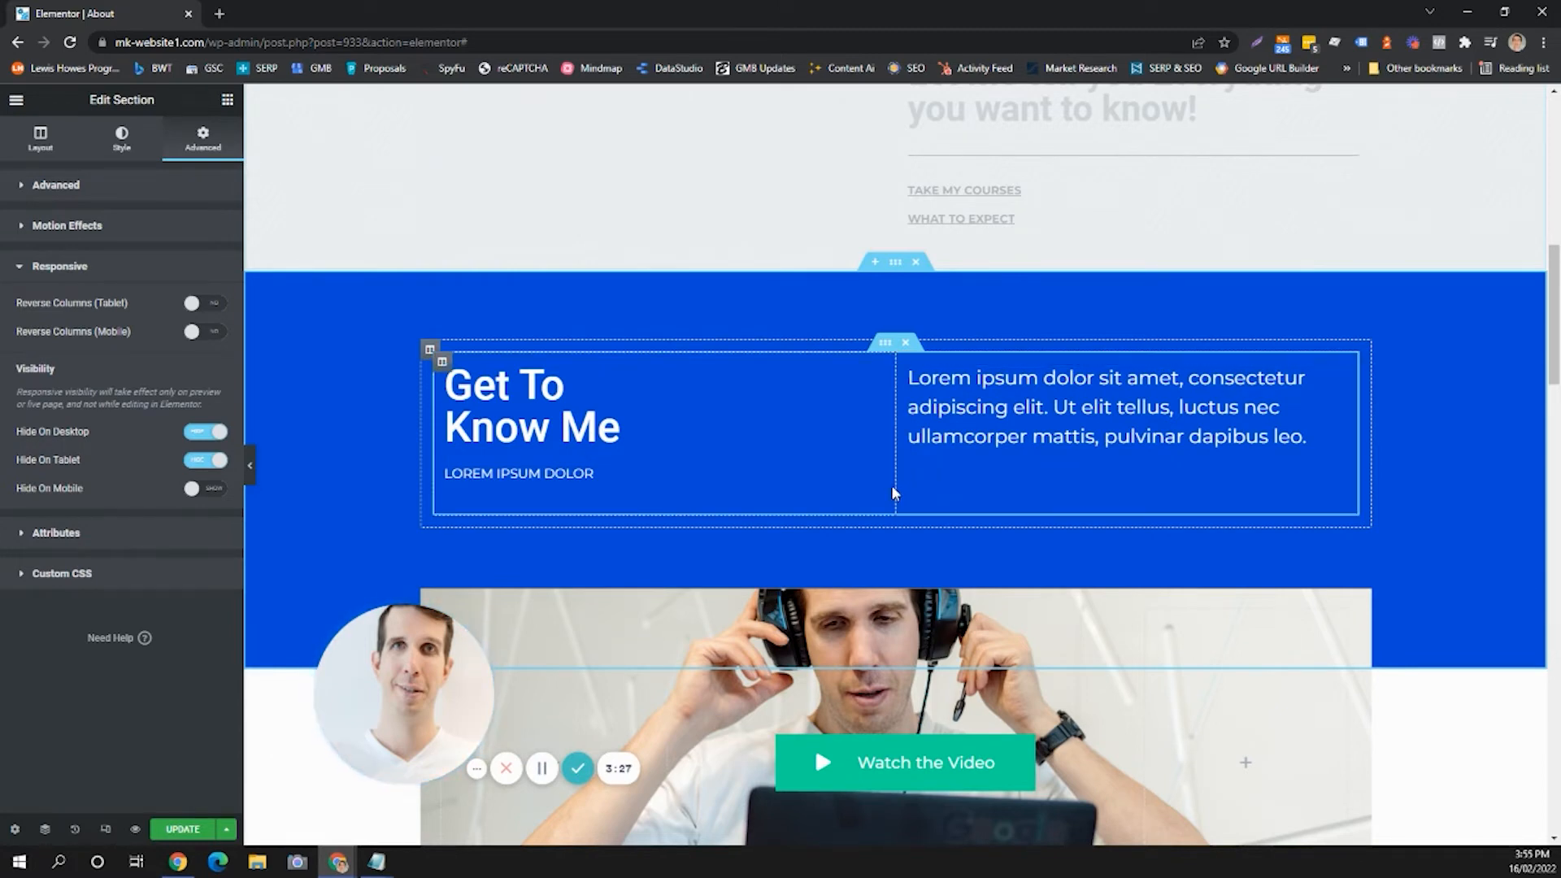
scroll(931, 503, "down", 2)
scroll(932, 509, "down", 5)
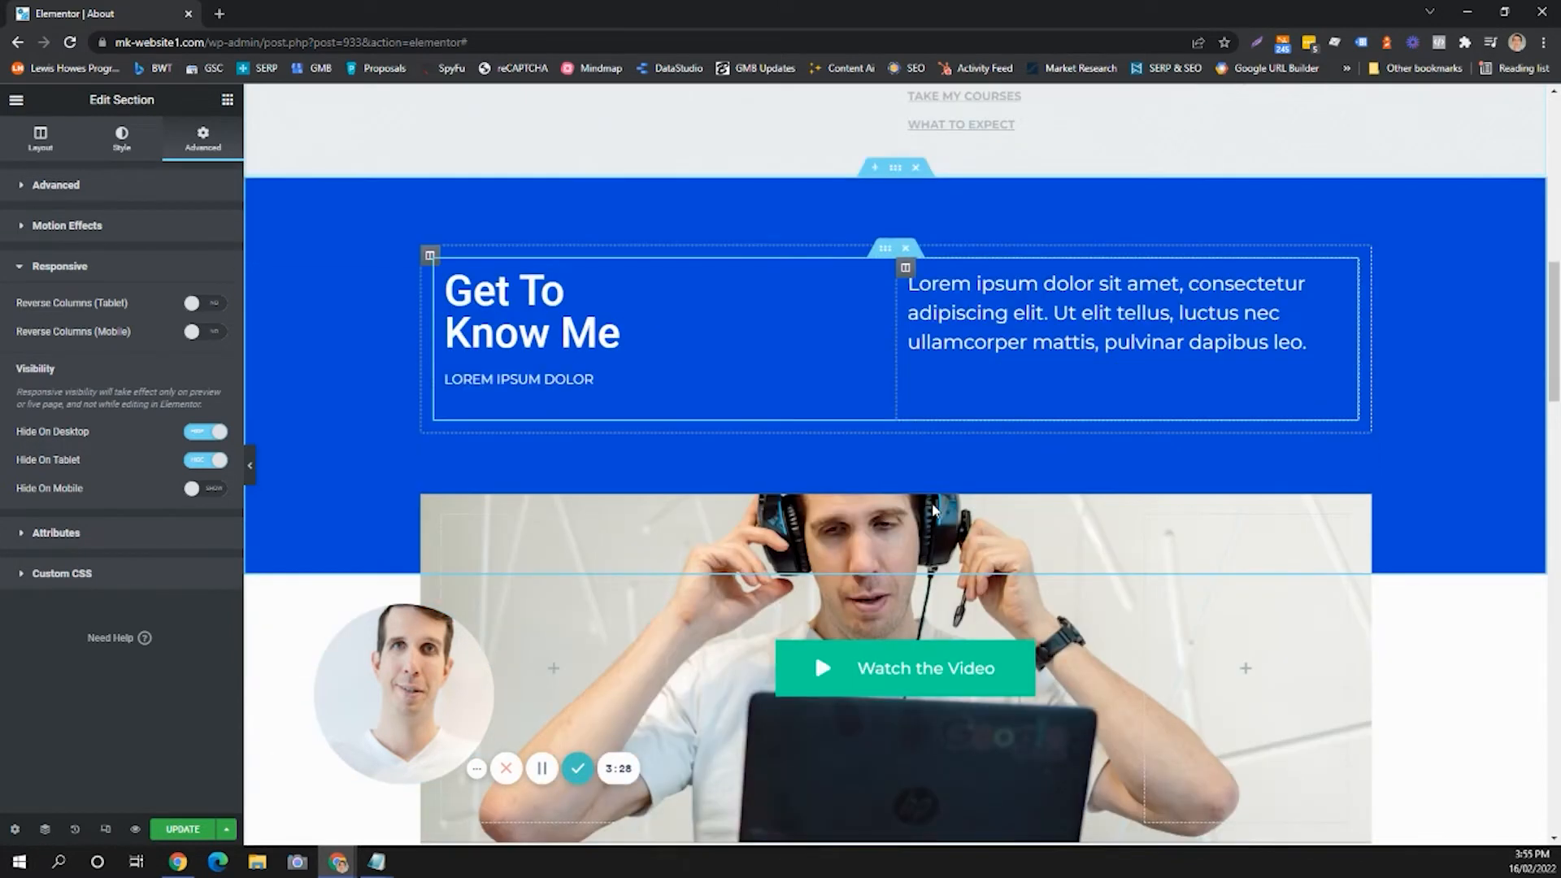
scroll(952, 516, "down", 6)
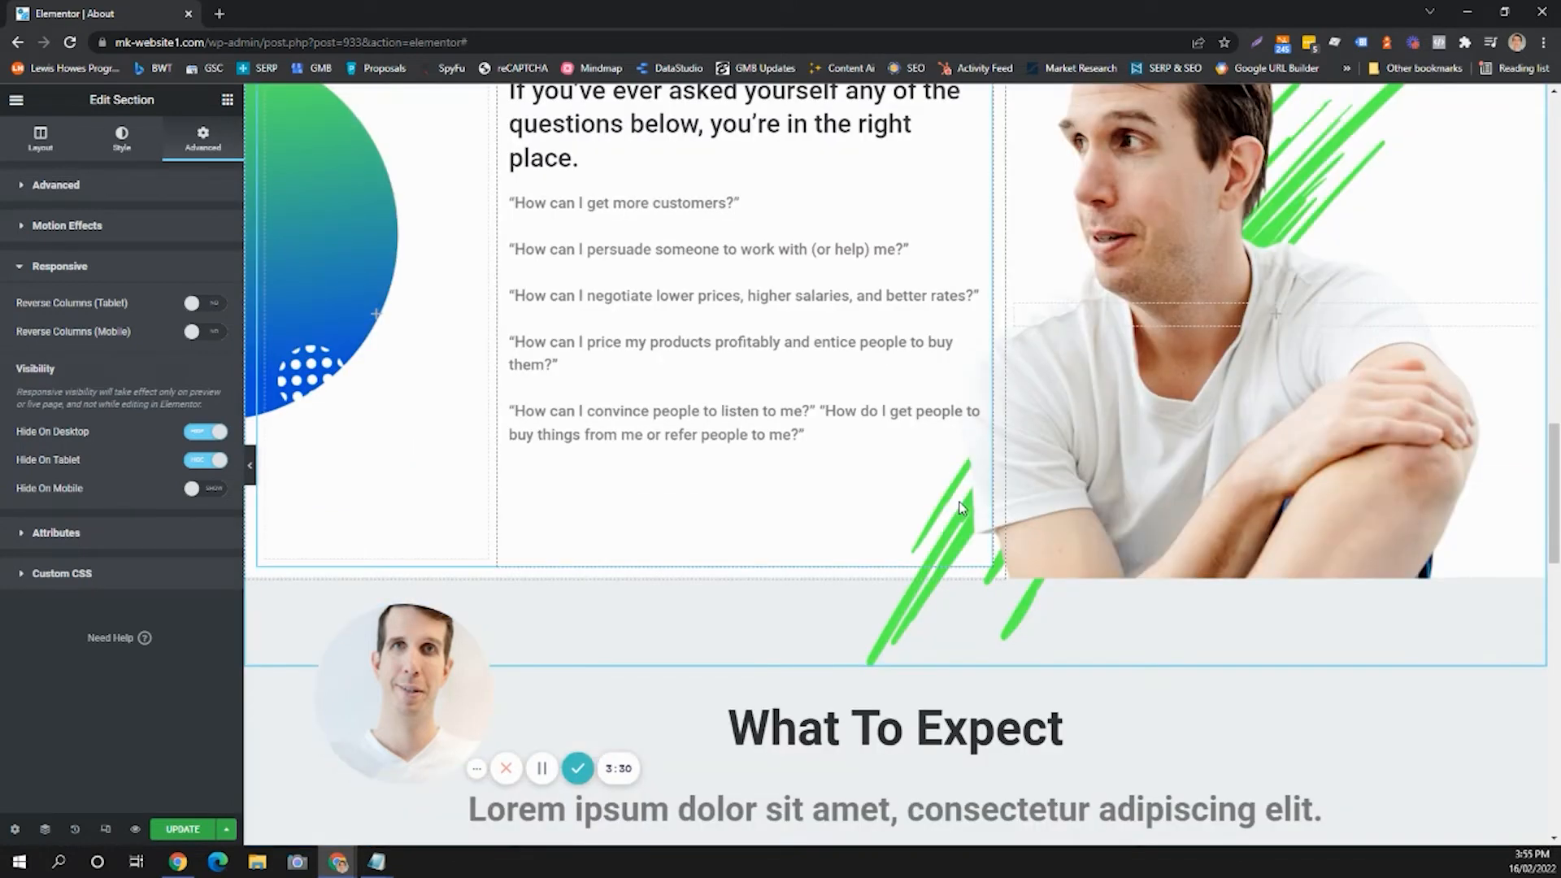
scroll(976, 504, "down", 4)
scroll(991, 502, "down", 10)
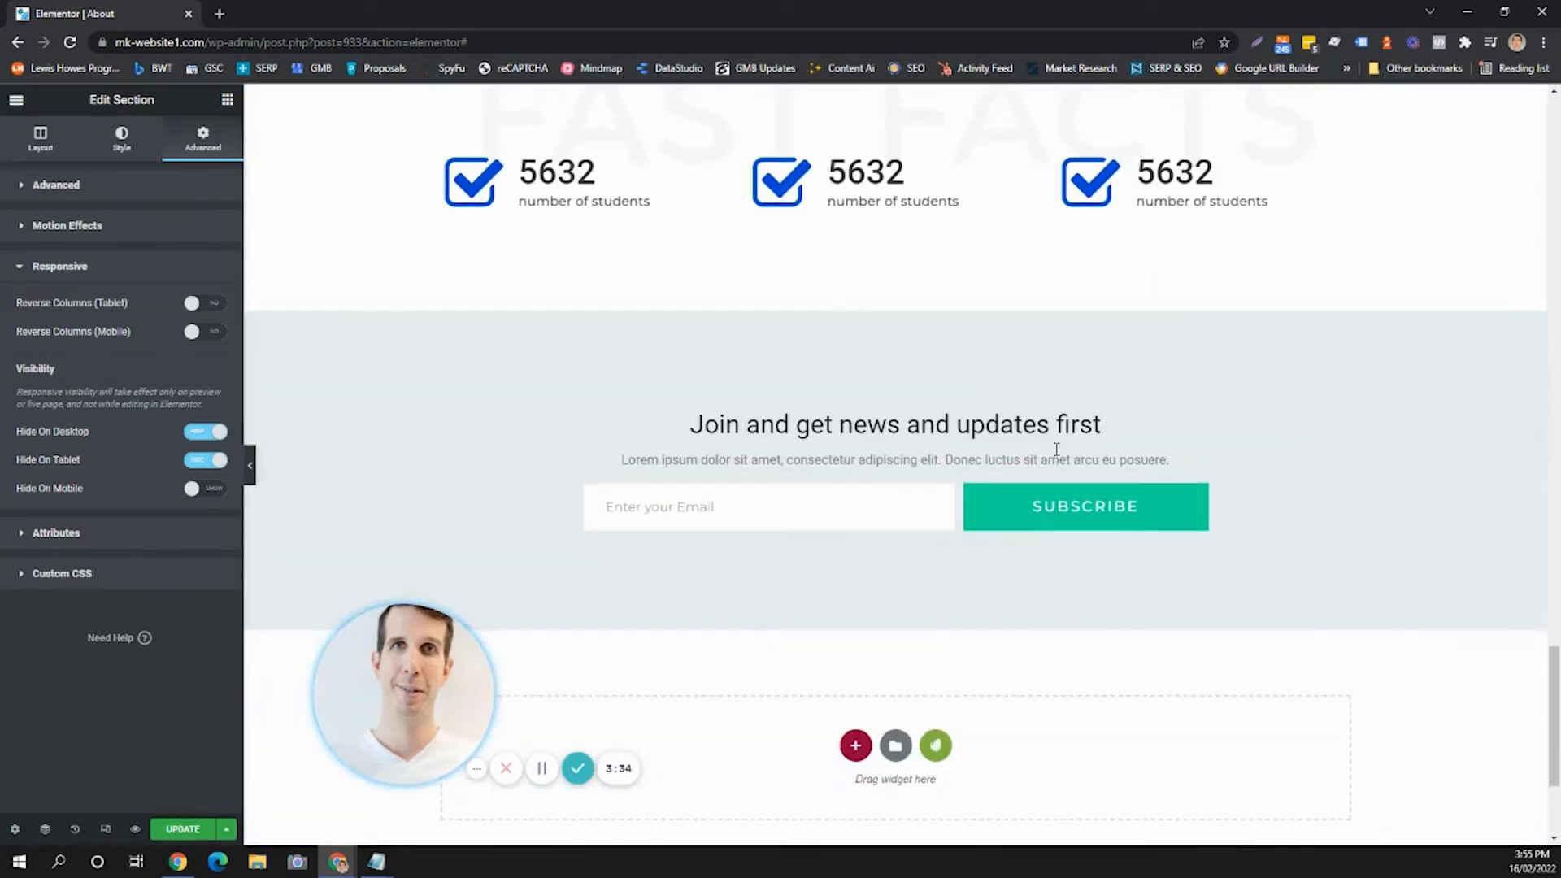
scroll(976, 410, "up", 1)
scroll(817, 494, "down", 4)
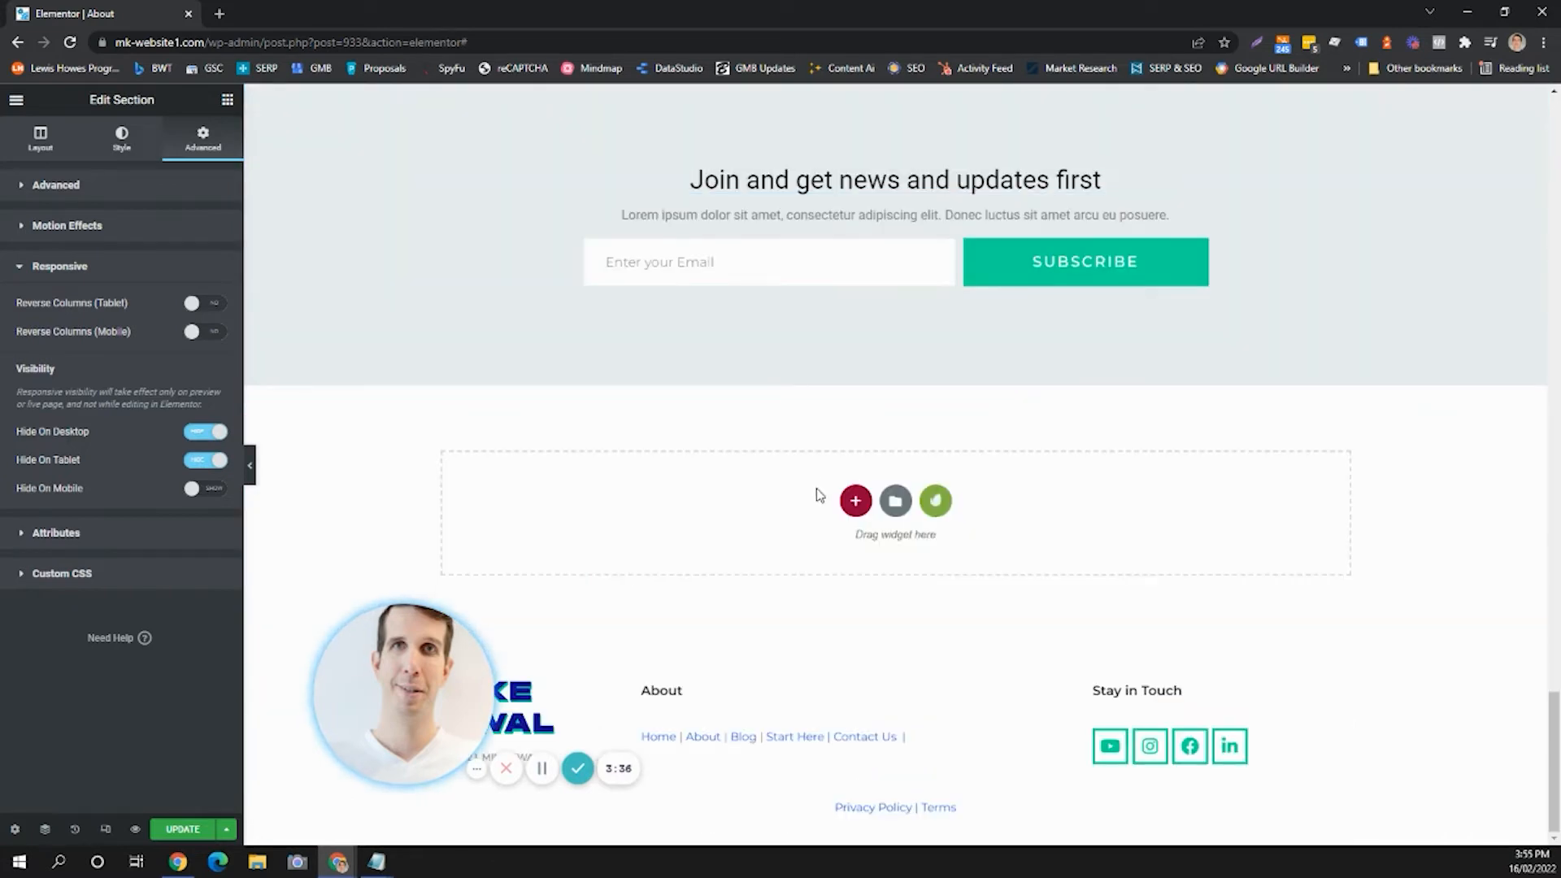
scroll(894, 491, "up", 7)
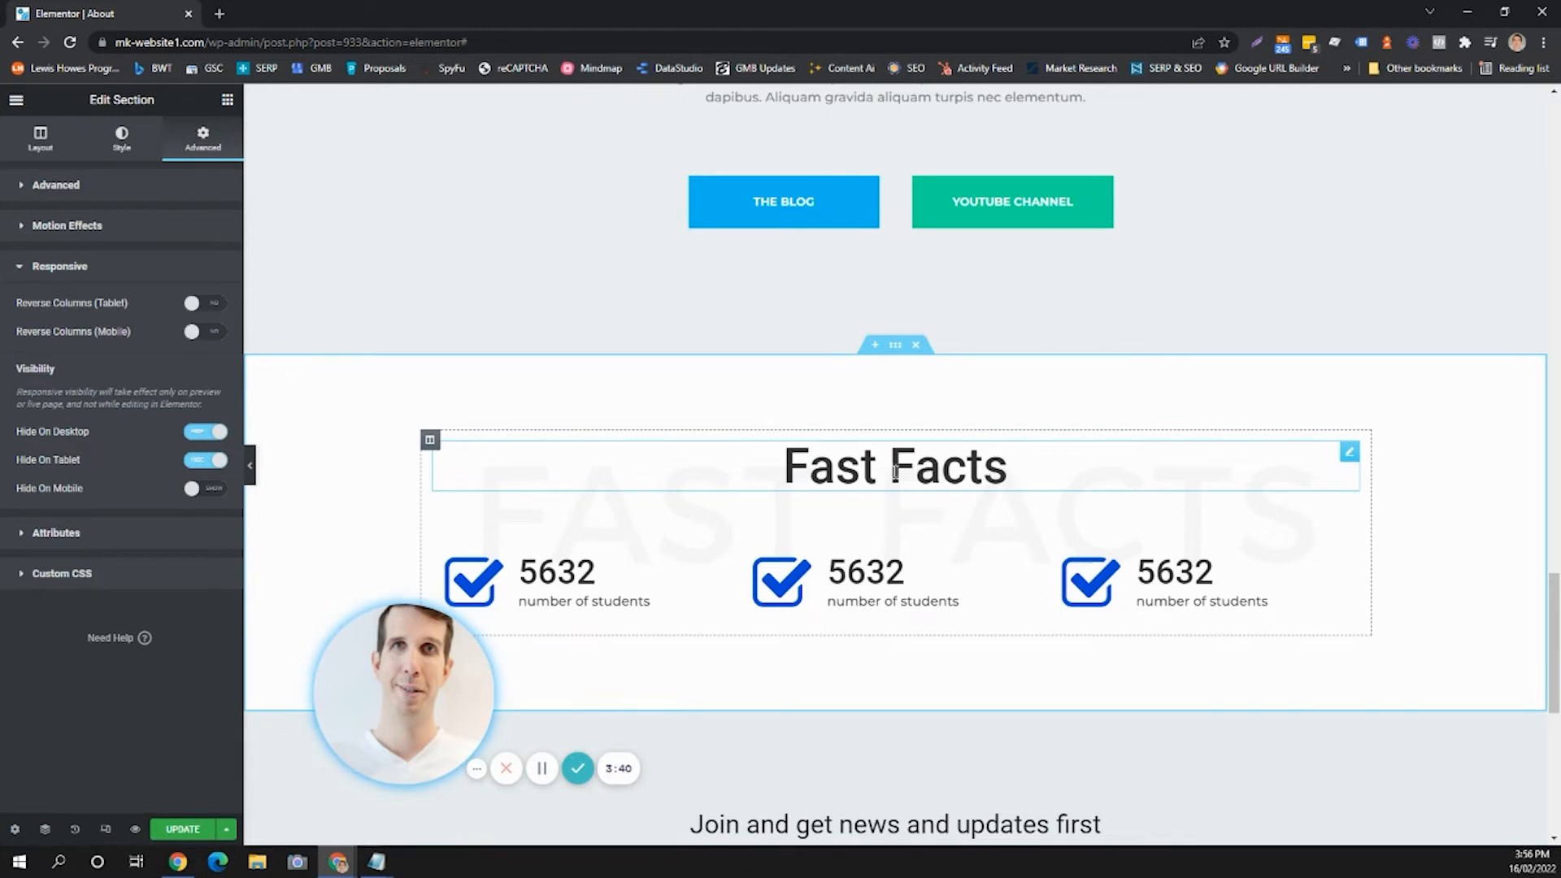
scroll(894, 471, "down", 3)
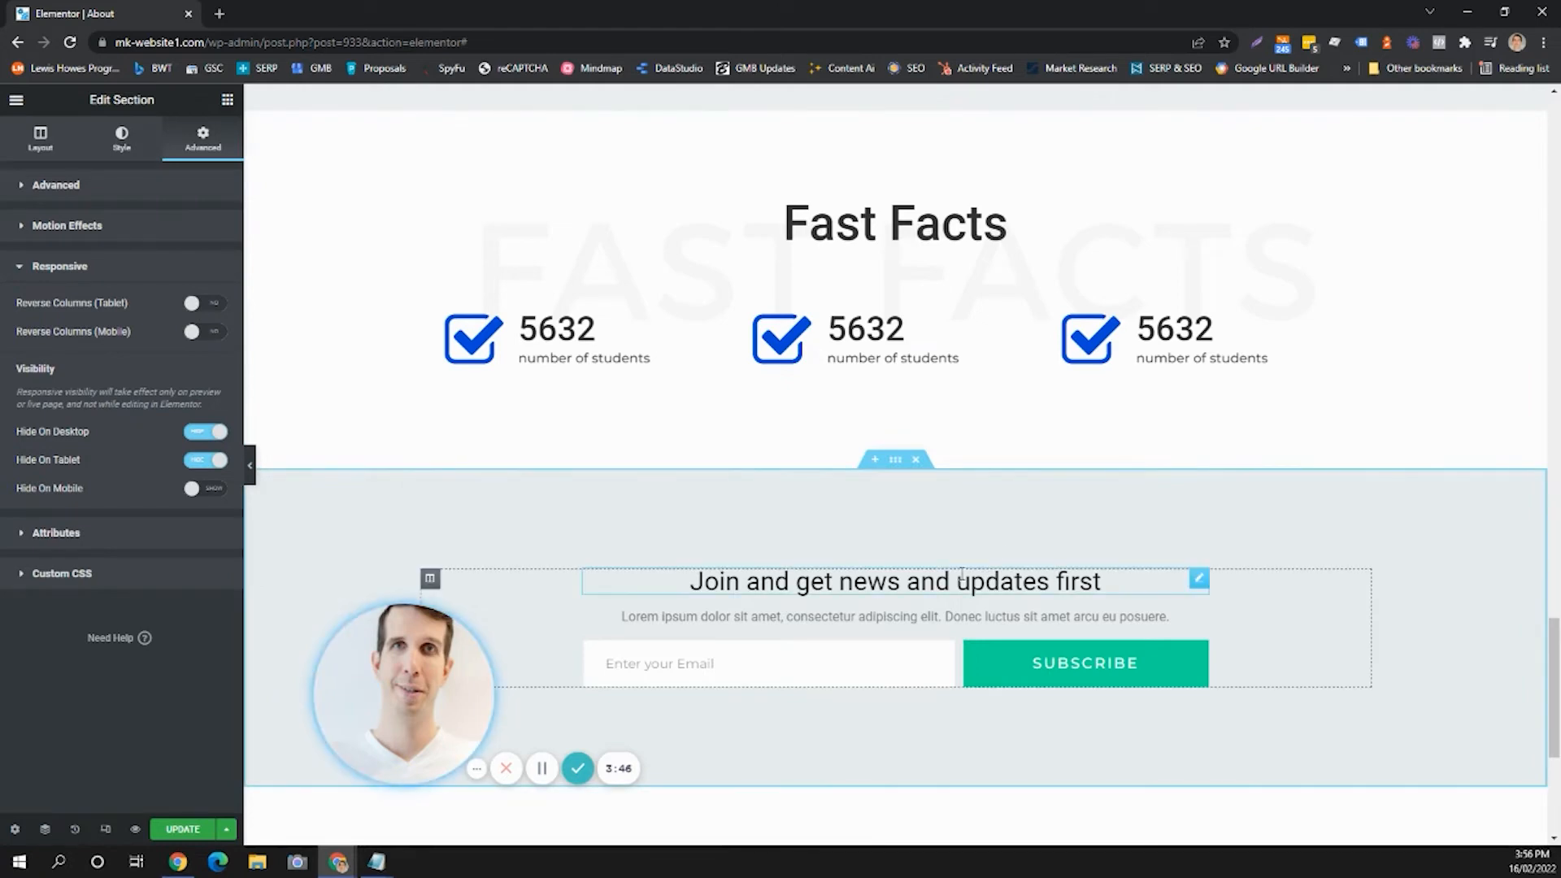
scroll(930, 495, "up", 4)
scroll(899, 465, "up", 8)
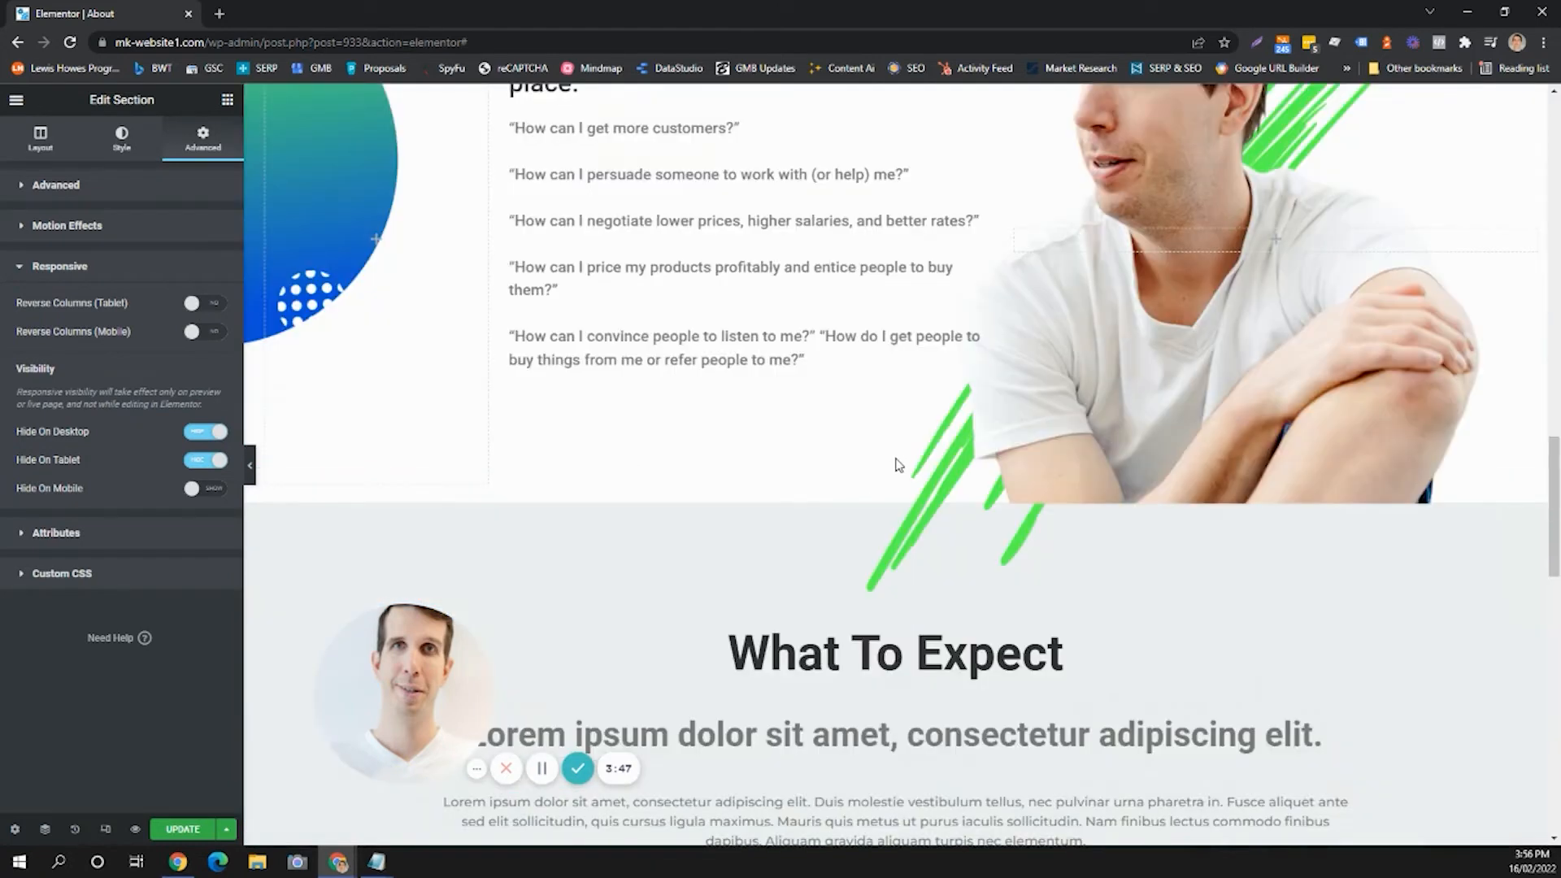
scroll(899, 460, "up", 6)
scroll(900, 456, "up", 10)
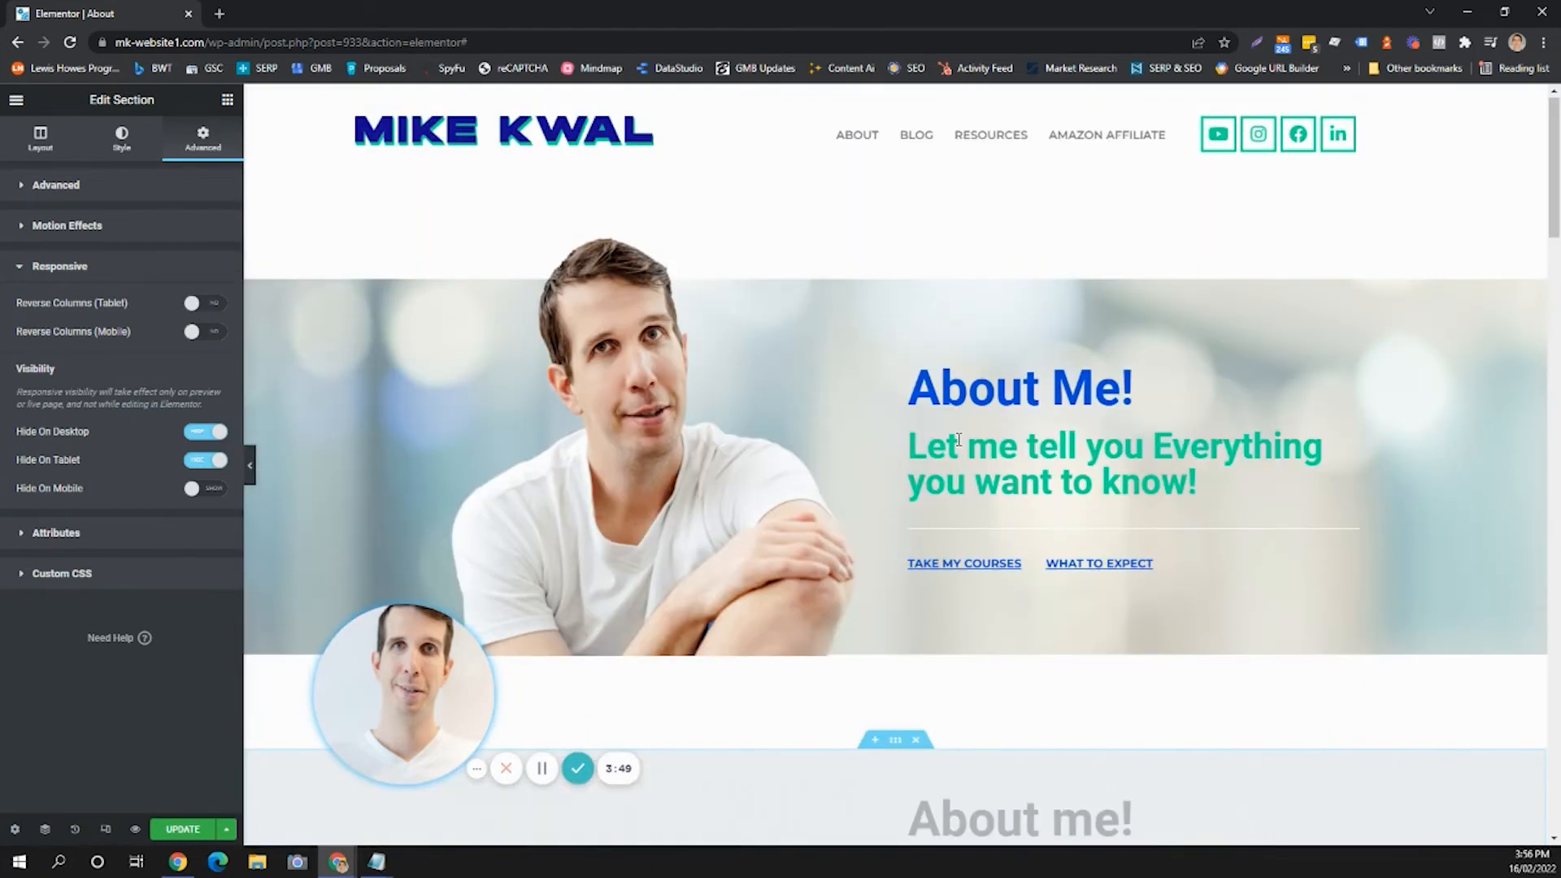
Open the hero subheading "Let me tell you Everything you want to know!" and select its title text.
scroll(953, 441, "down", 1)
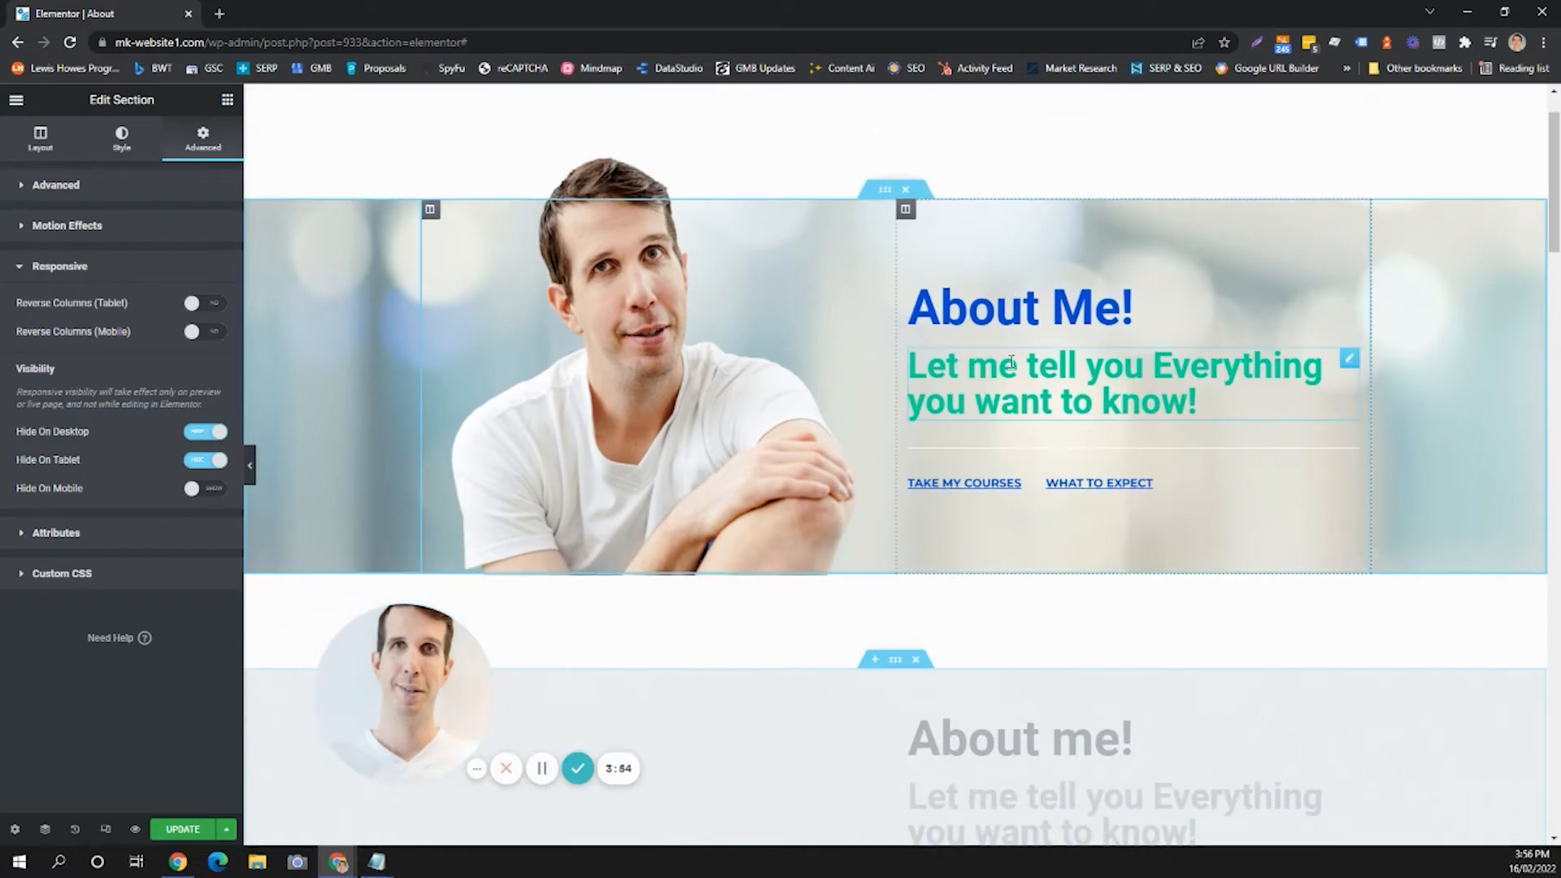
left_click(1047, 367)
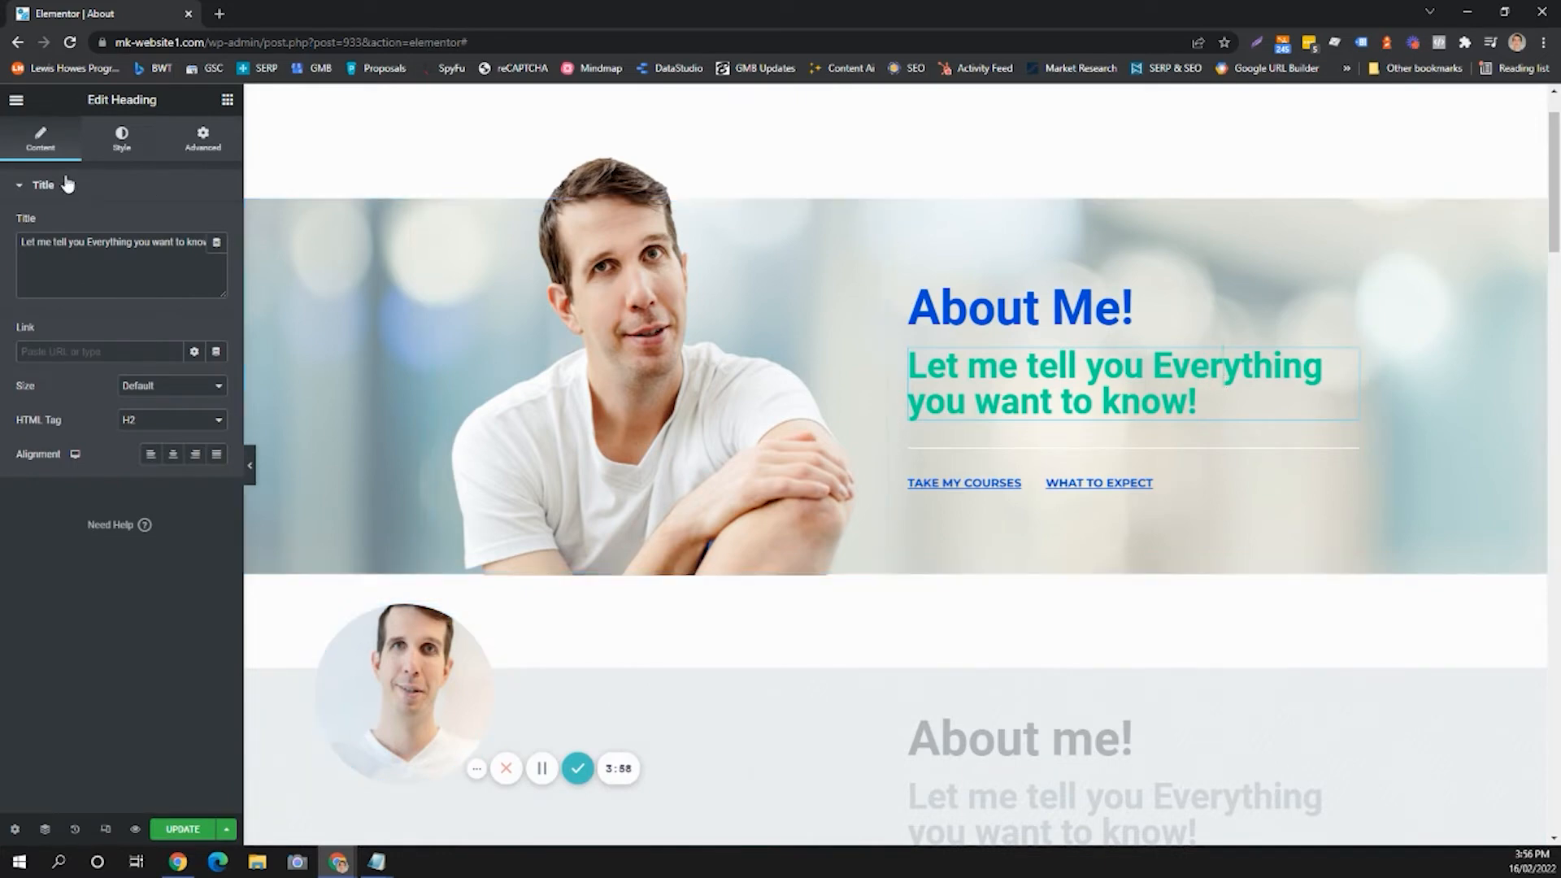
left_click_drag(404, 691, 328, 286)
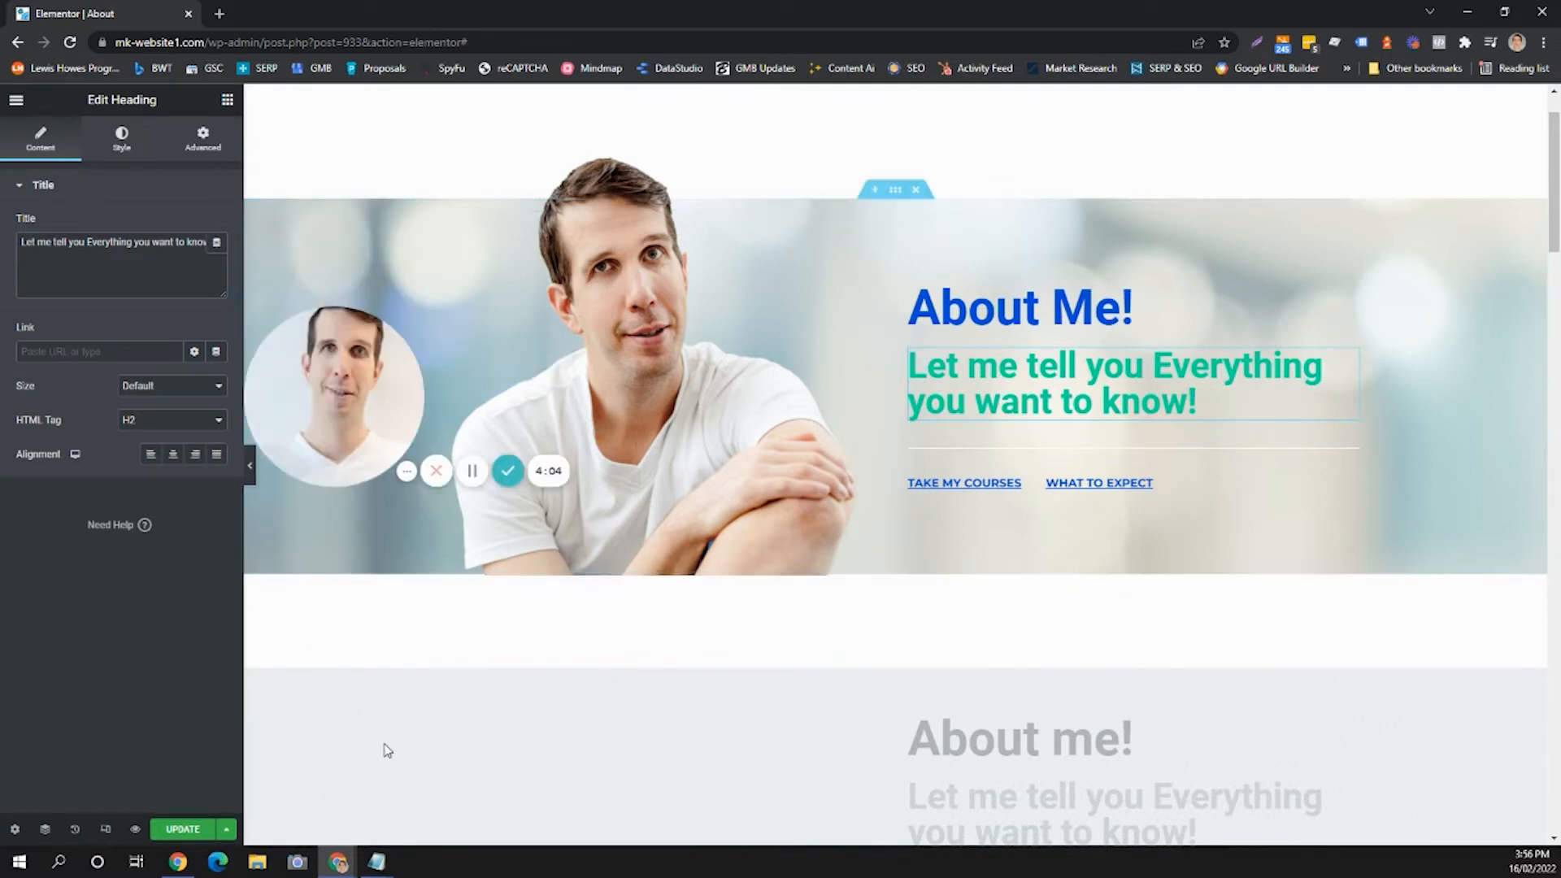
left_click_drag(403, 362, 416, 245)
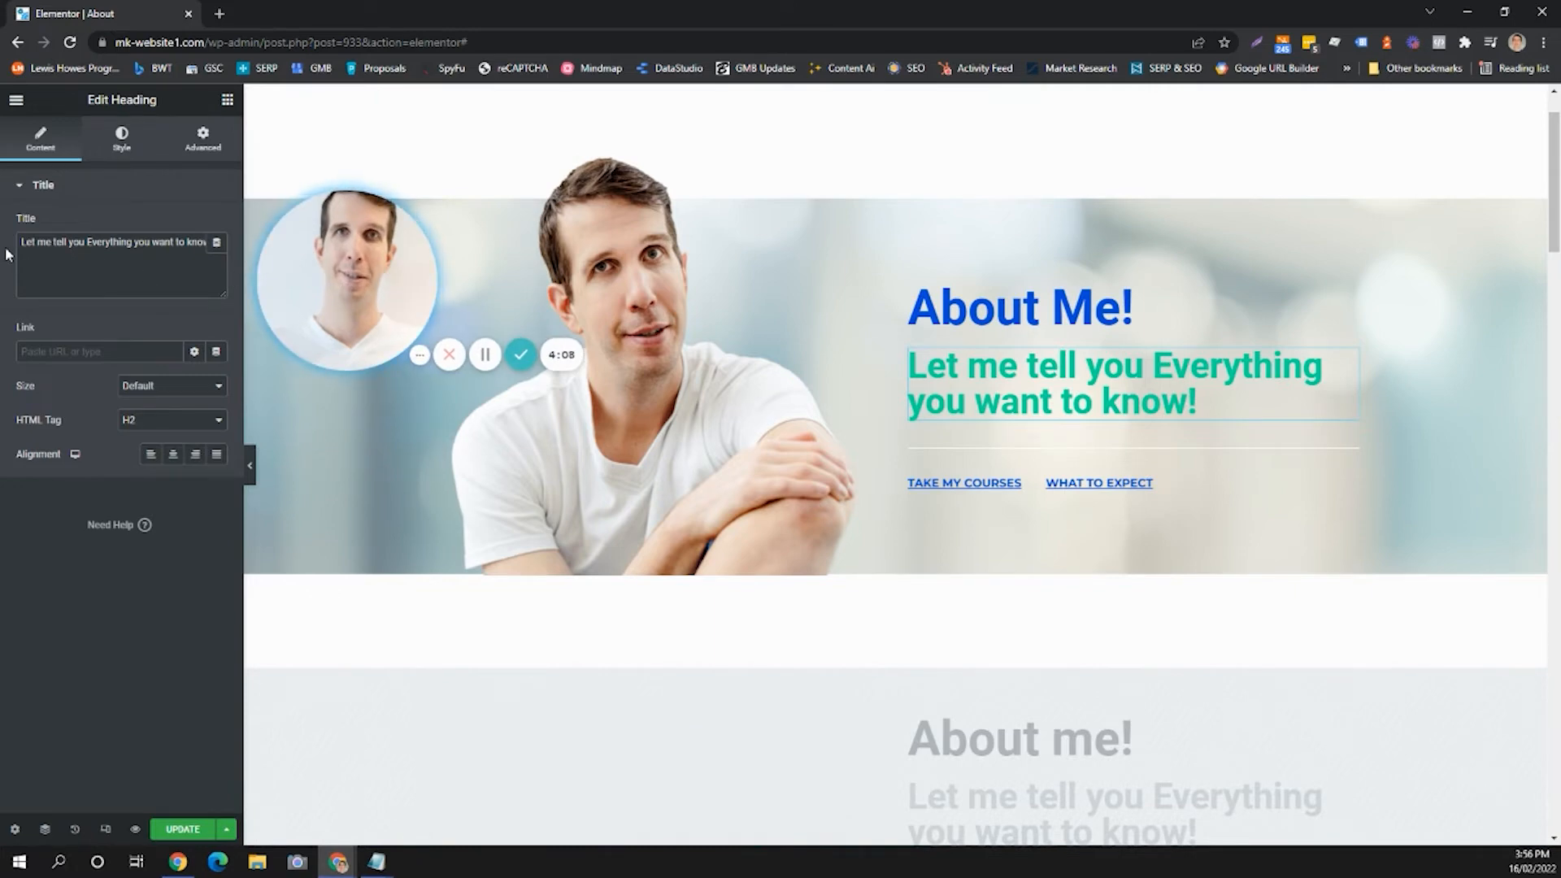
left_click(50, 243)
key("ctrl+a")
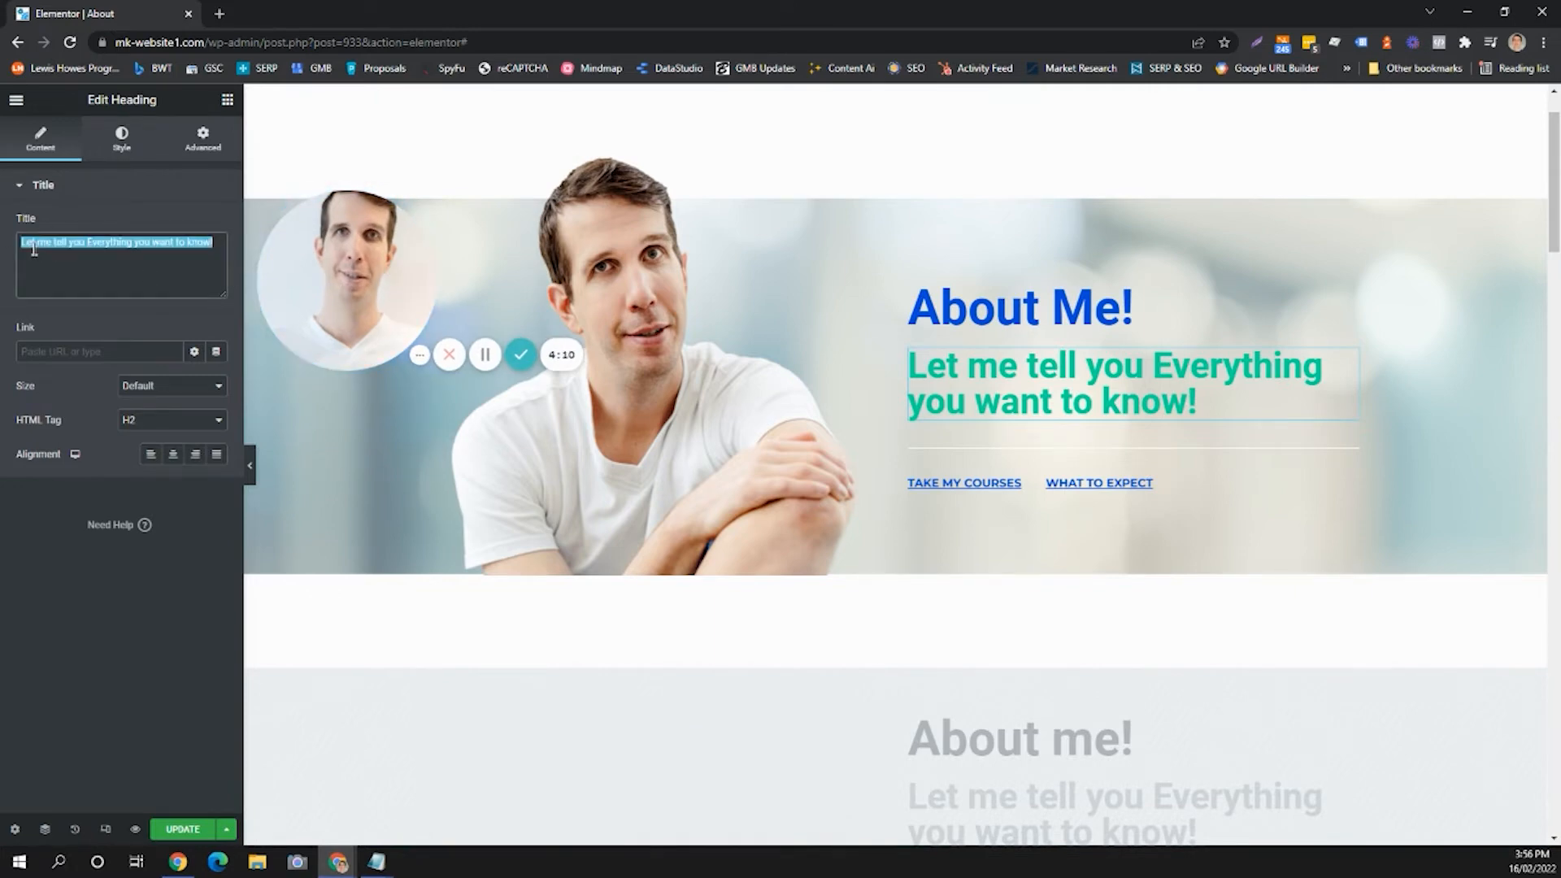
key("BackSpace")
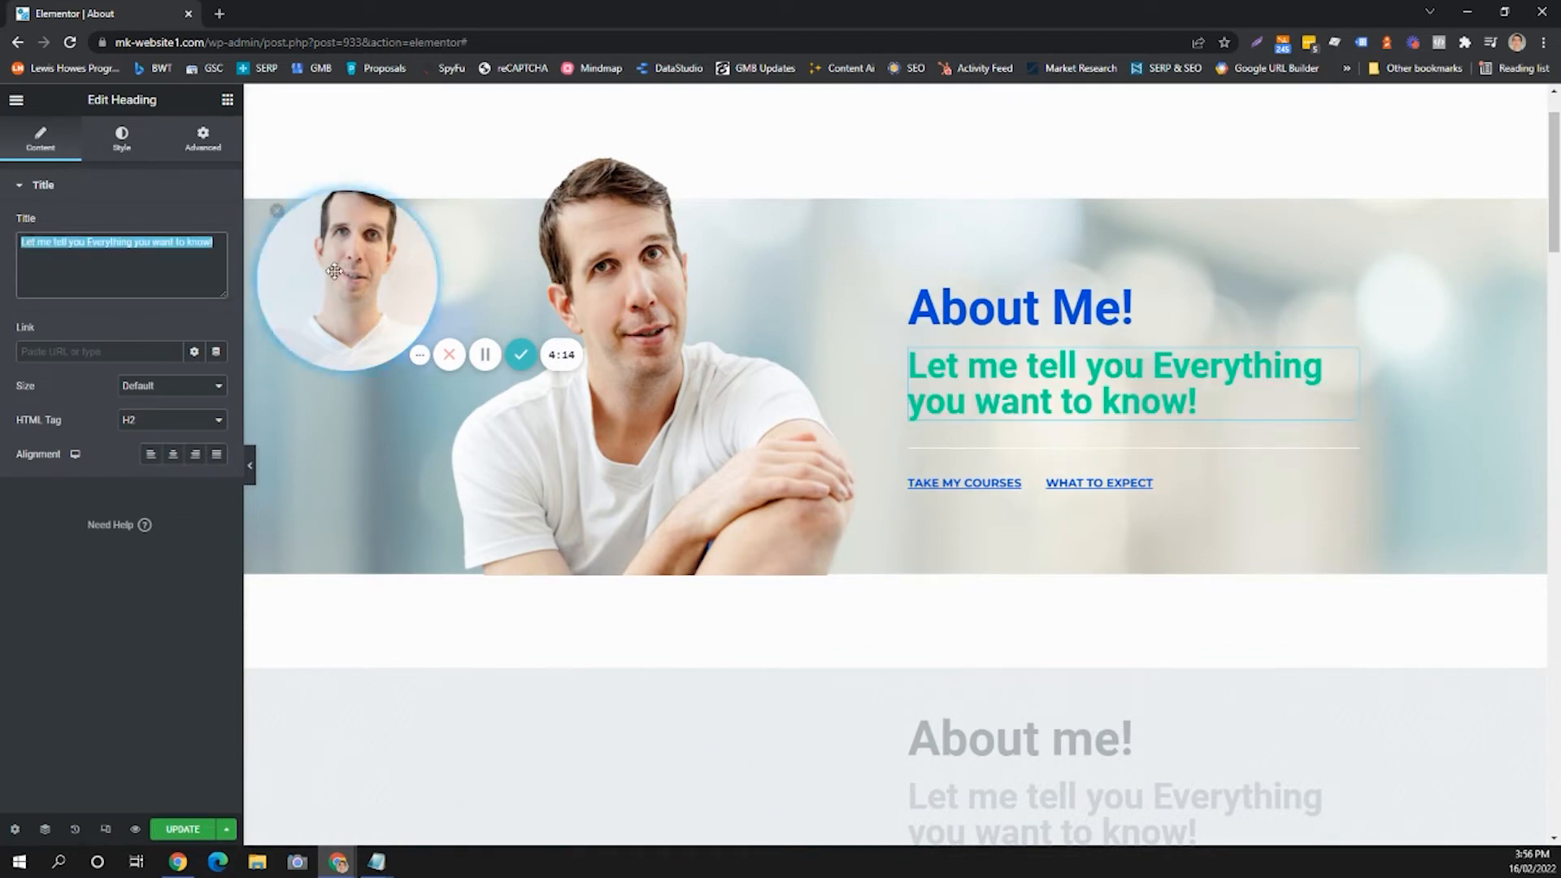
left_click_drag(333, 274, 83, 741)
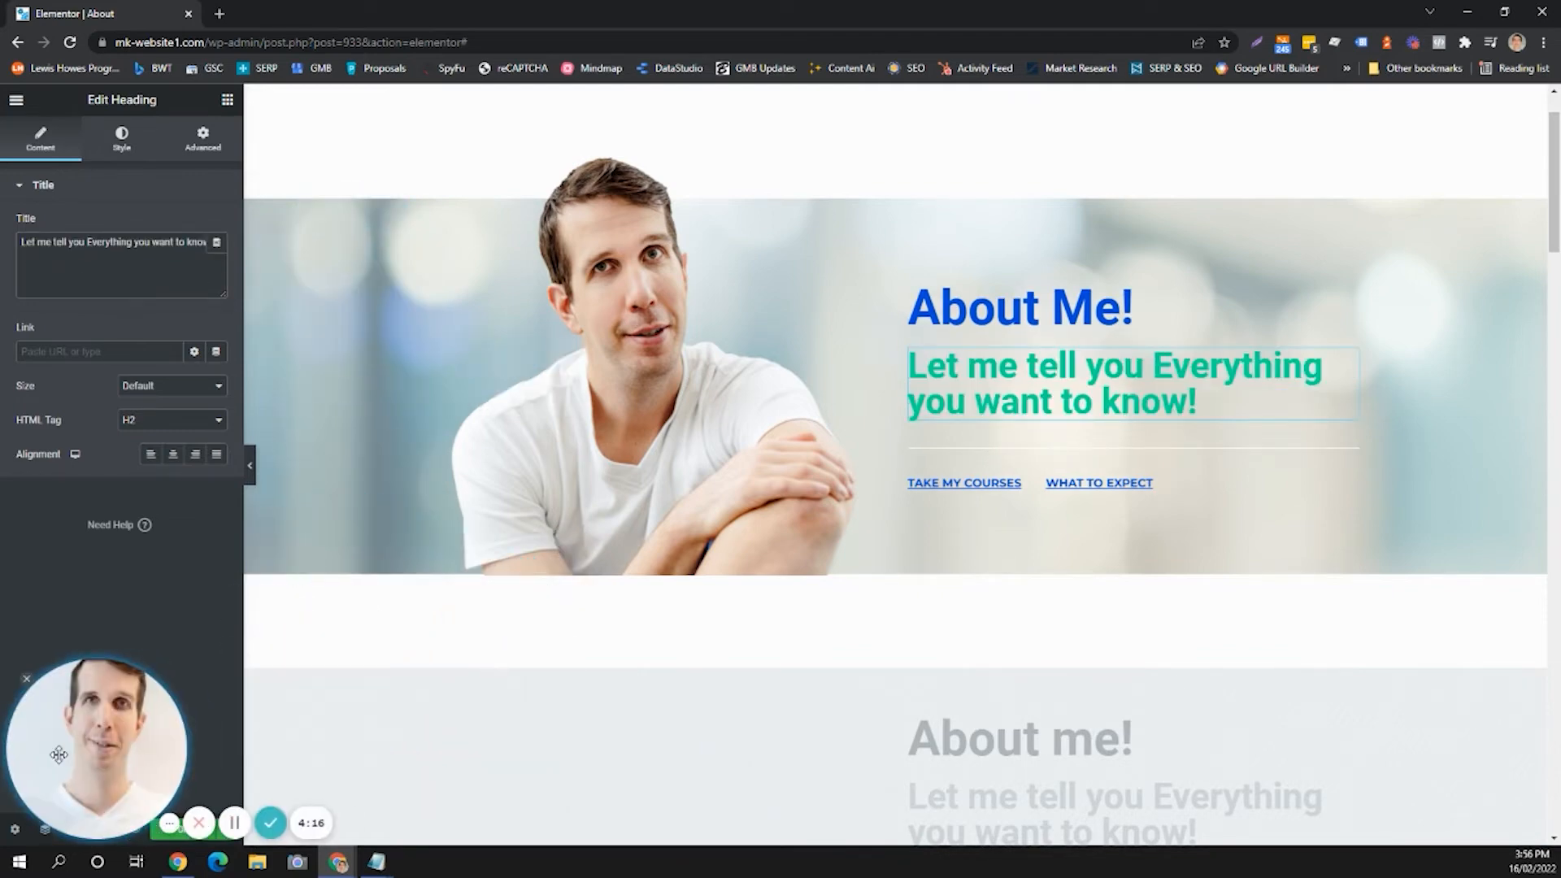
Inspect the title and link settings of the TAKE MY COURSES and WHAT TO EXPECT hero links.
left_click(982, 496)
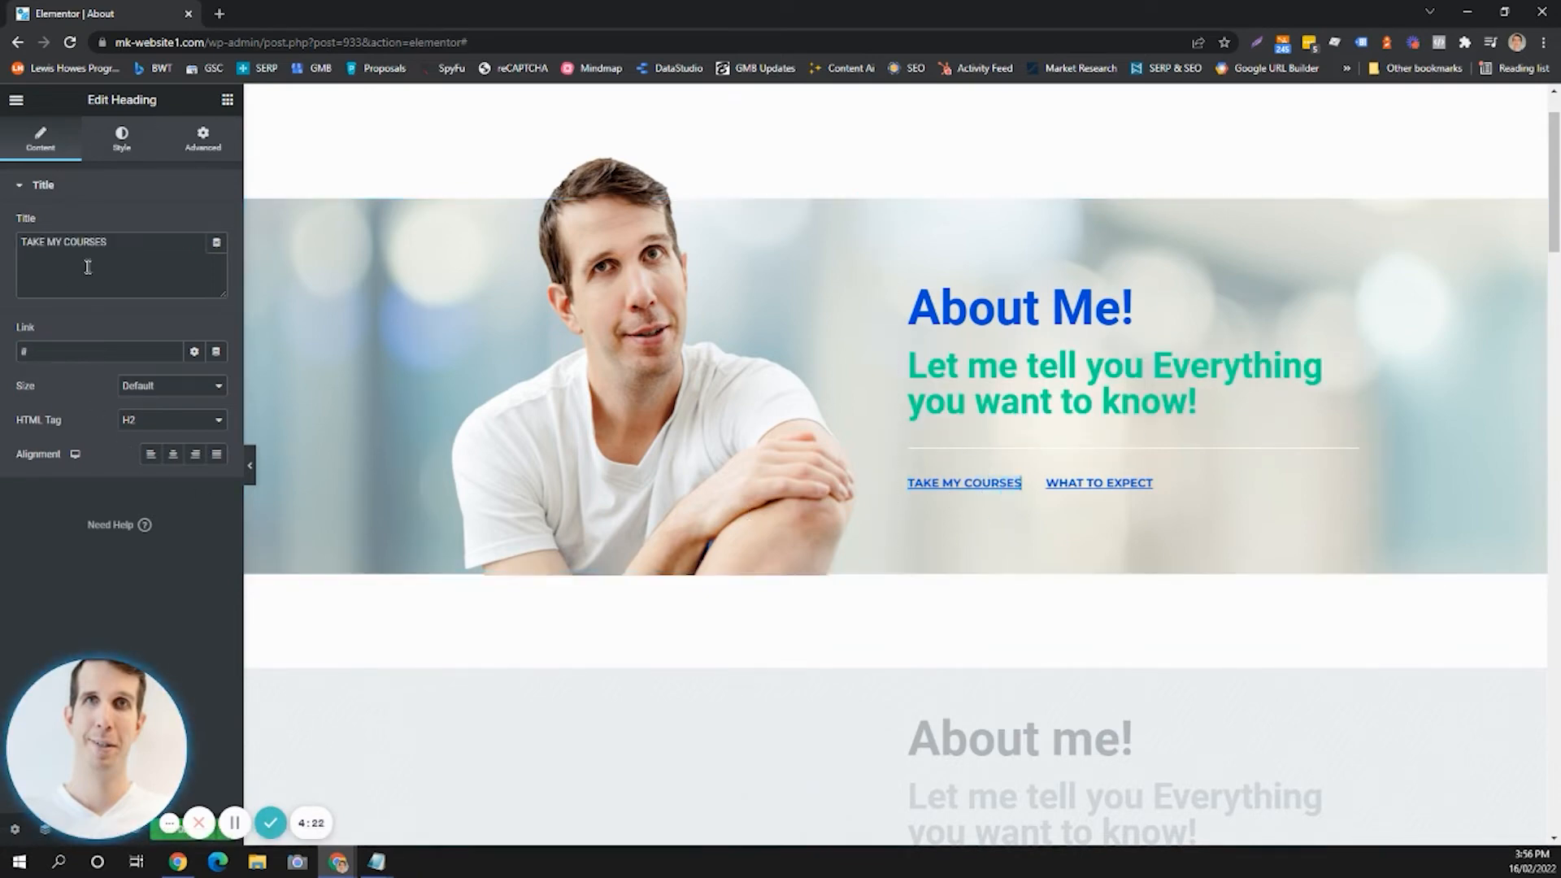
triple_click(130, 251)
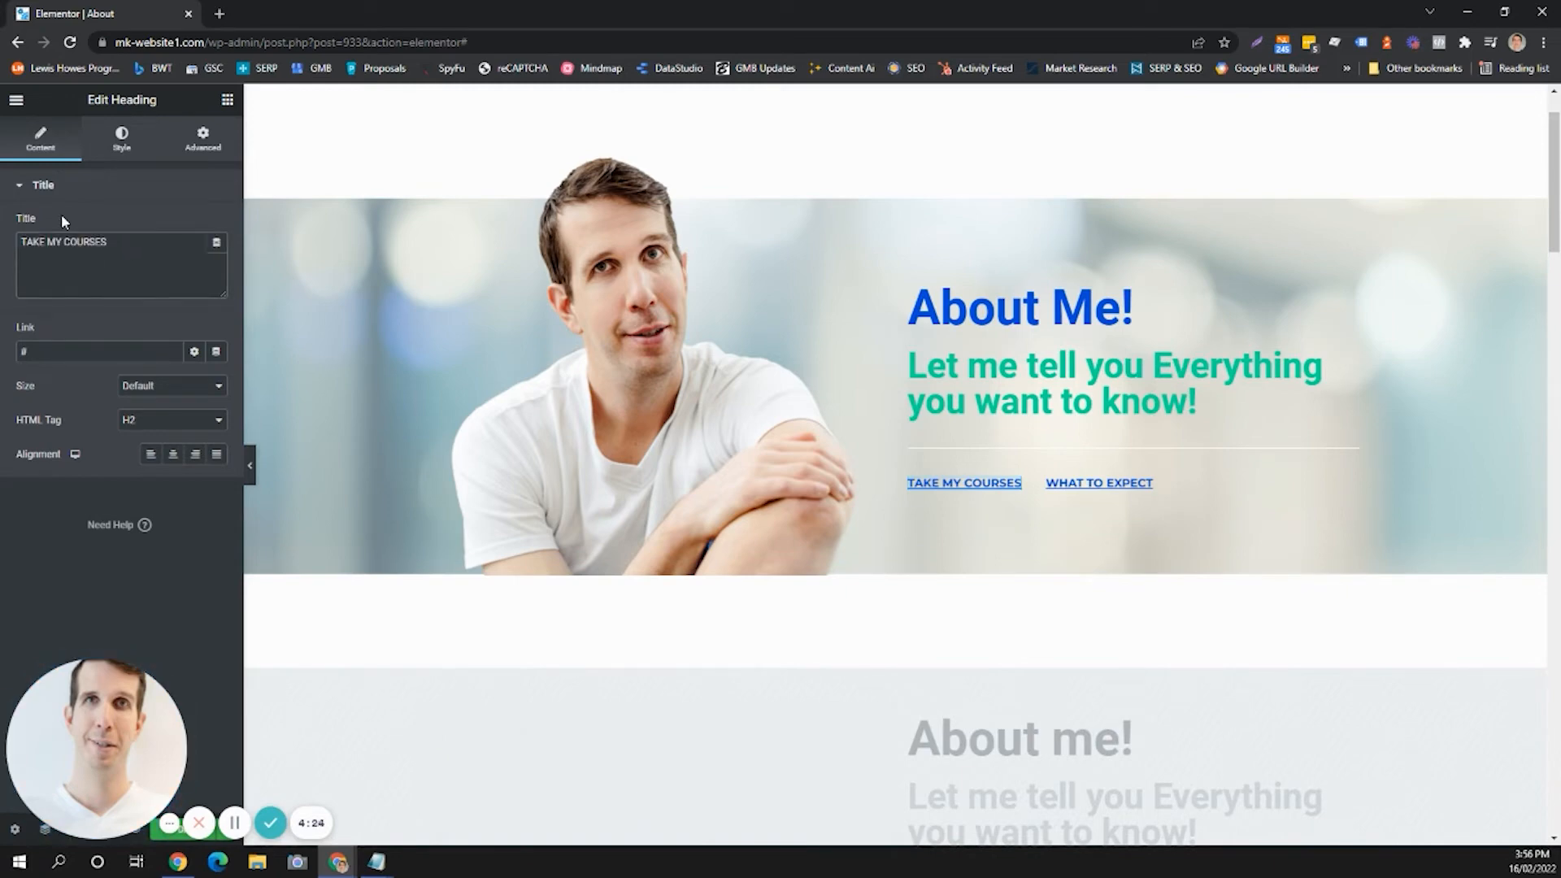
left_click(1099, 483)
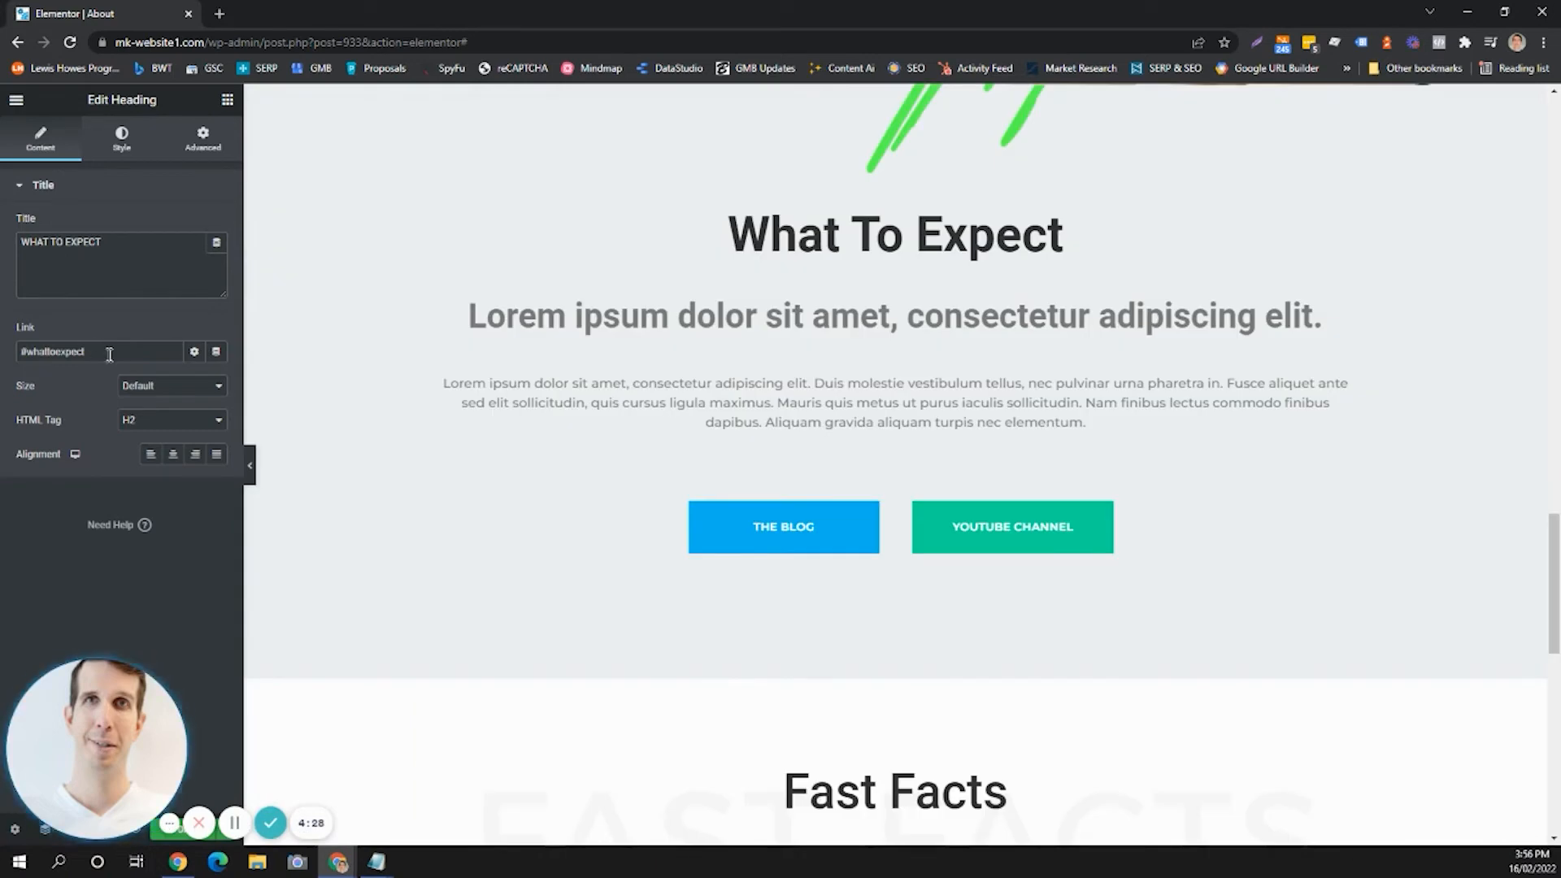
left_click_drag(108, 352, 3, 353)
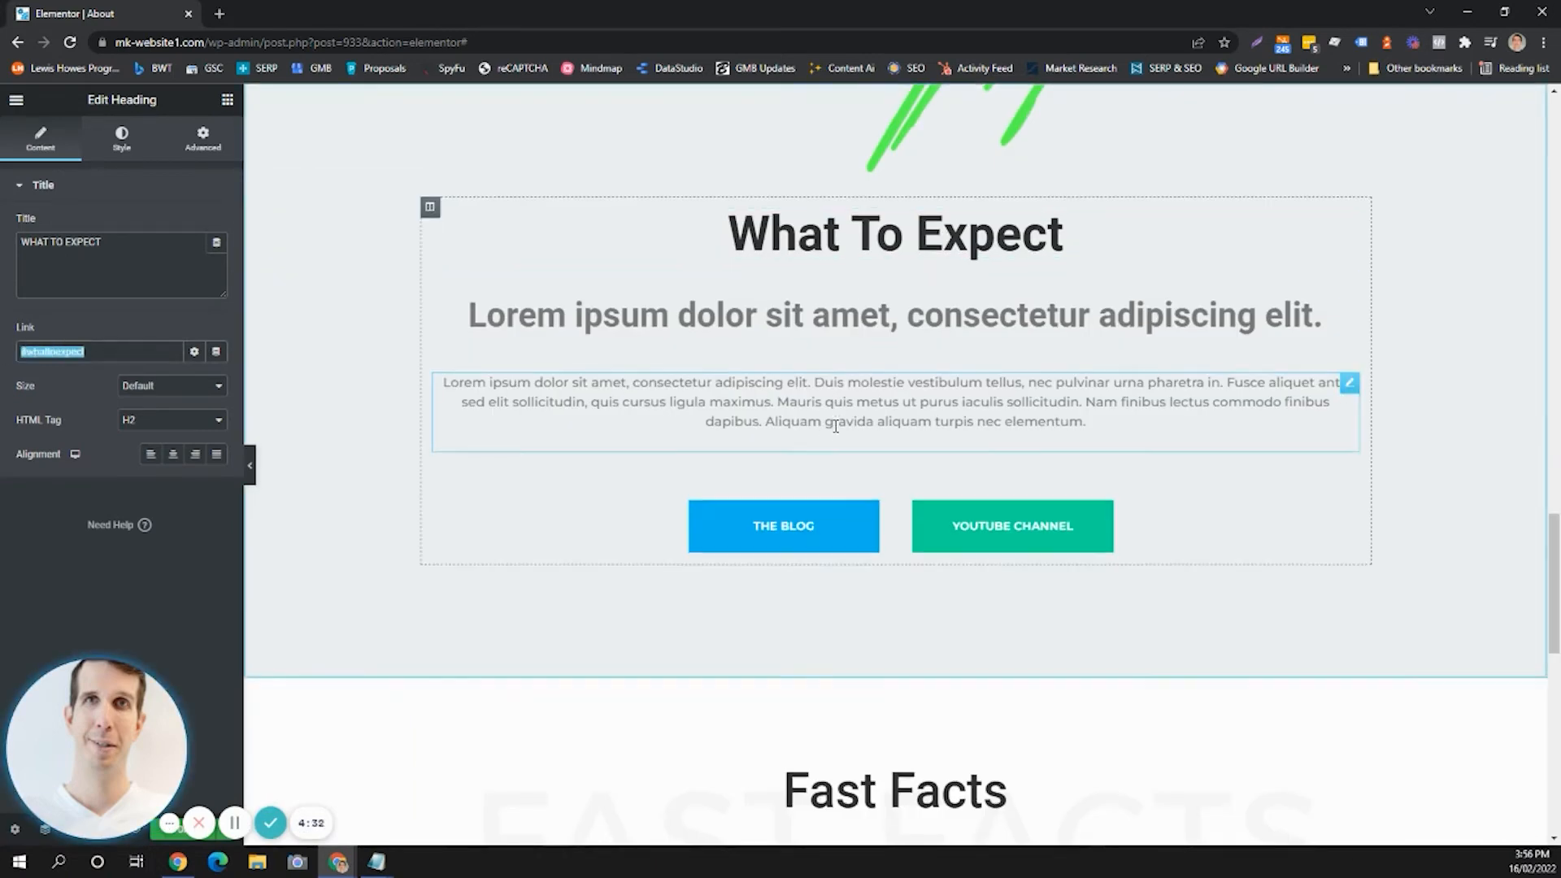
Change the YOUTUBE CHANNEL button's background colour to purple.
scroll(813, 464, "down", 2)
scroll(836, 431, "down", 1)
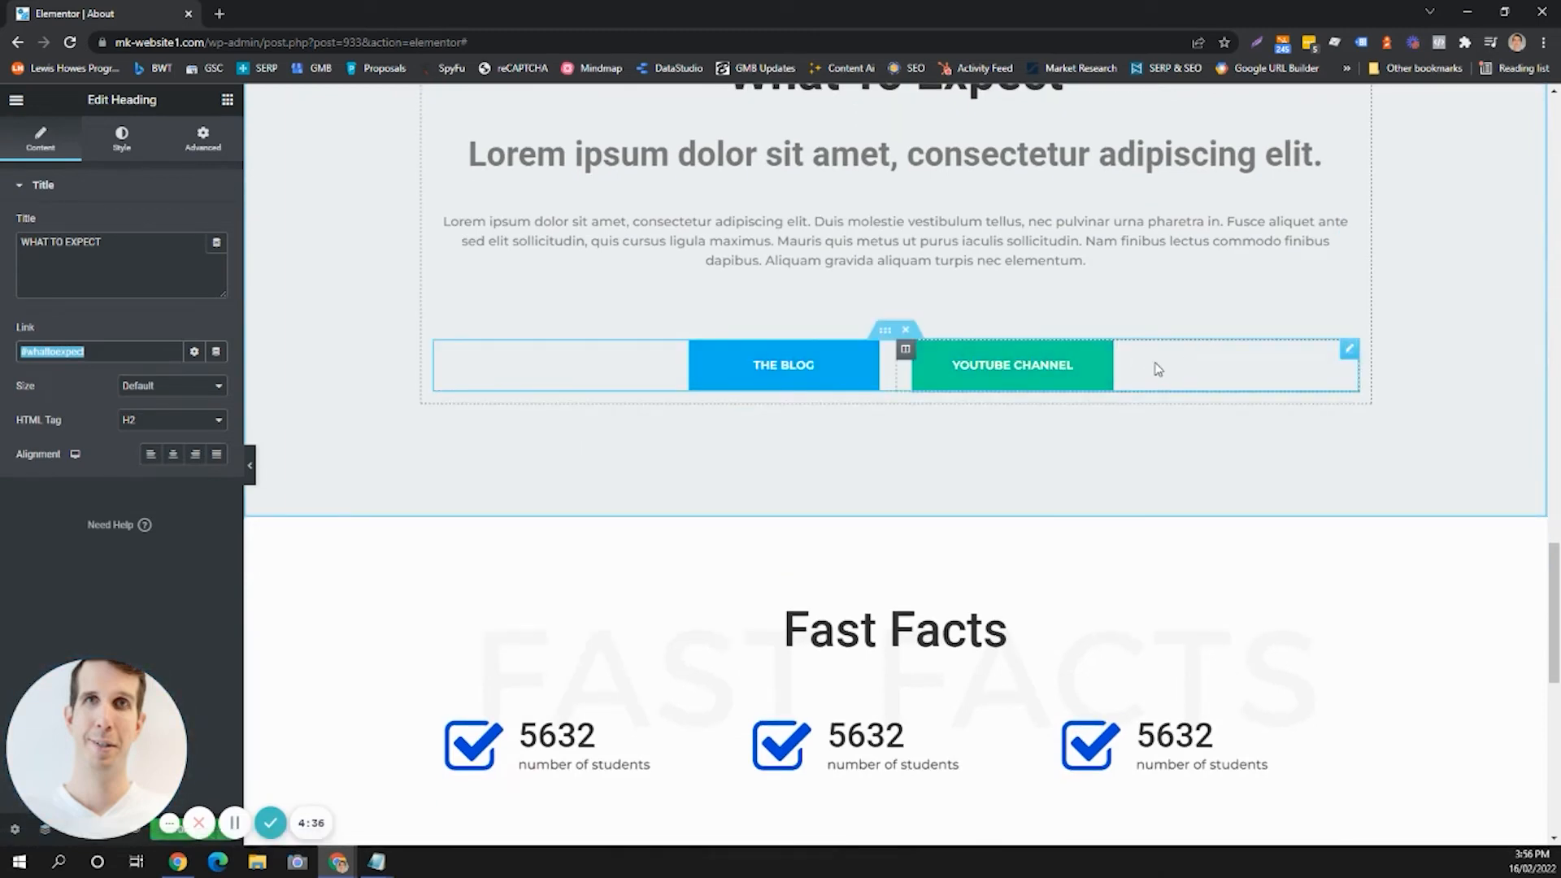
left_click(1084, 364)
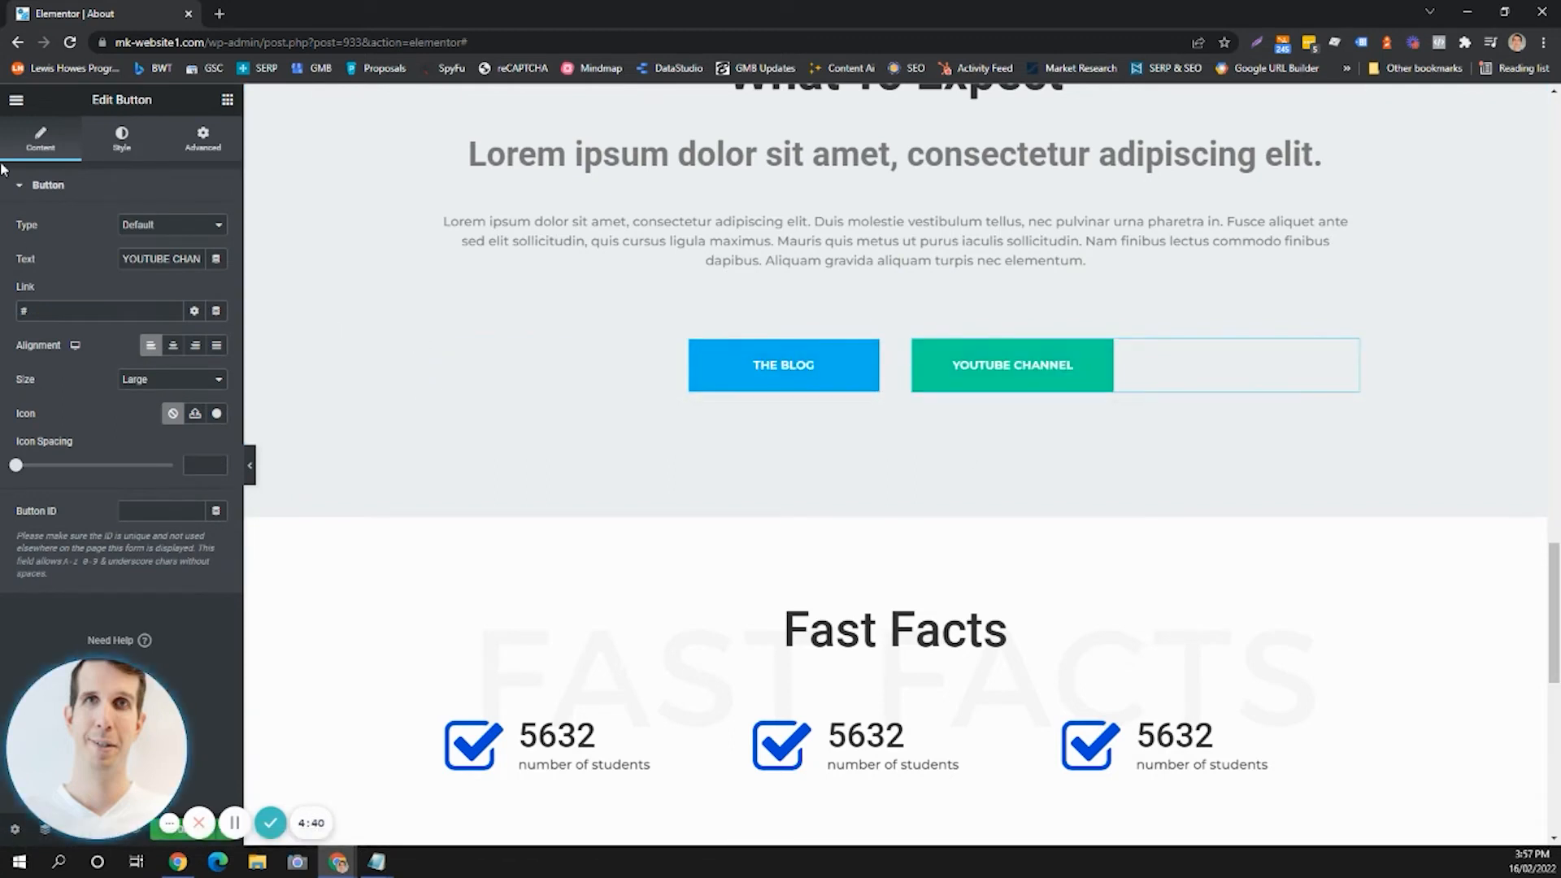
left_click(131, 150)
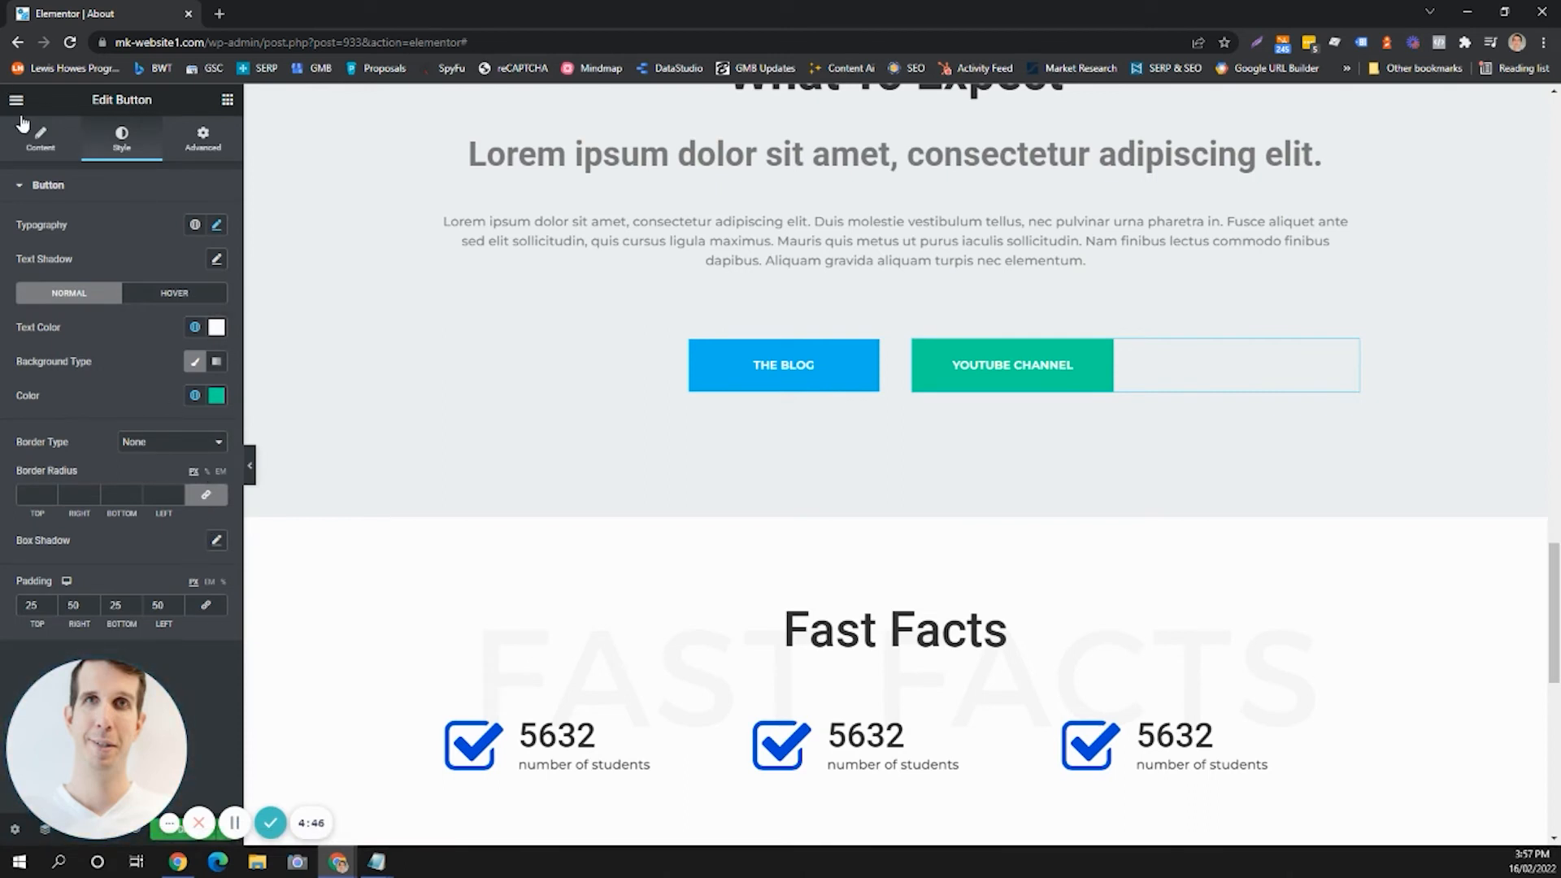
left_click(1214, 371)
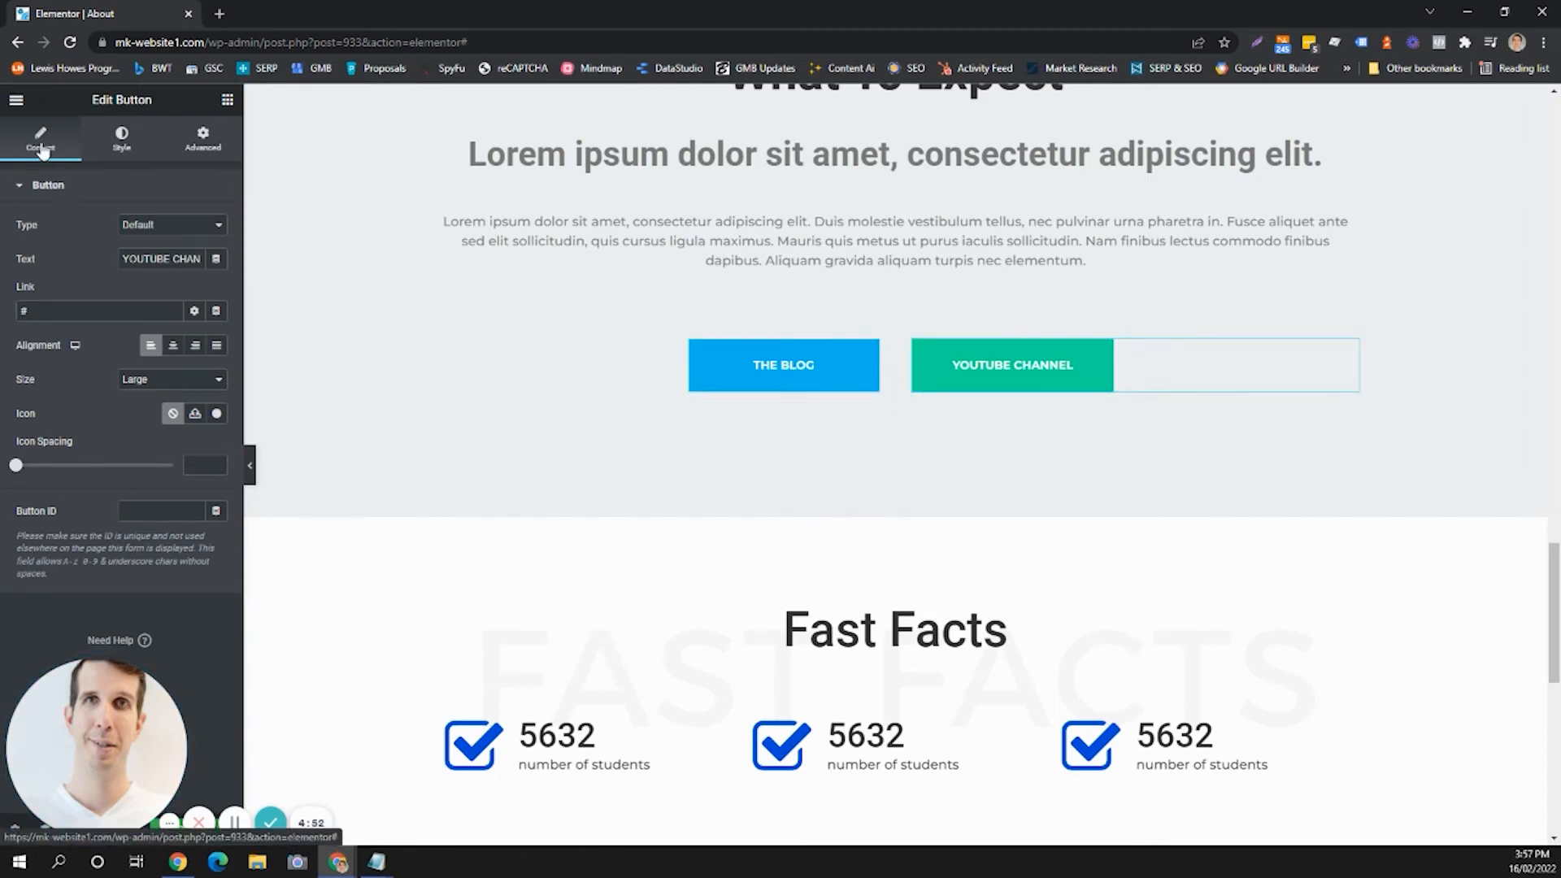
left_click(124, 156)
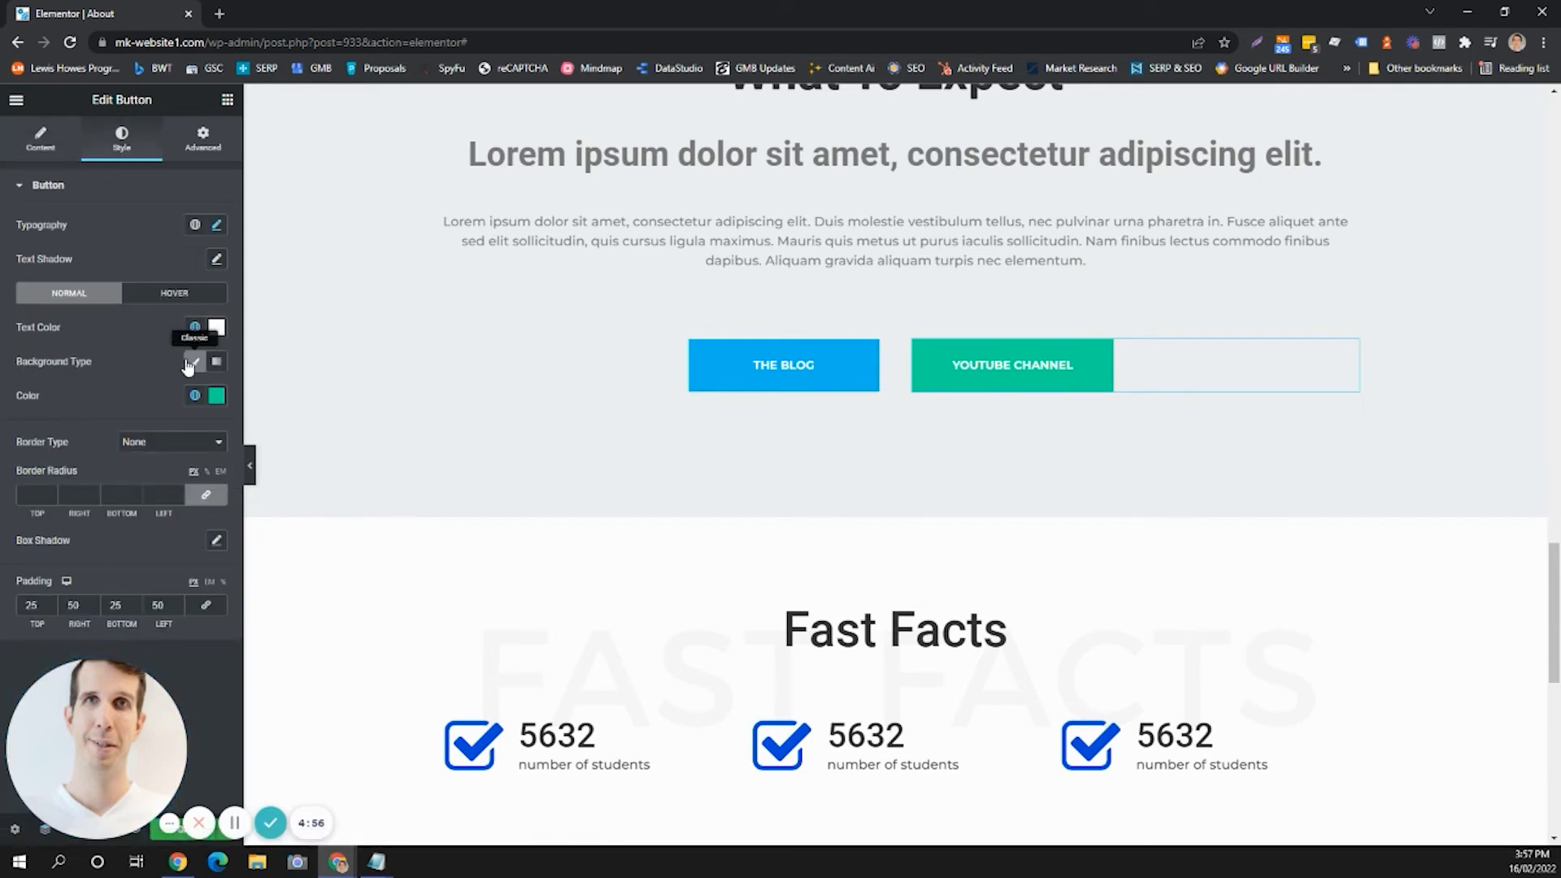
left_click(220, 395)
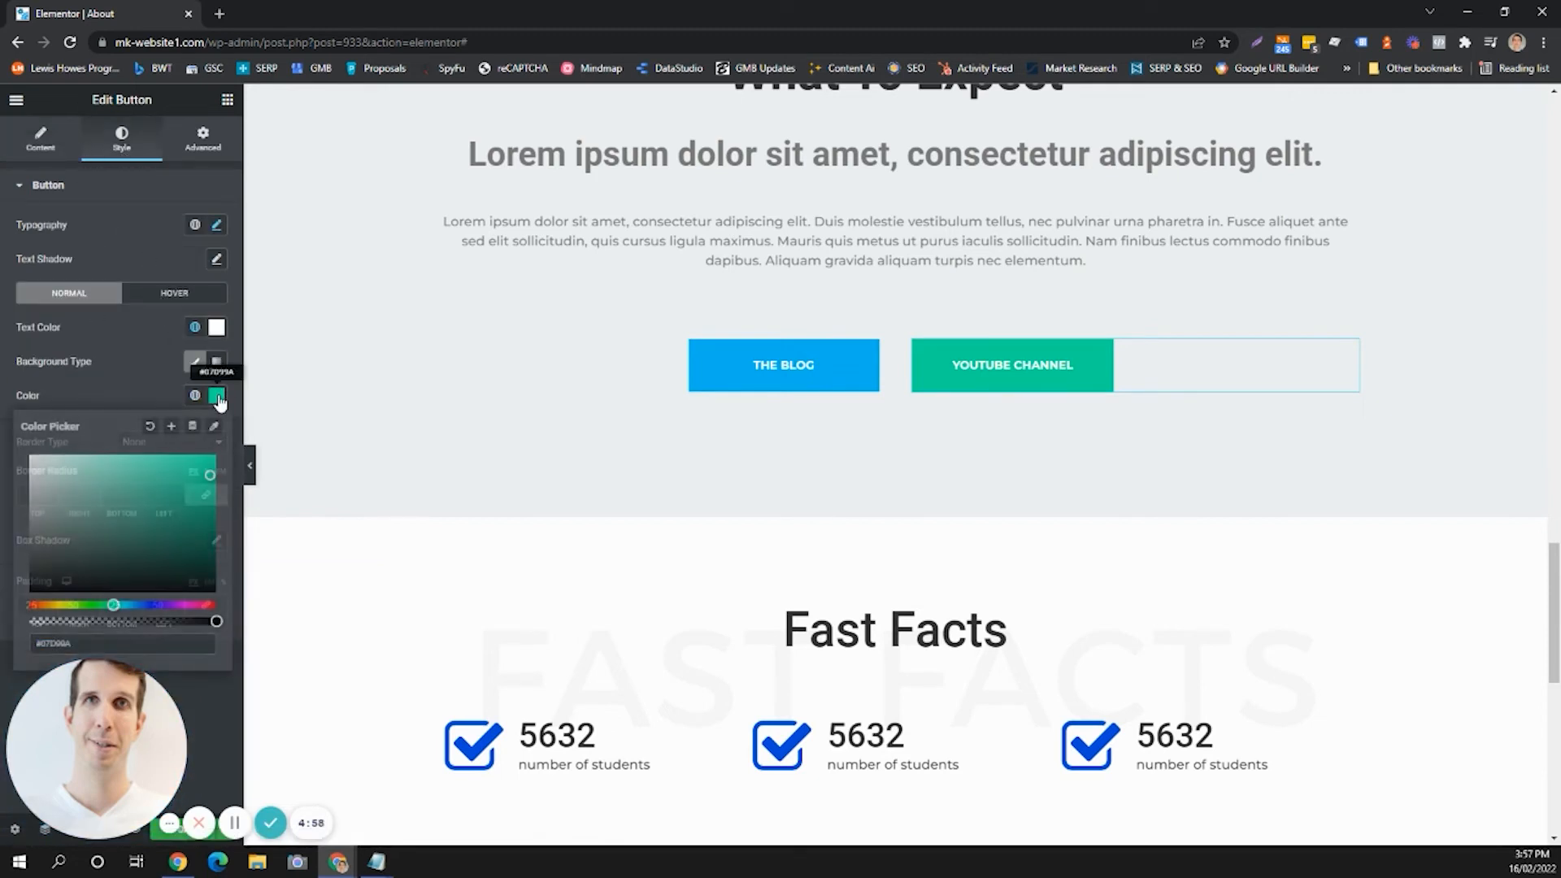
left_click(173, 605)
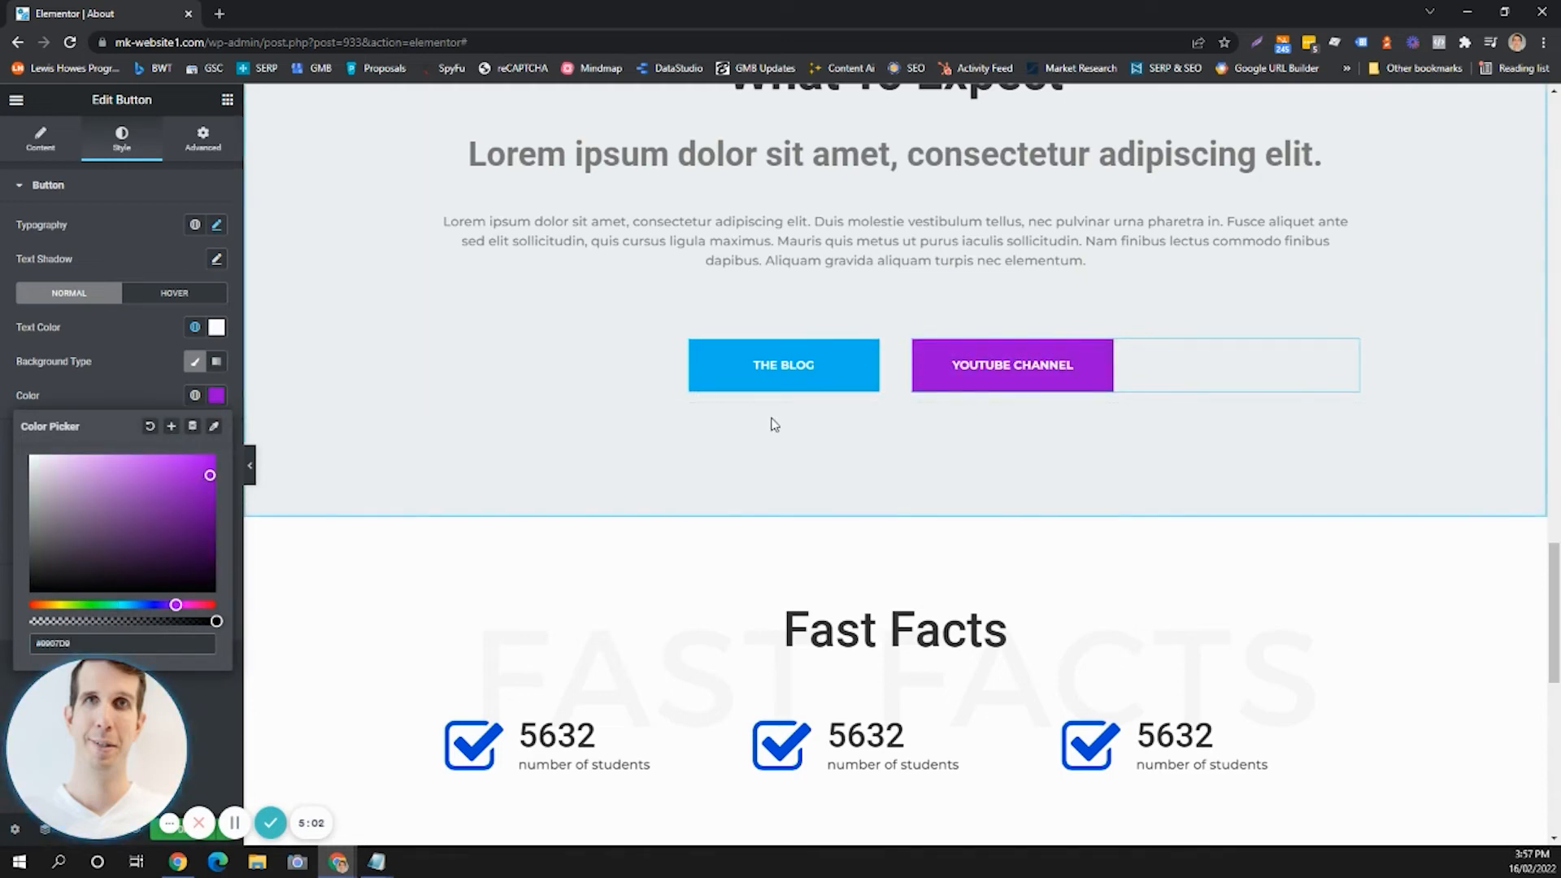
Delete the Fast Facts section from the page.
scroll(894, 499, "down", 5)
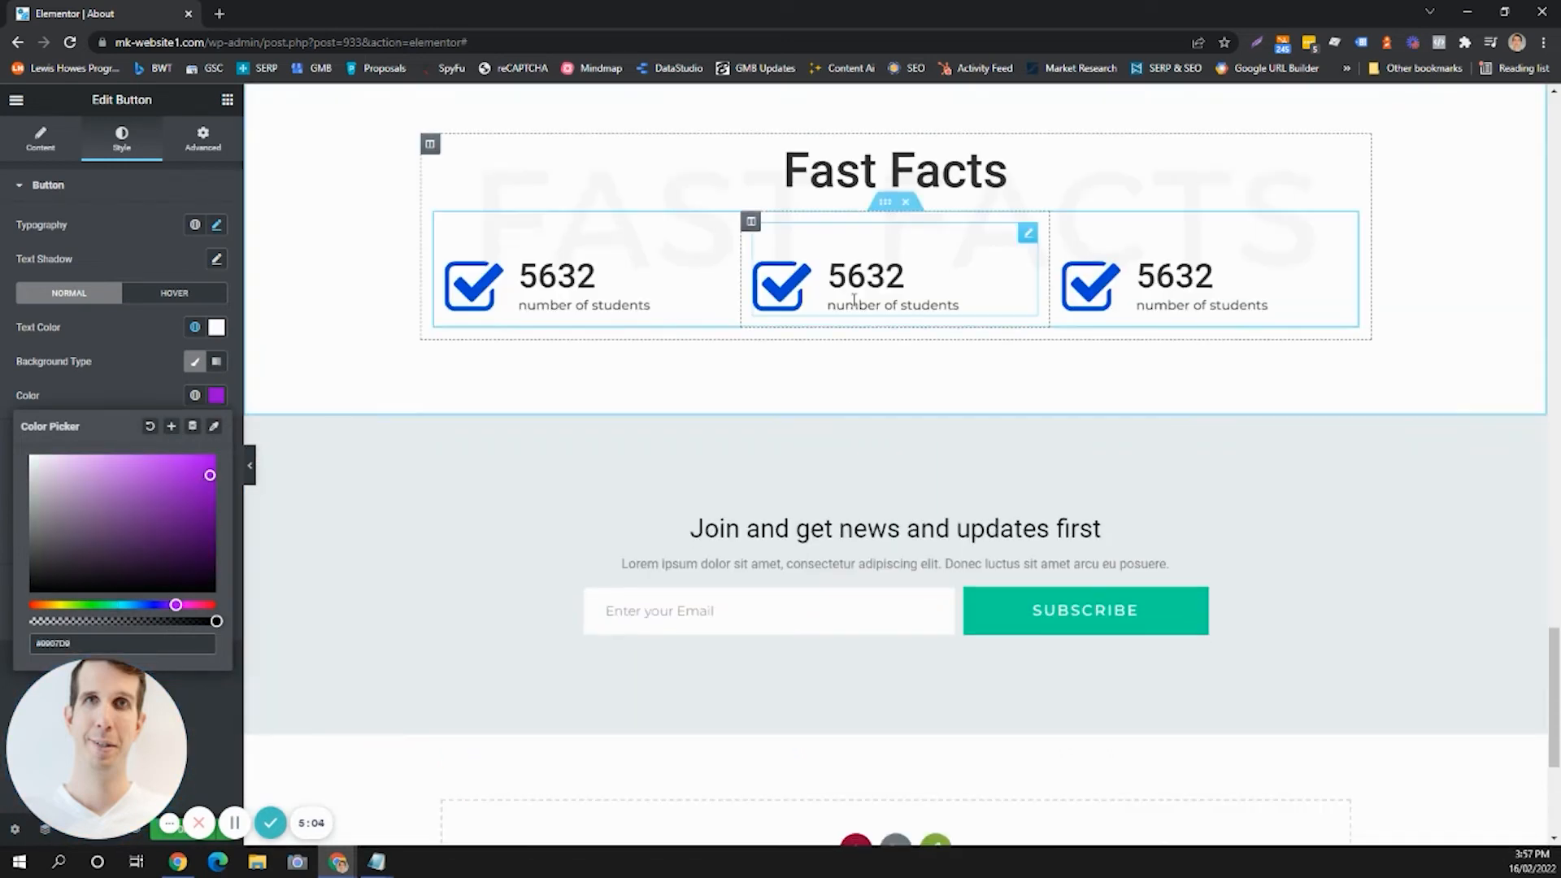
left_click(928, 254)
scroll(929, 255, "up", 3)
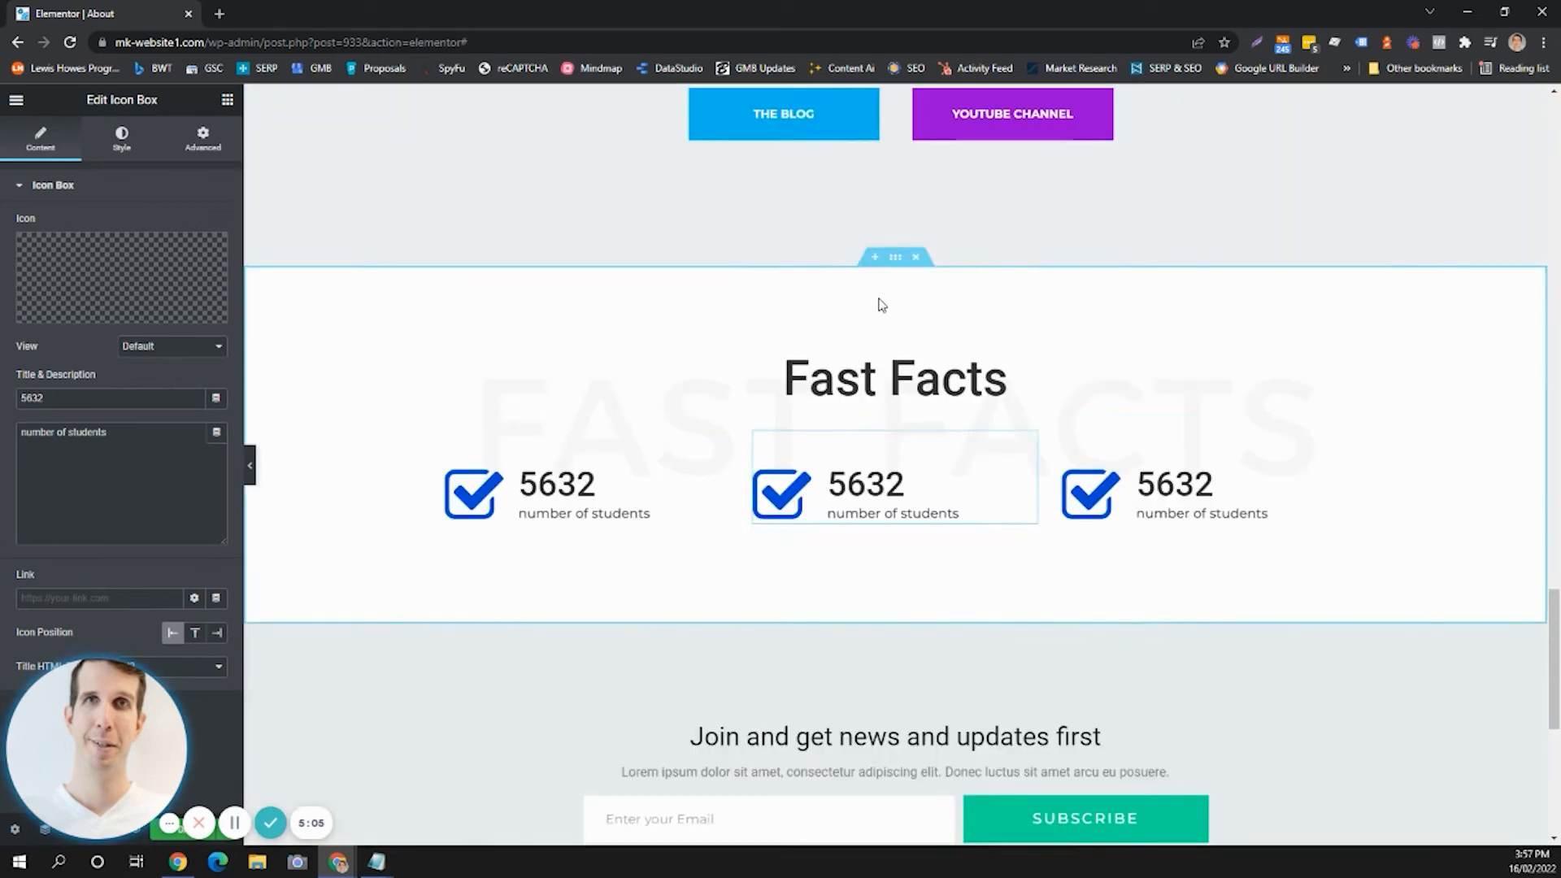
left_click(917, 274)
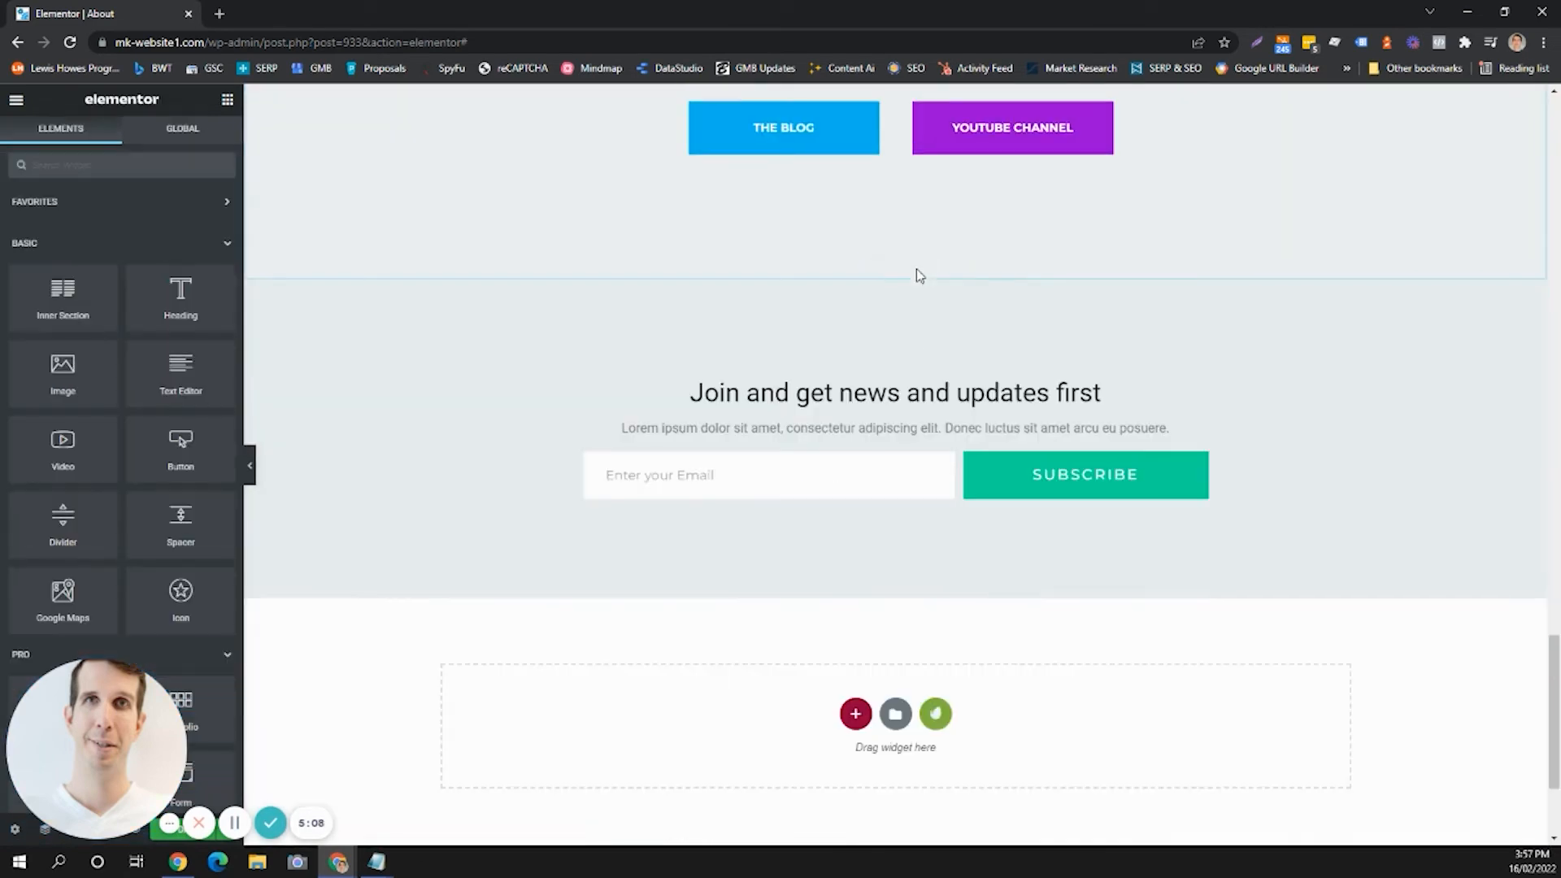
Replace the Get To Know Me paragraph text with "Check me out on Social Media".
scroll(893, 446, "down", 2)
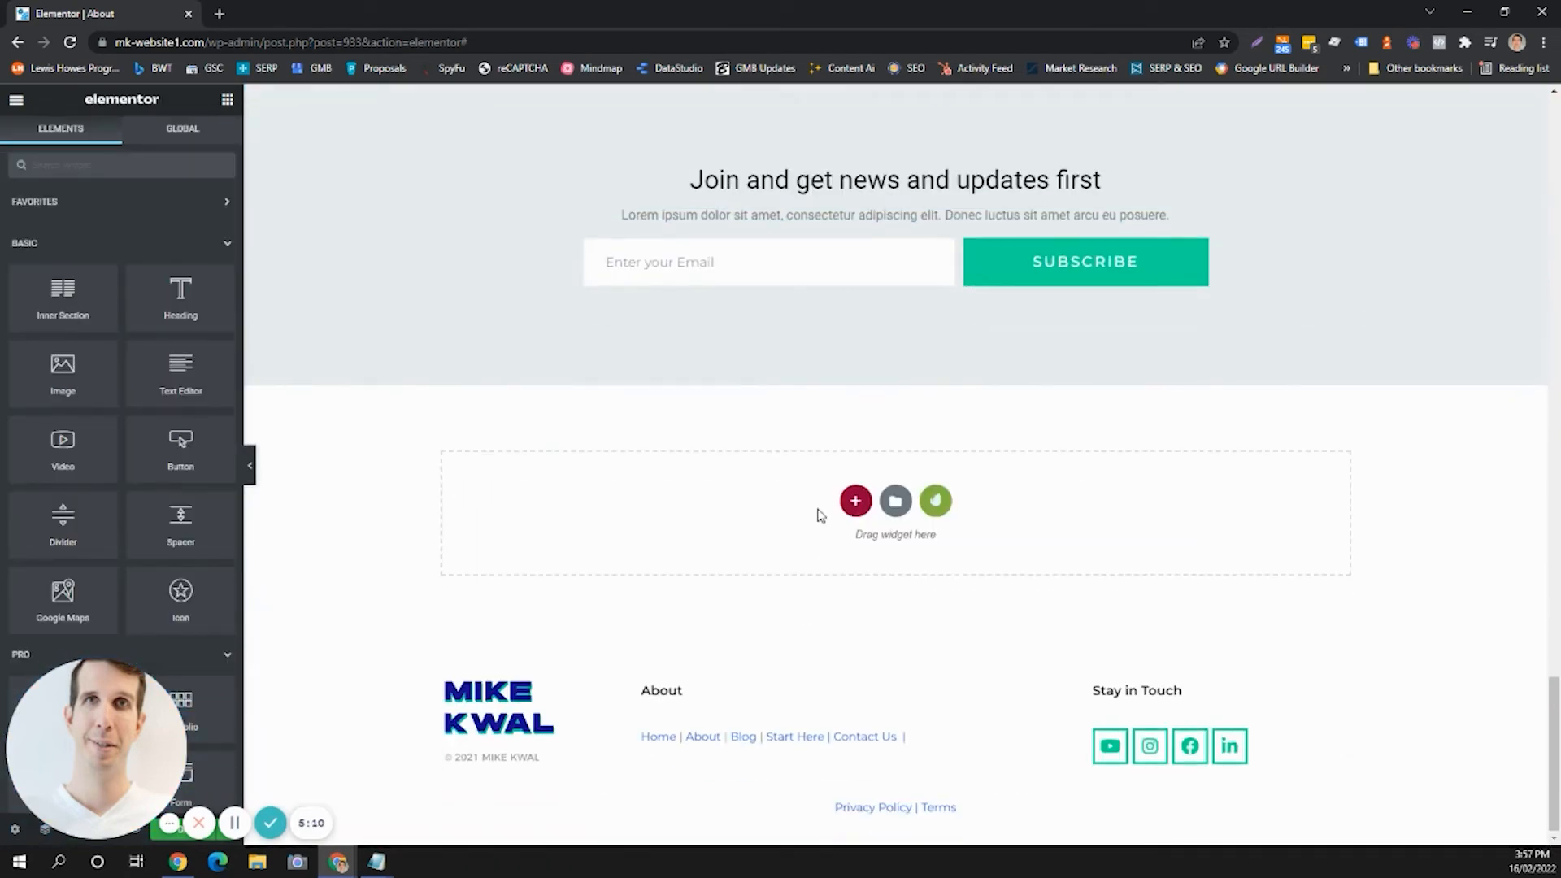
scroll(815, 516, "up", 7)
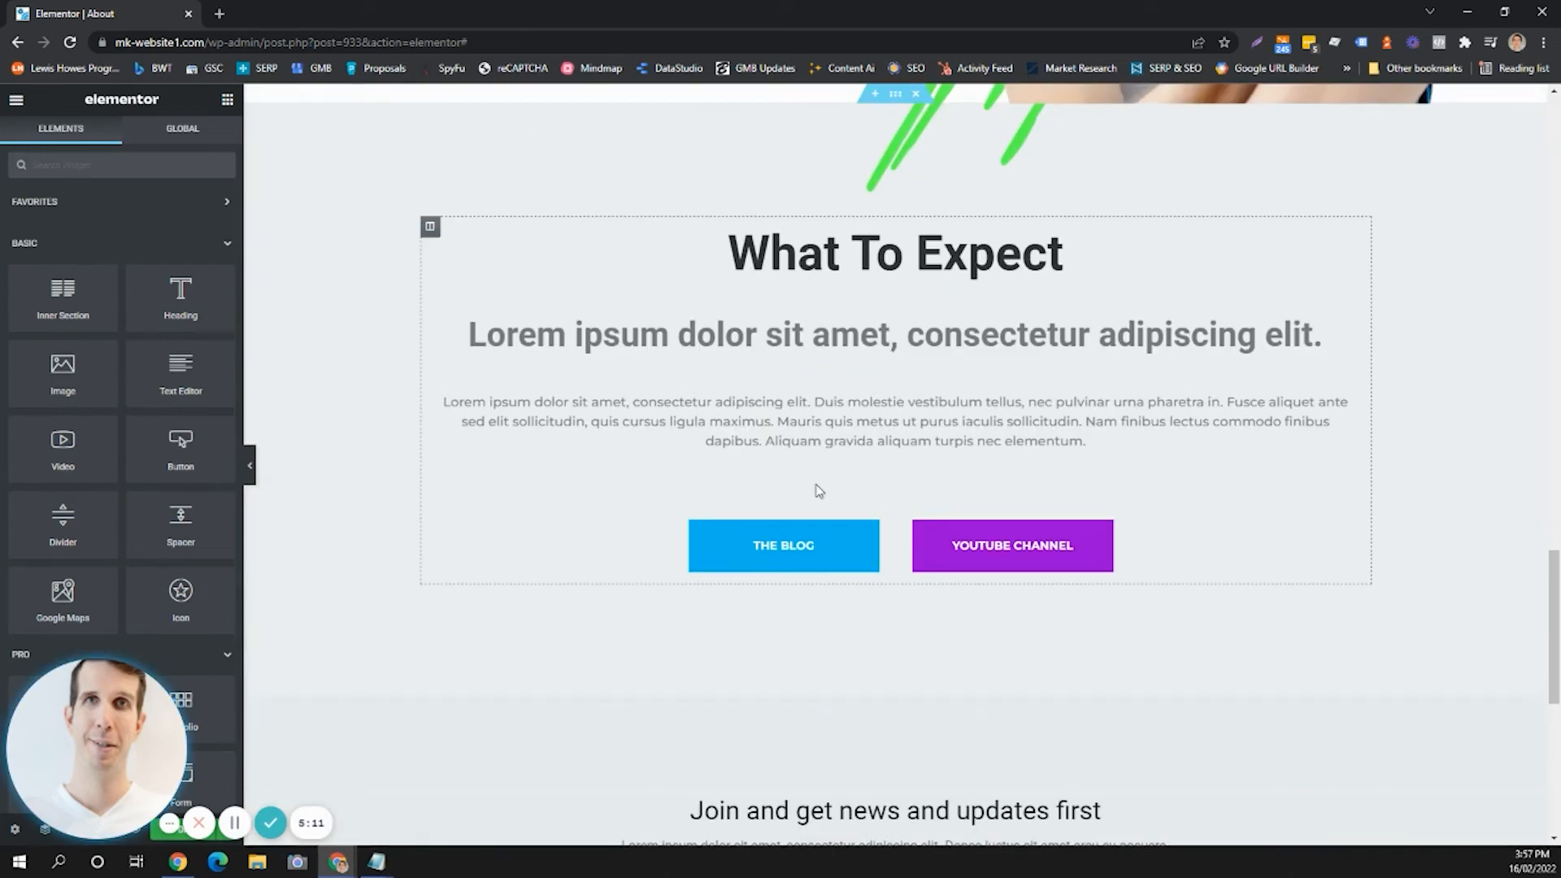
scroll(818, 489, "up", 6)
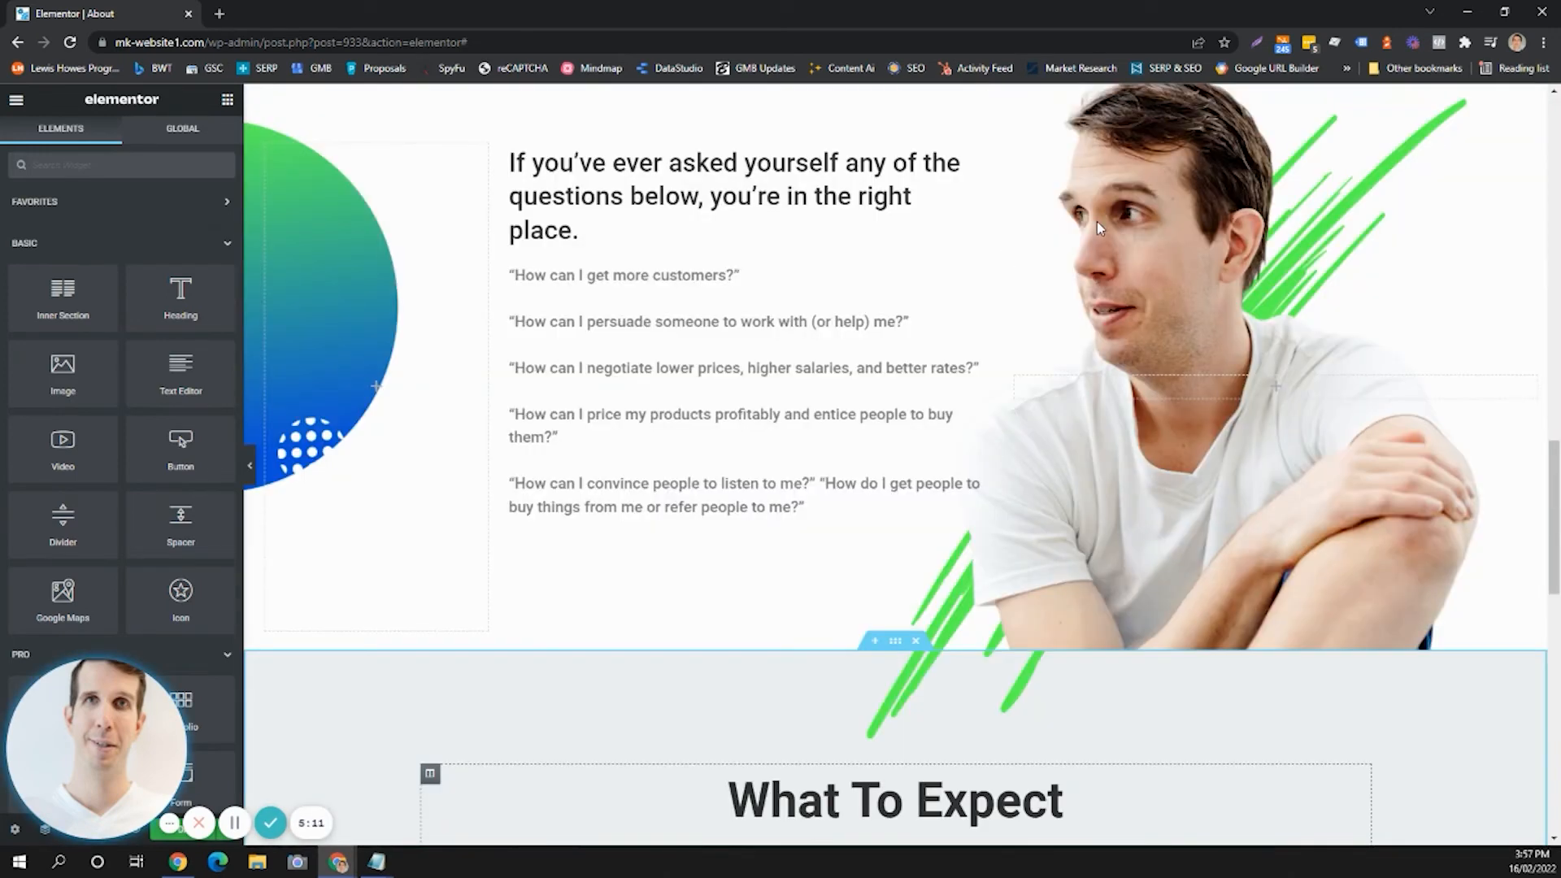
scroll(1096, 221, "up", 15)
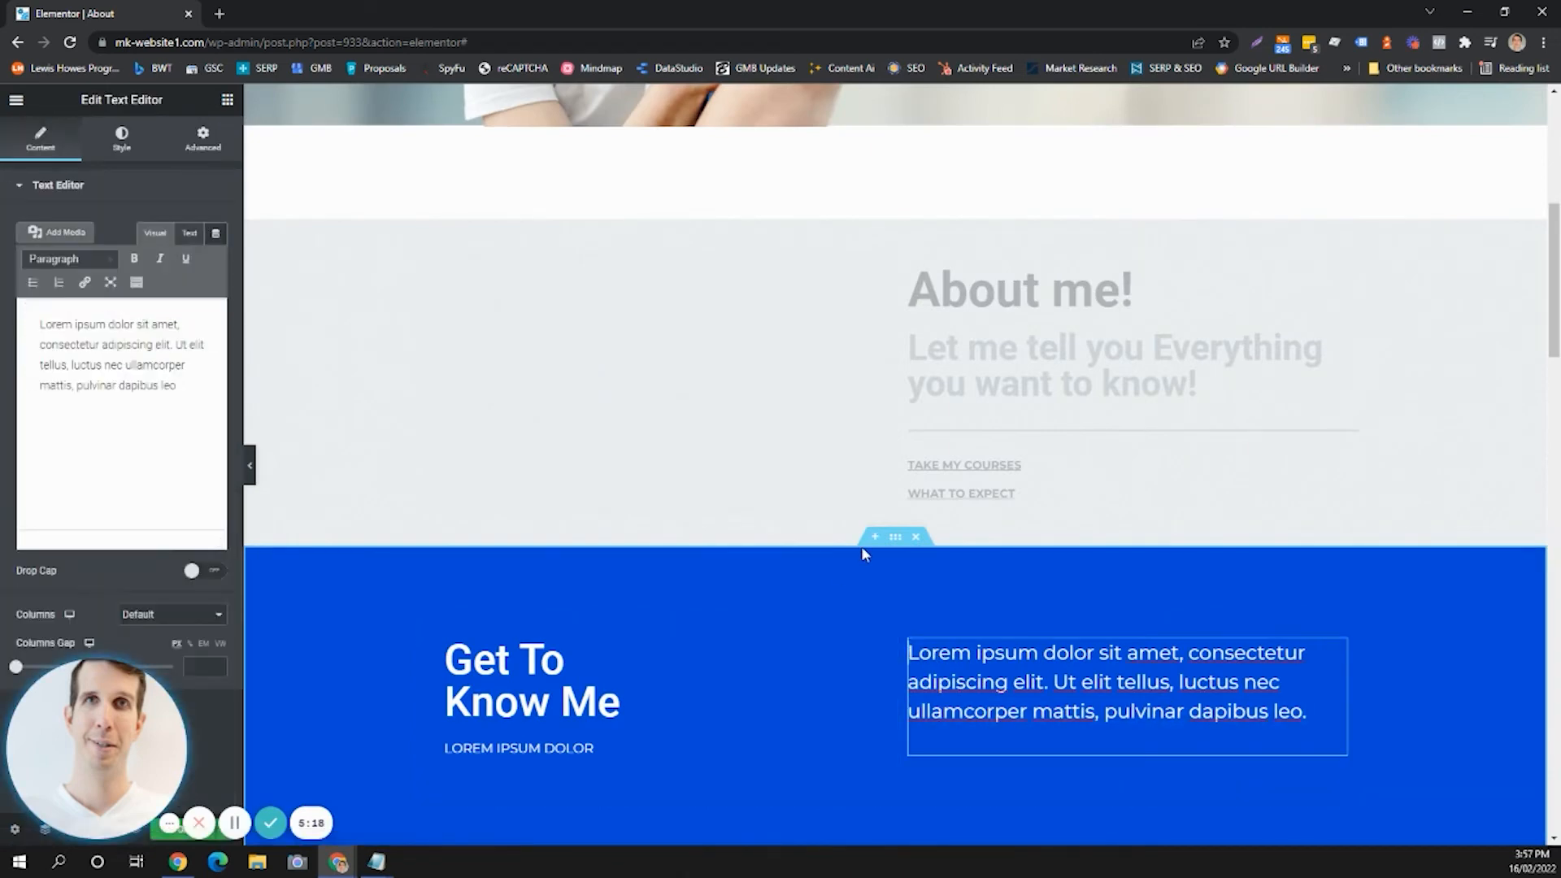
key("ctrl+a")
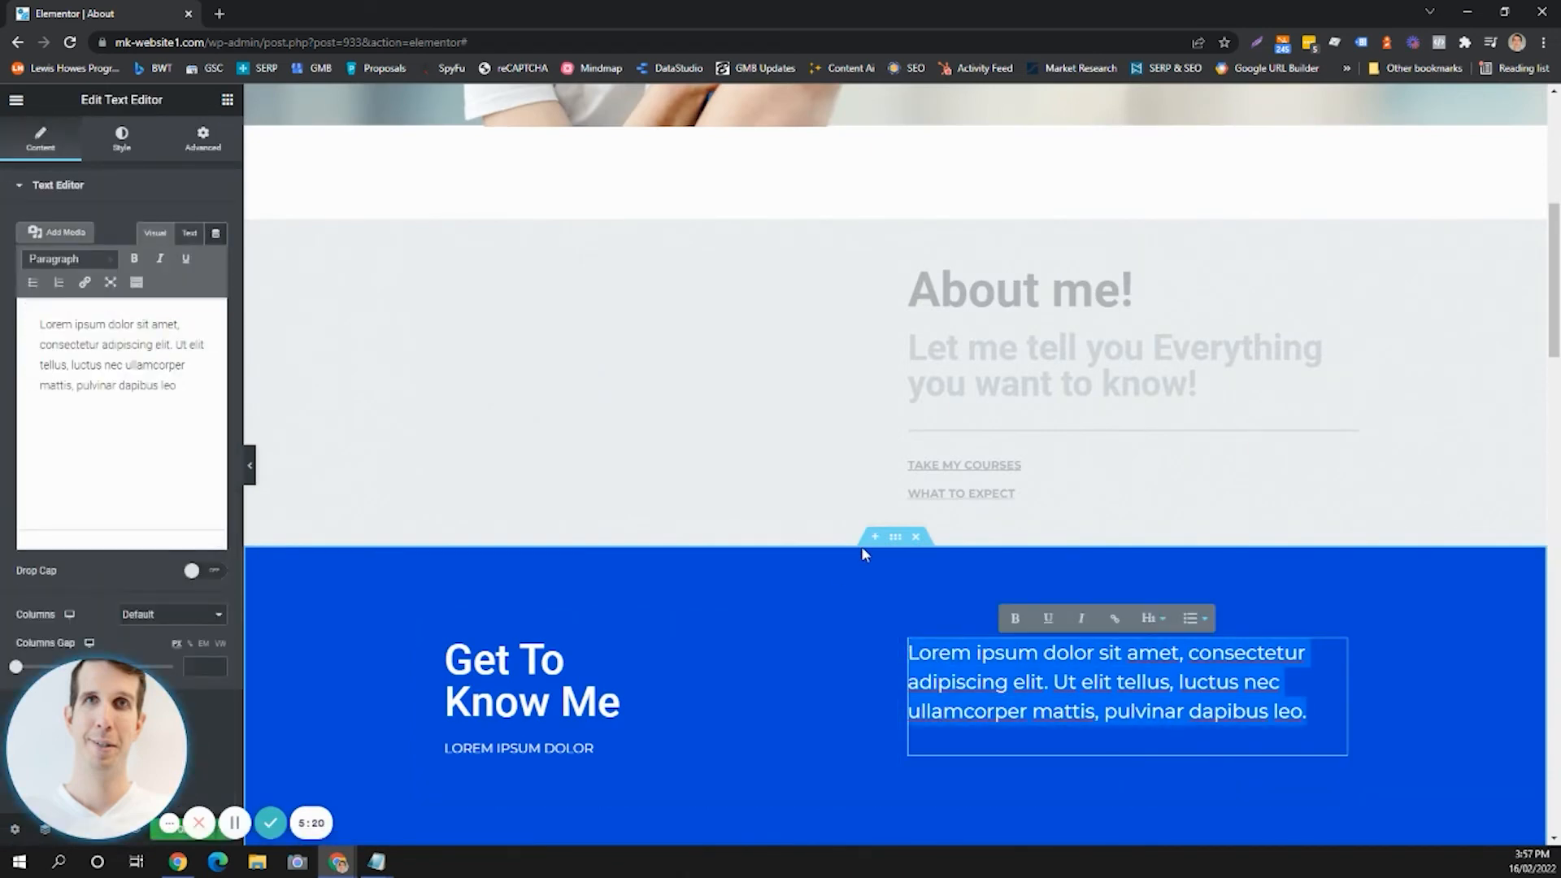
type("Check")
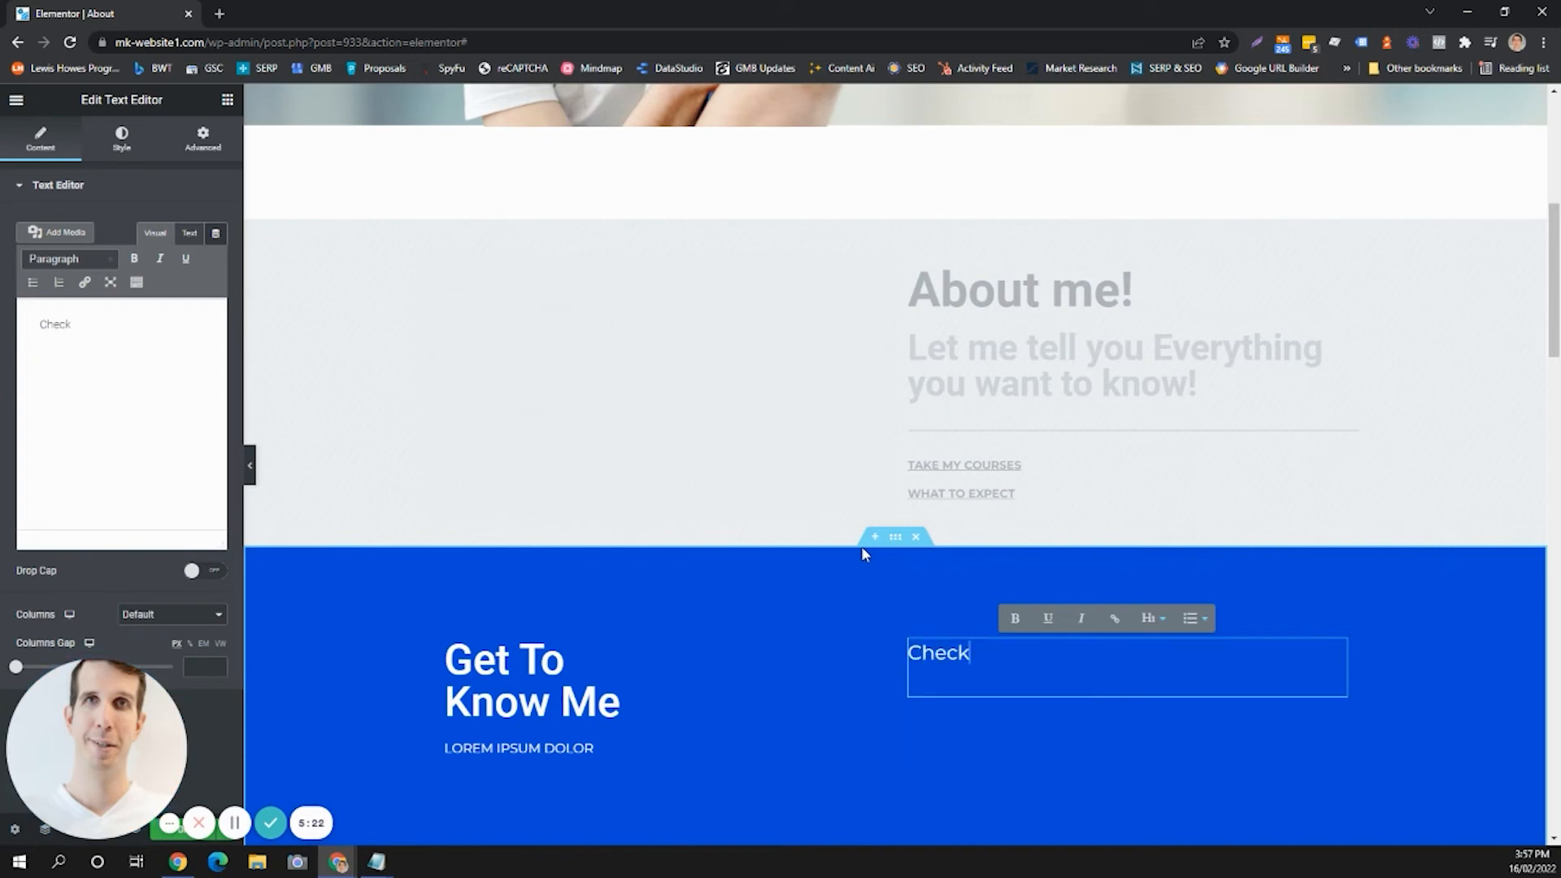
type(" me out on So")
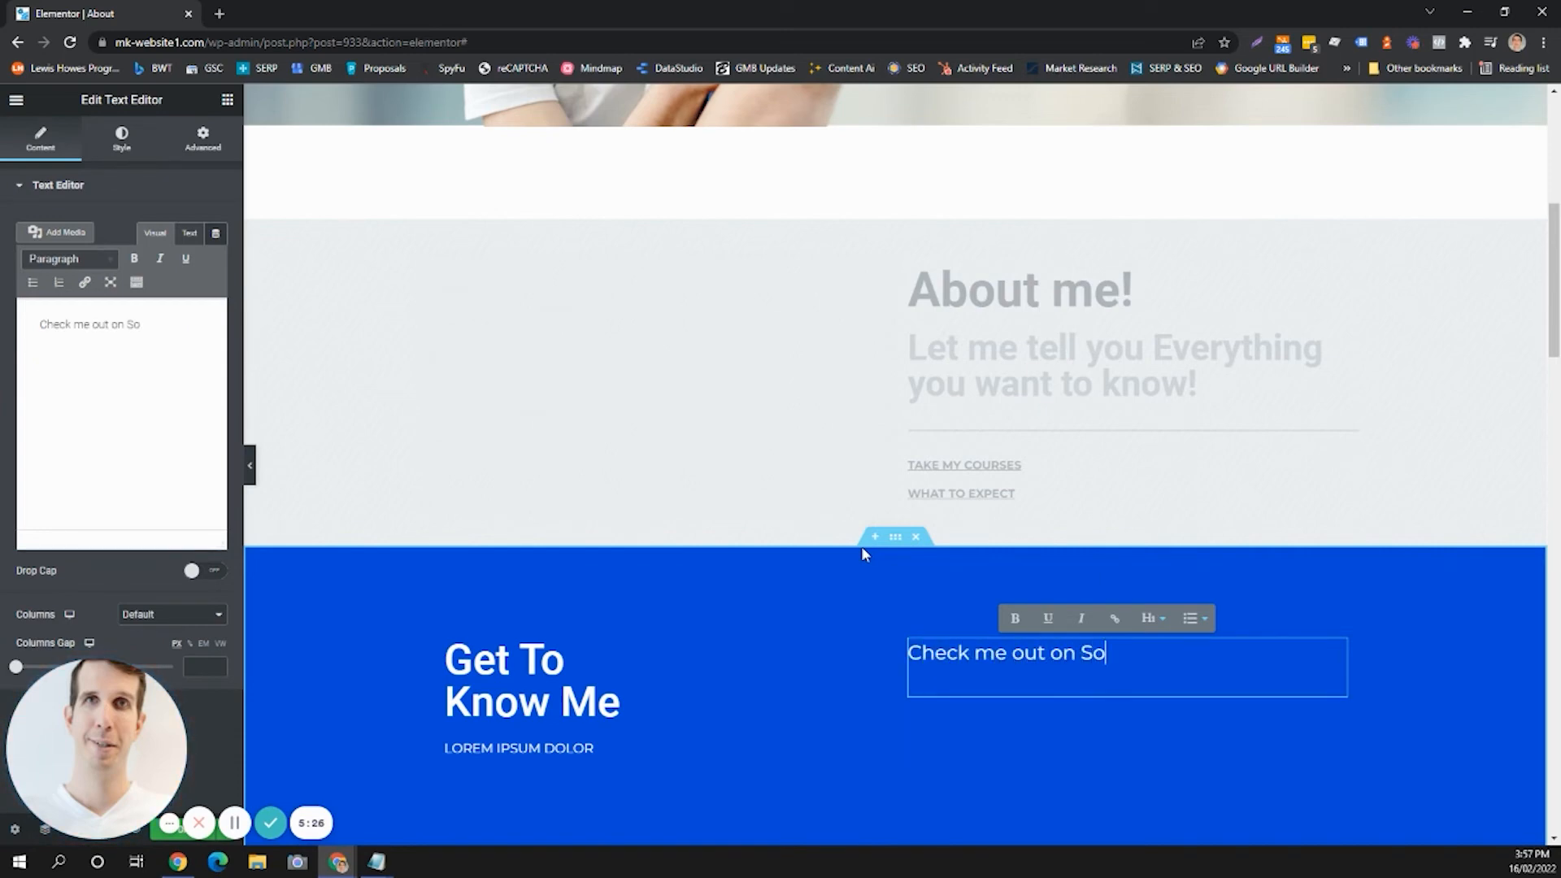
type("cial Media")
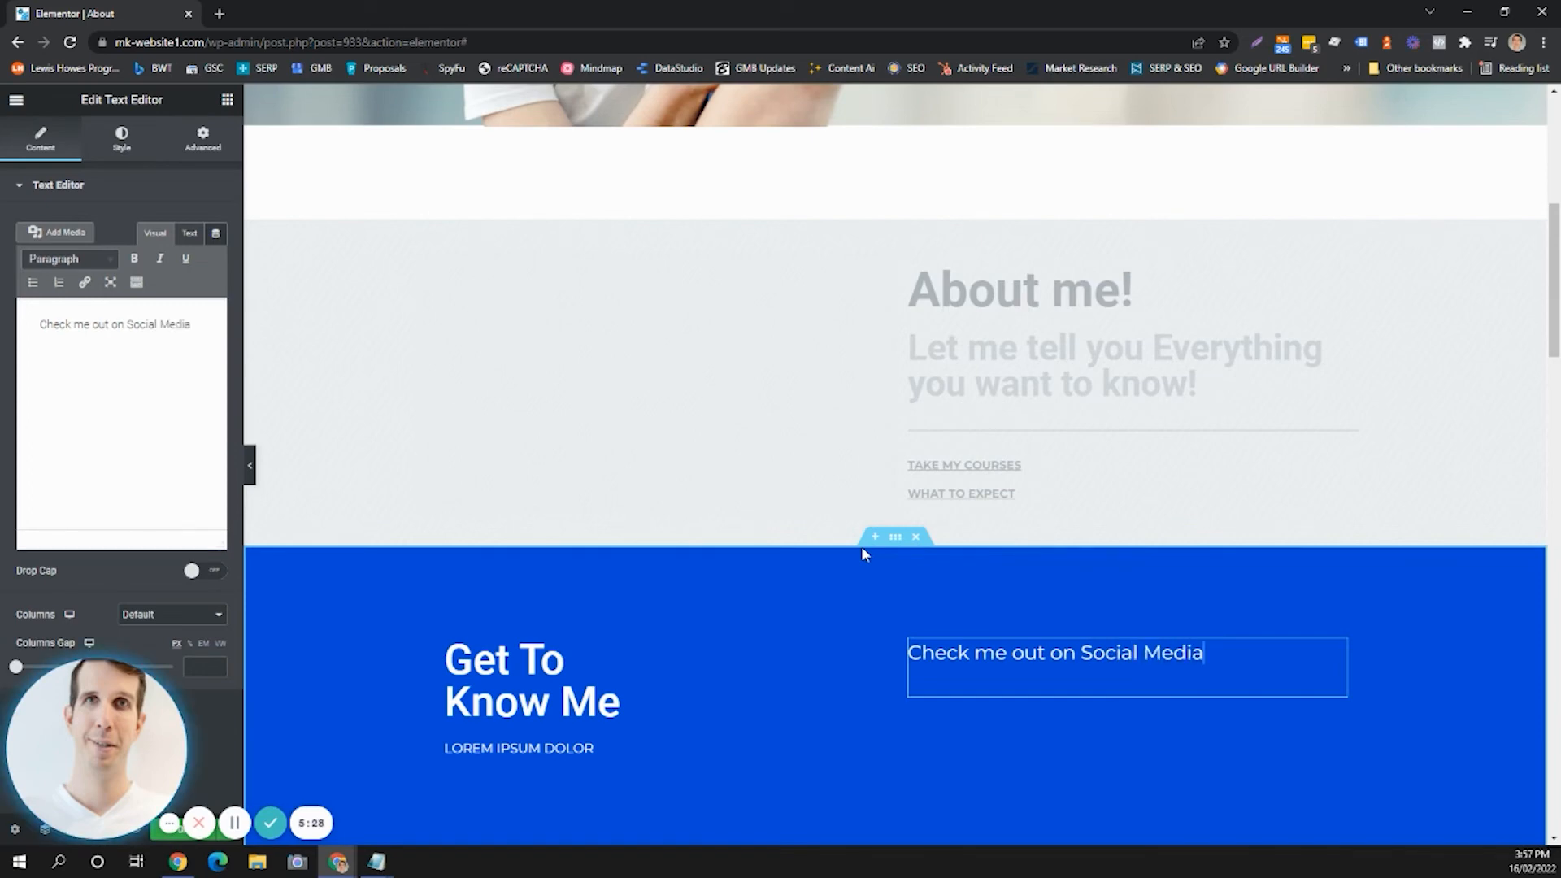
left_click(188, 234)
left_click(154, 236)
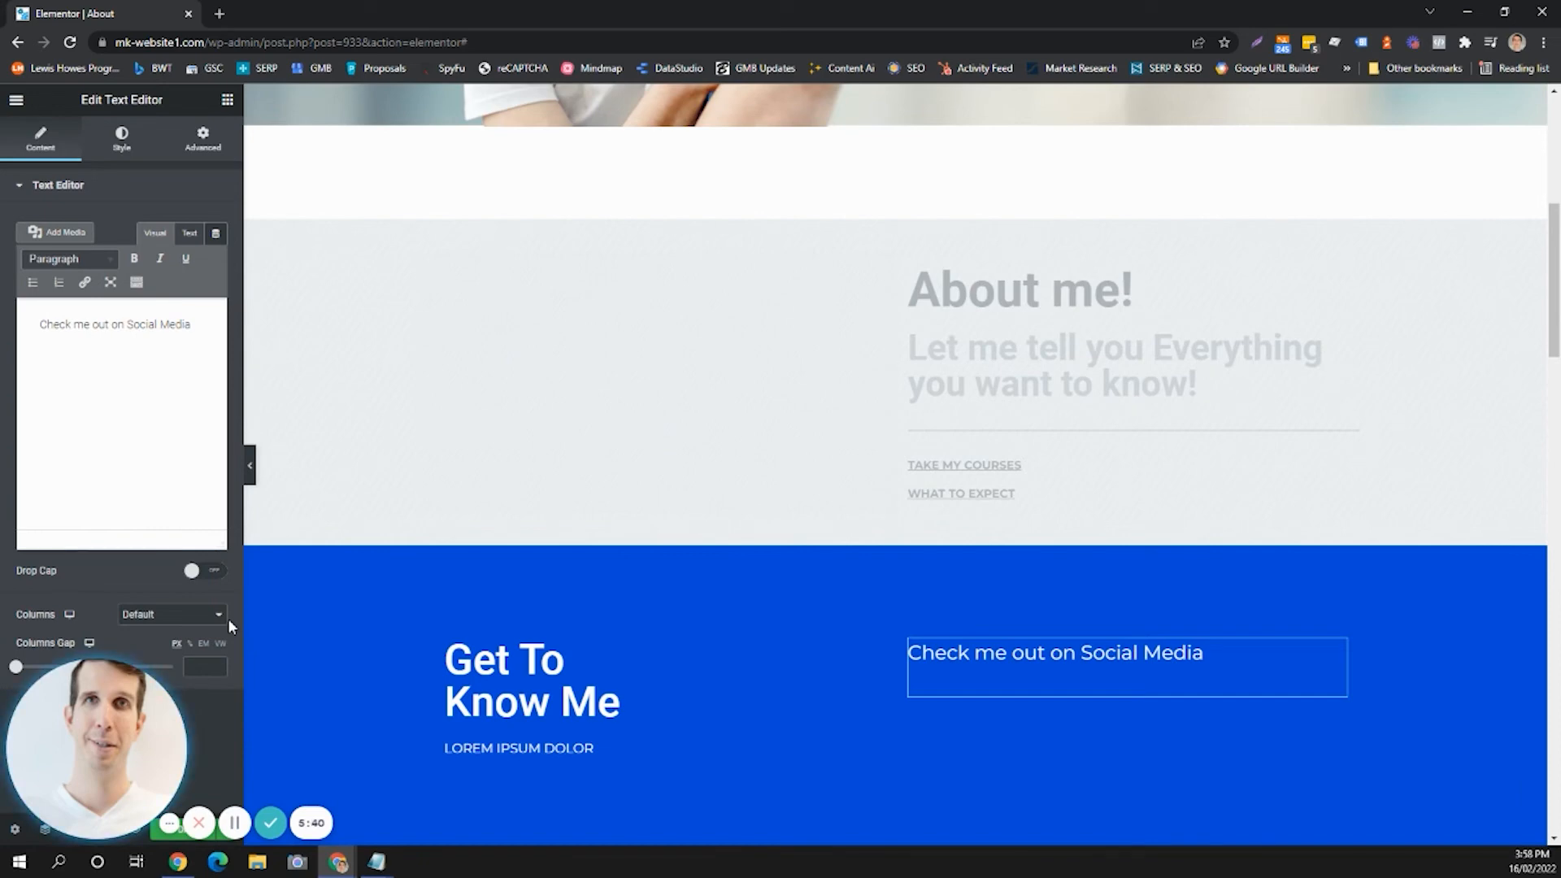
Revert the editing history to the Section Removed state, undoing the paragraph edits.
left_click_drag(118, 768, 378, 726)
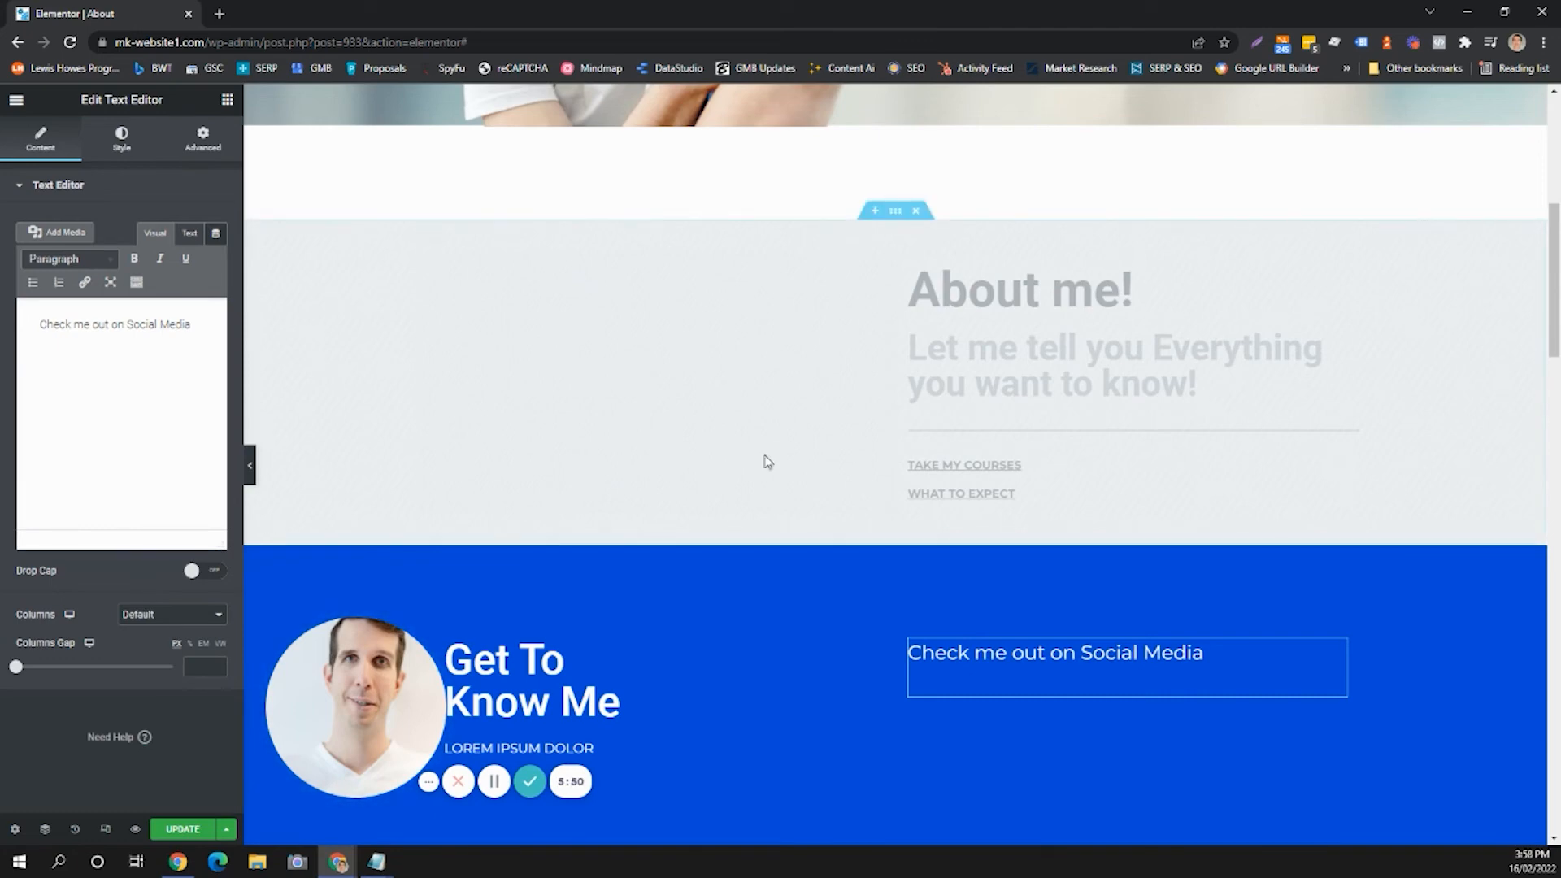
scroll(772, 459, "down", 10)
scroll(803, 475, "down", 6)
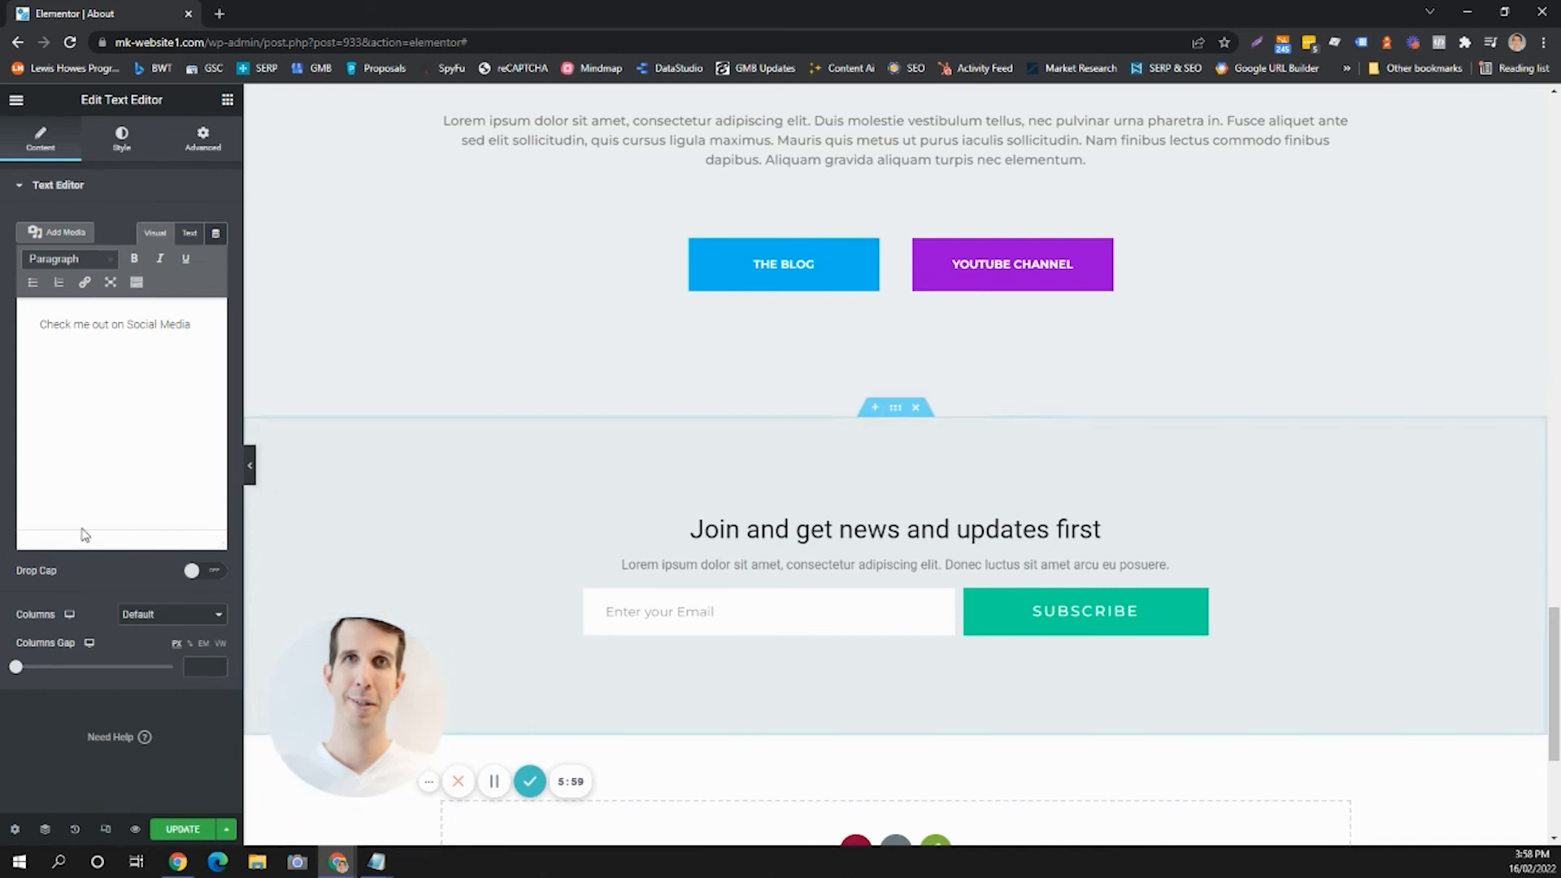
left_click(75, 831)
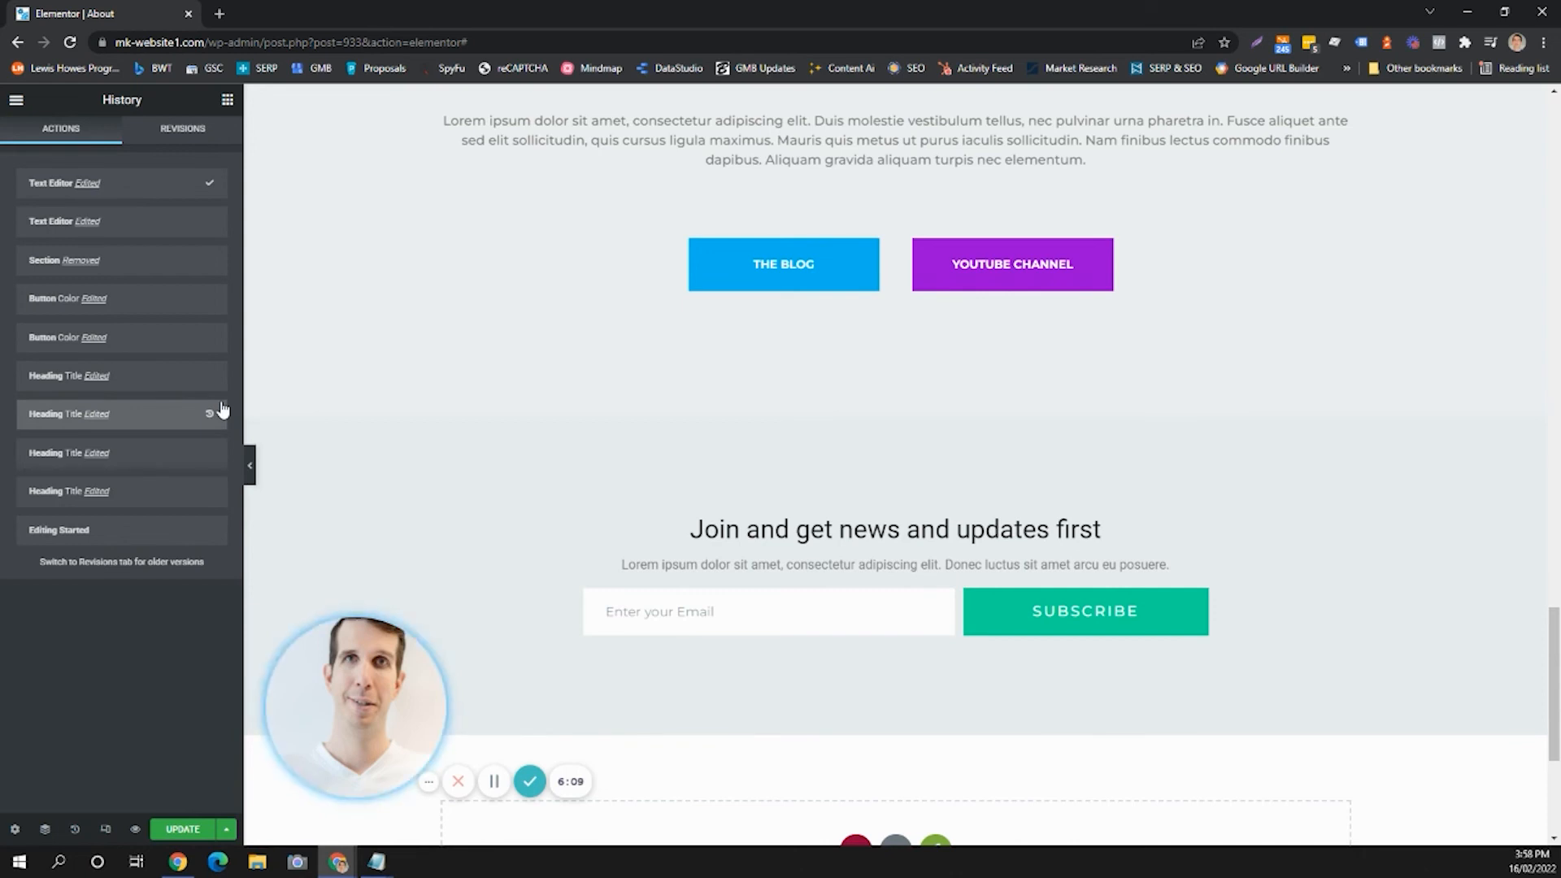
left_click(126, 262)
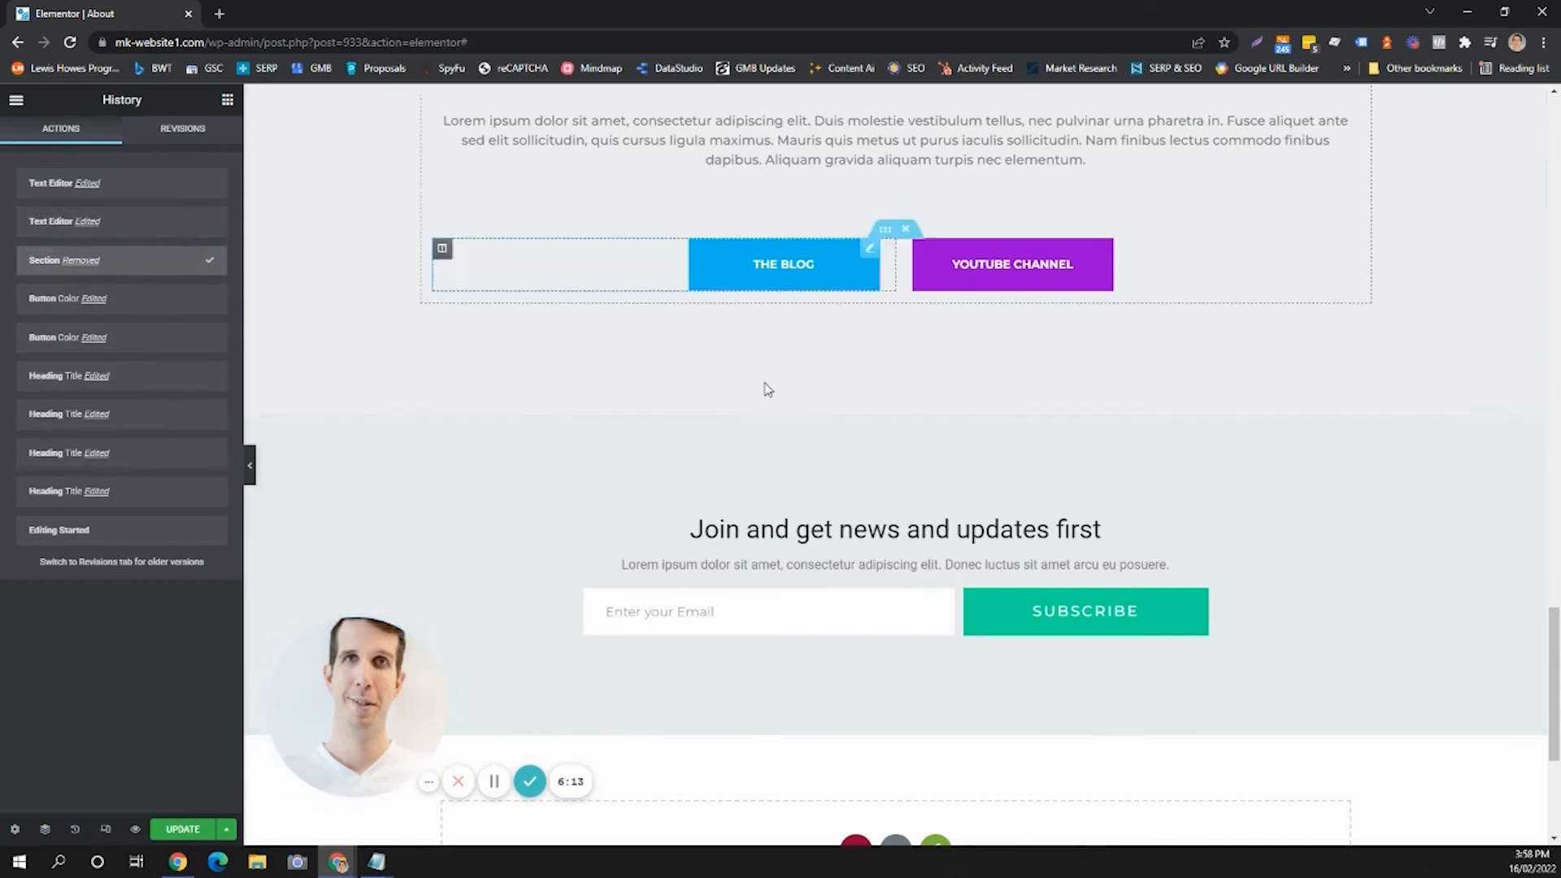
scroll(781, 402, "up", 5)
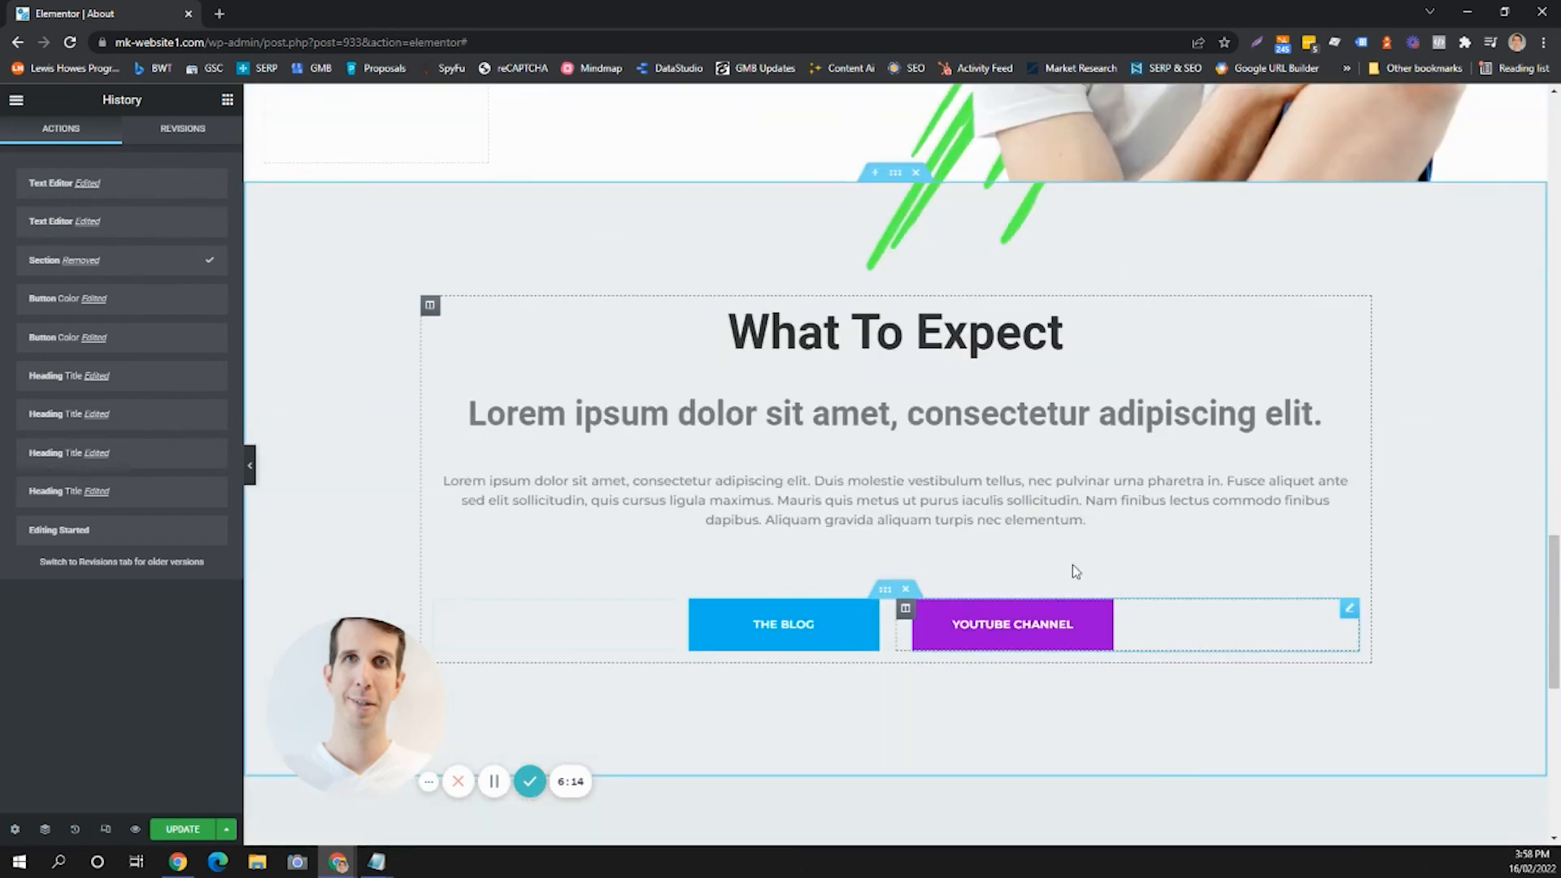
Revert the editing history to the Editing Started state, restoring the page's original content.
scroll(1069, 553, "down", 1)
scroll(1016, 488, "down", 1)
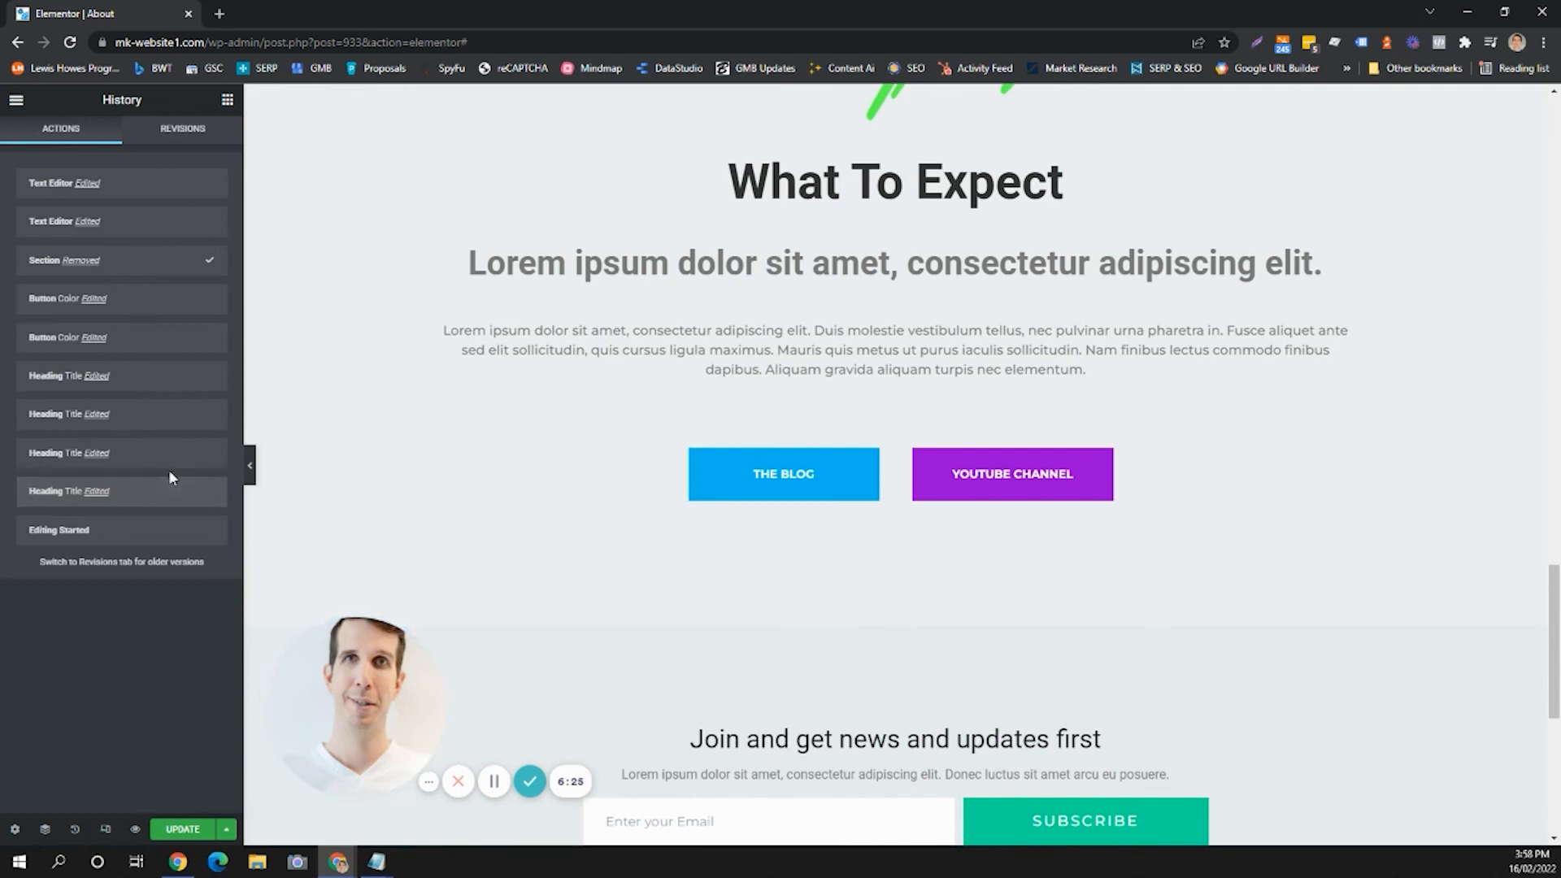
left_click(112, 540)
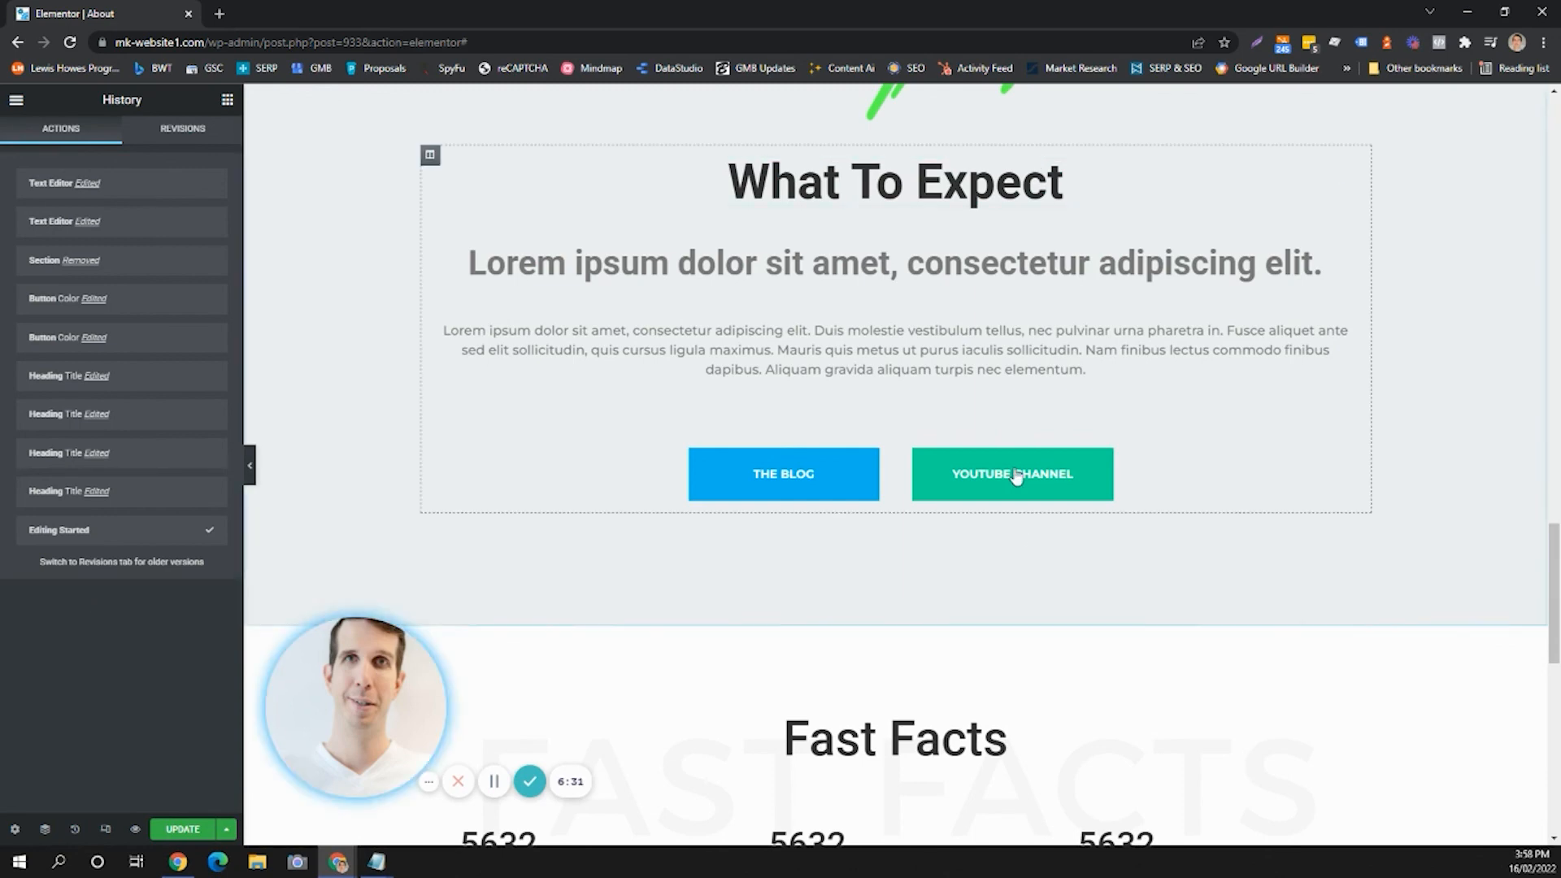
Scroll through the restored page to review its sections, from Fast Facts back up to the hero.
scroll(1026, 583, "down", 1)
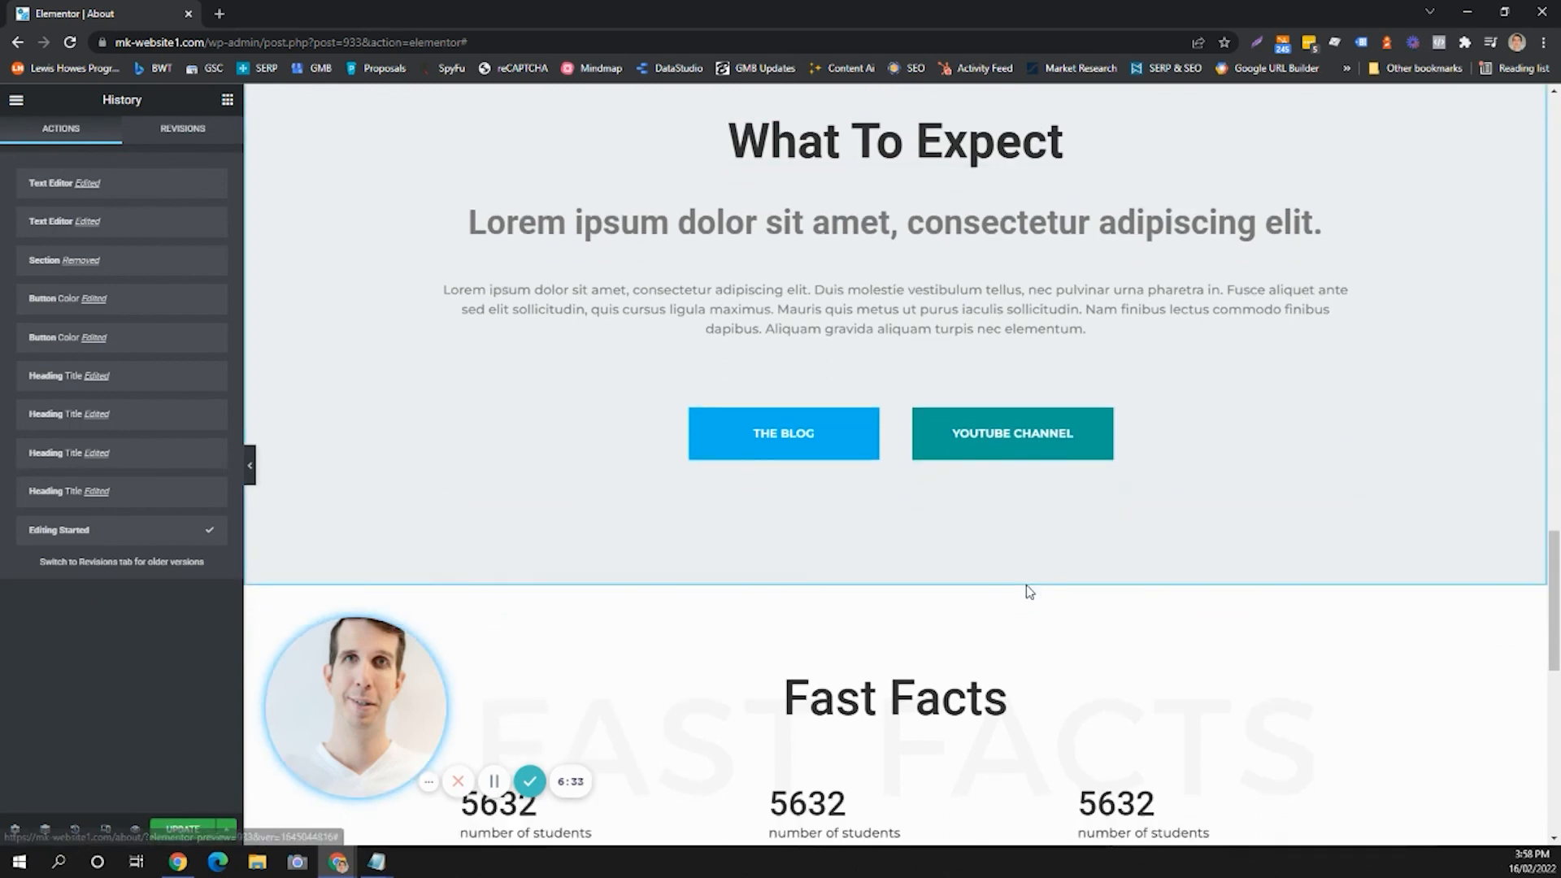
scroll(1026, 585, "down", 4)
scroll(951, 411, "down", 2)
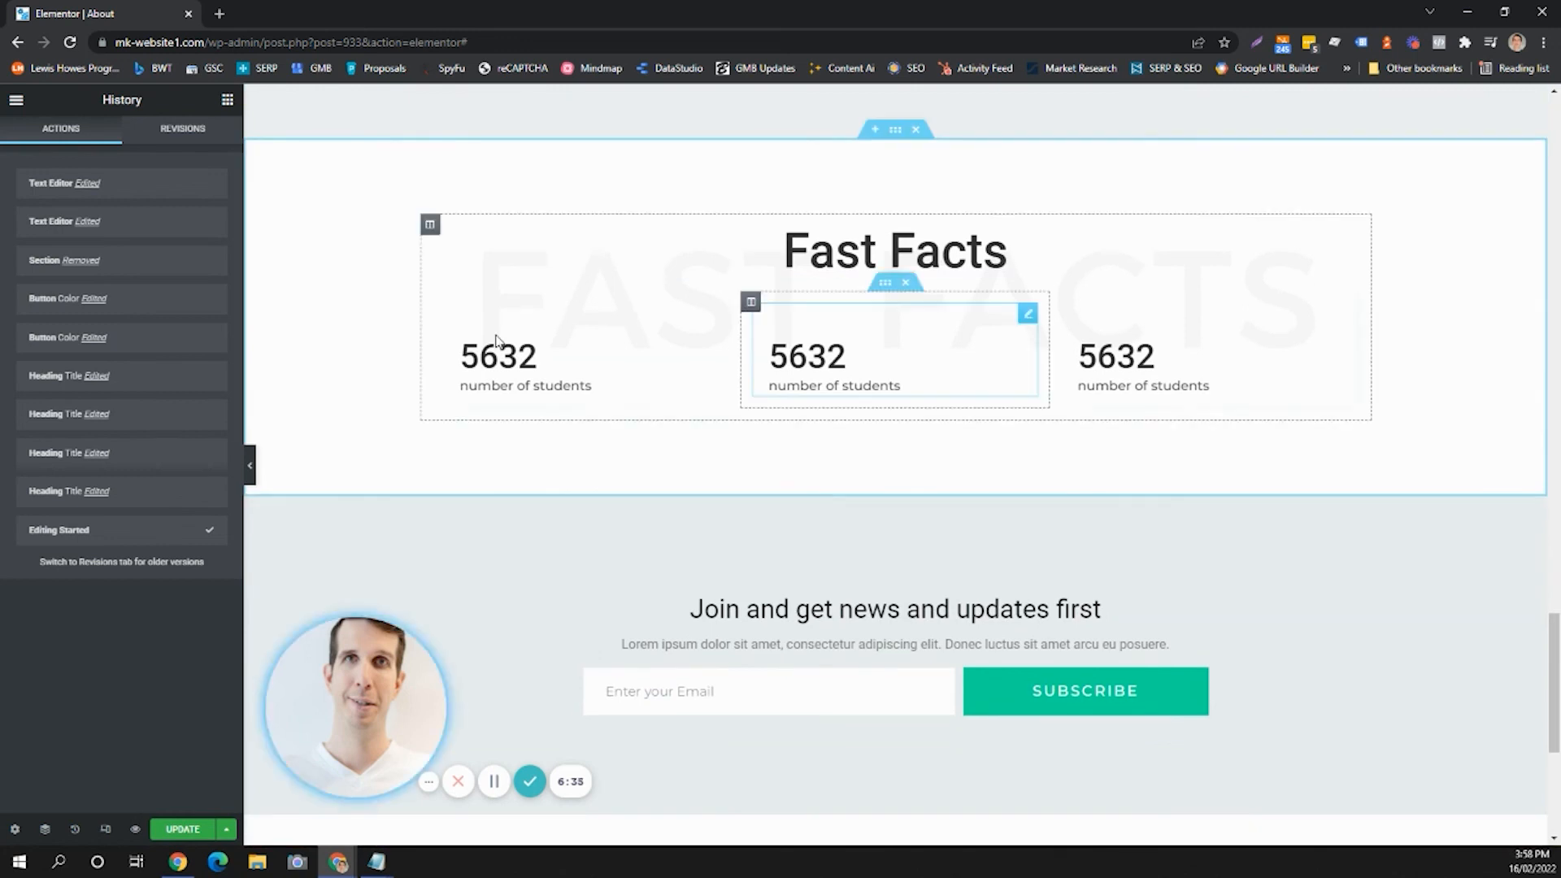
left_click(230, 828)
left_click(95, 684)
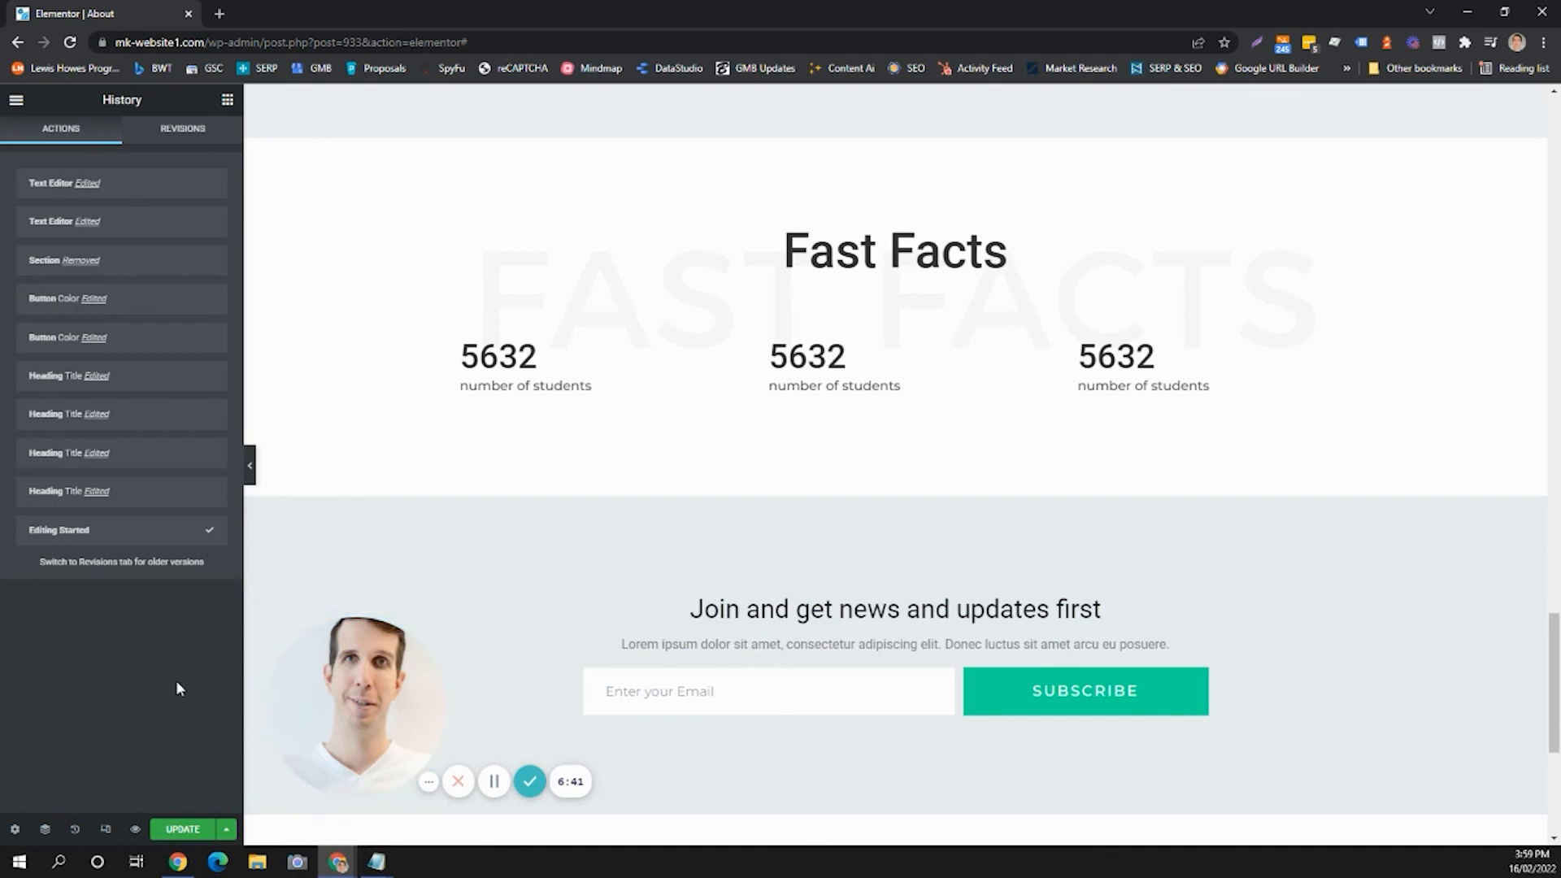
scroll(792, 501, "up", 7)
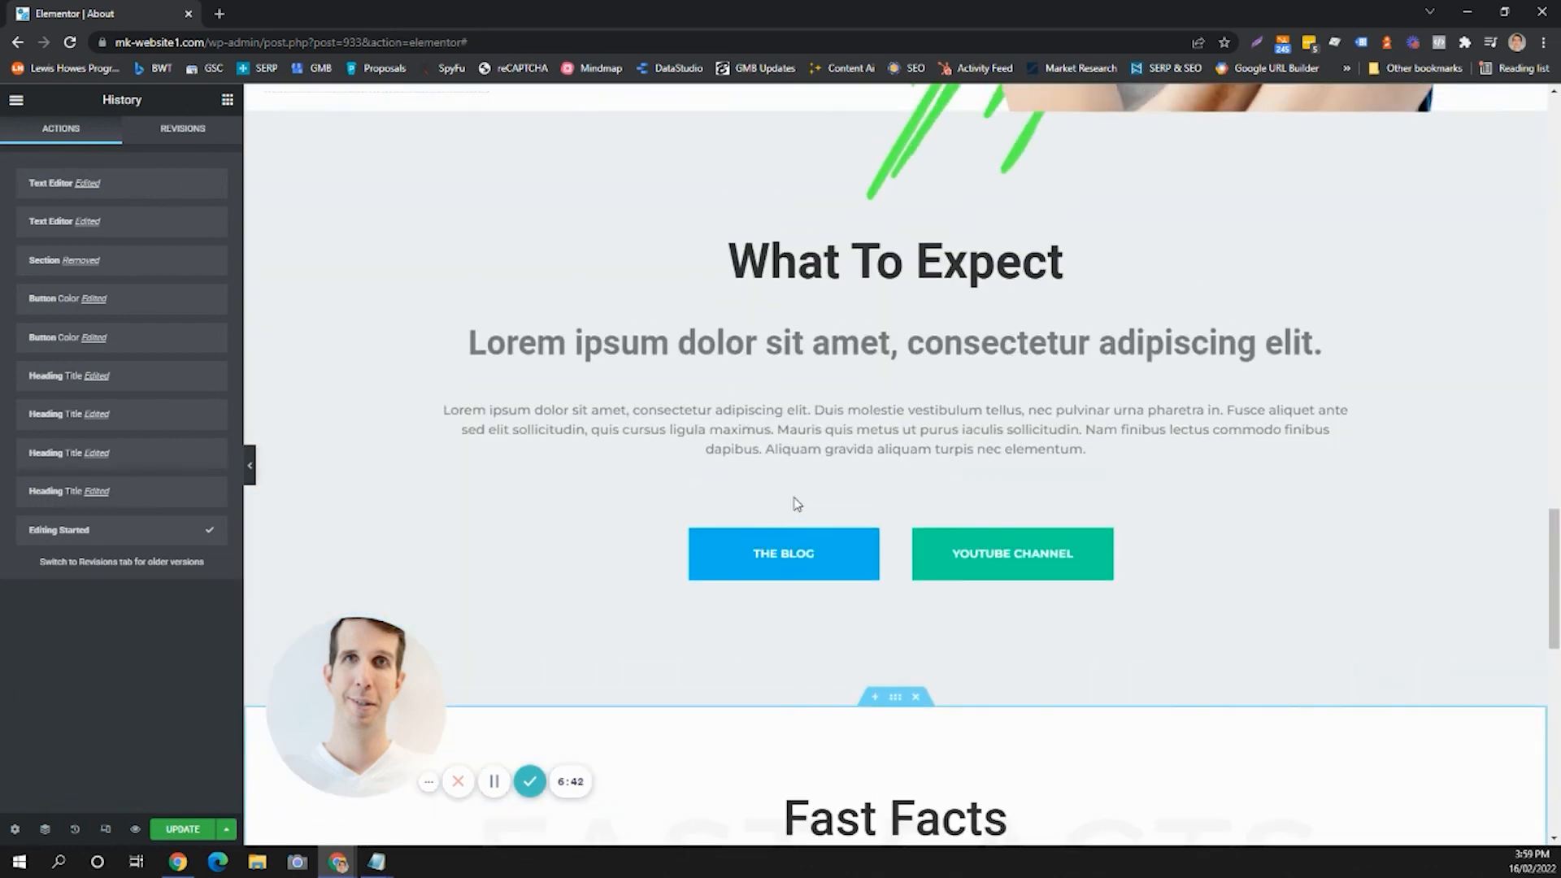
scroll(801, 512, "up", 7)
scroll(812, 511, "up", 7)
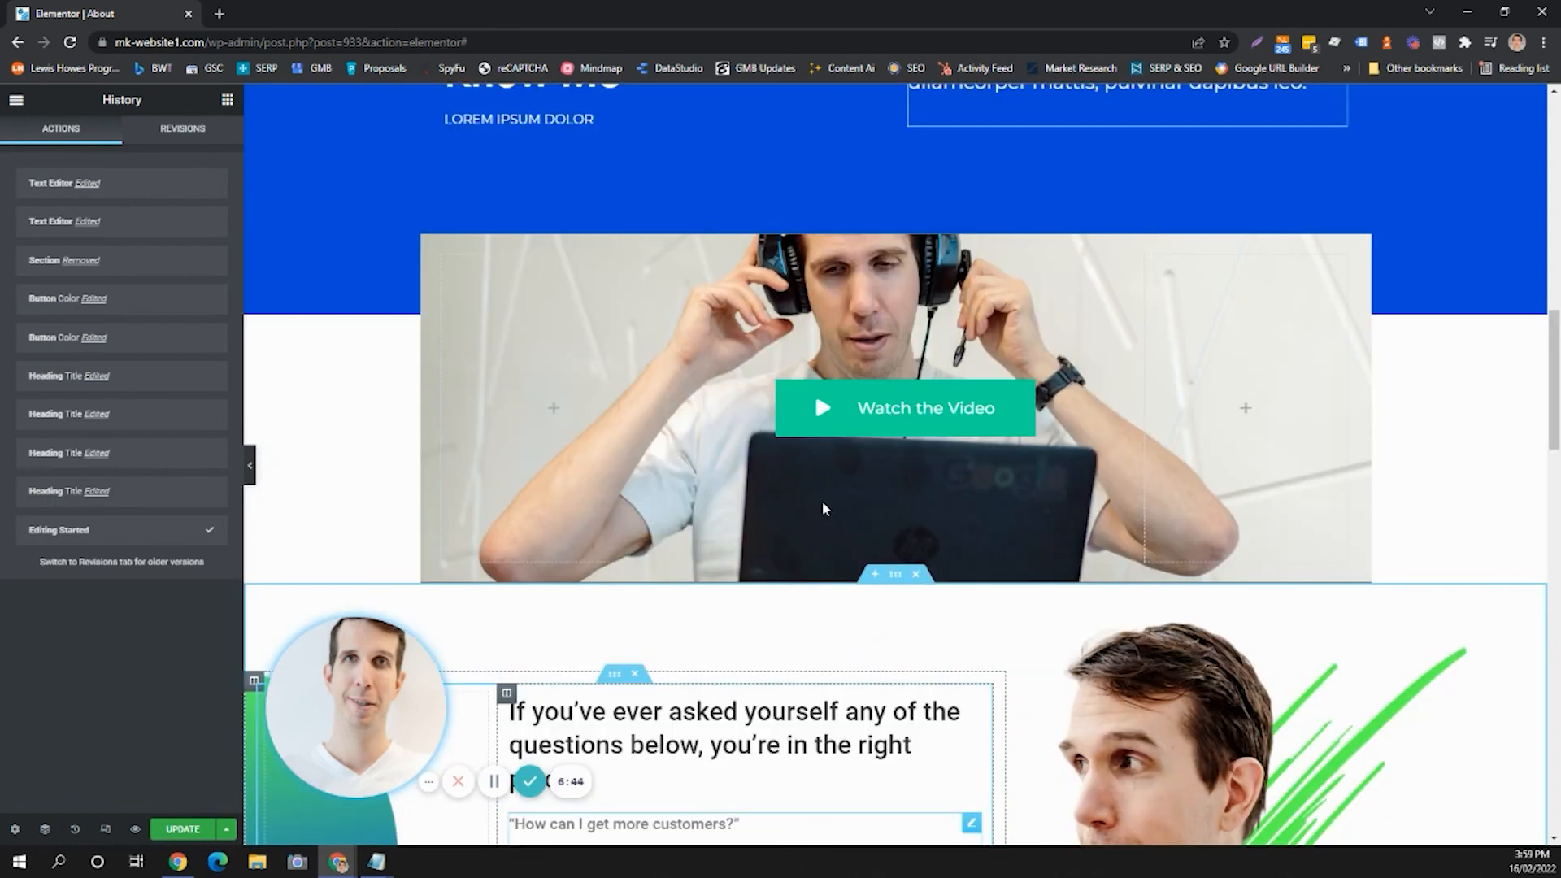
scroll(829, 500, "up", 6)
scroll(854, 499, "up", 6)
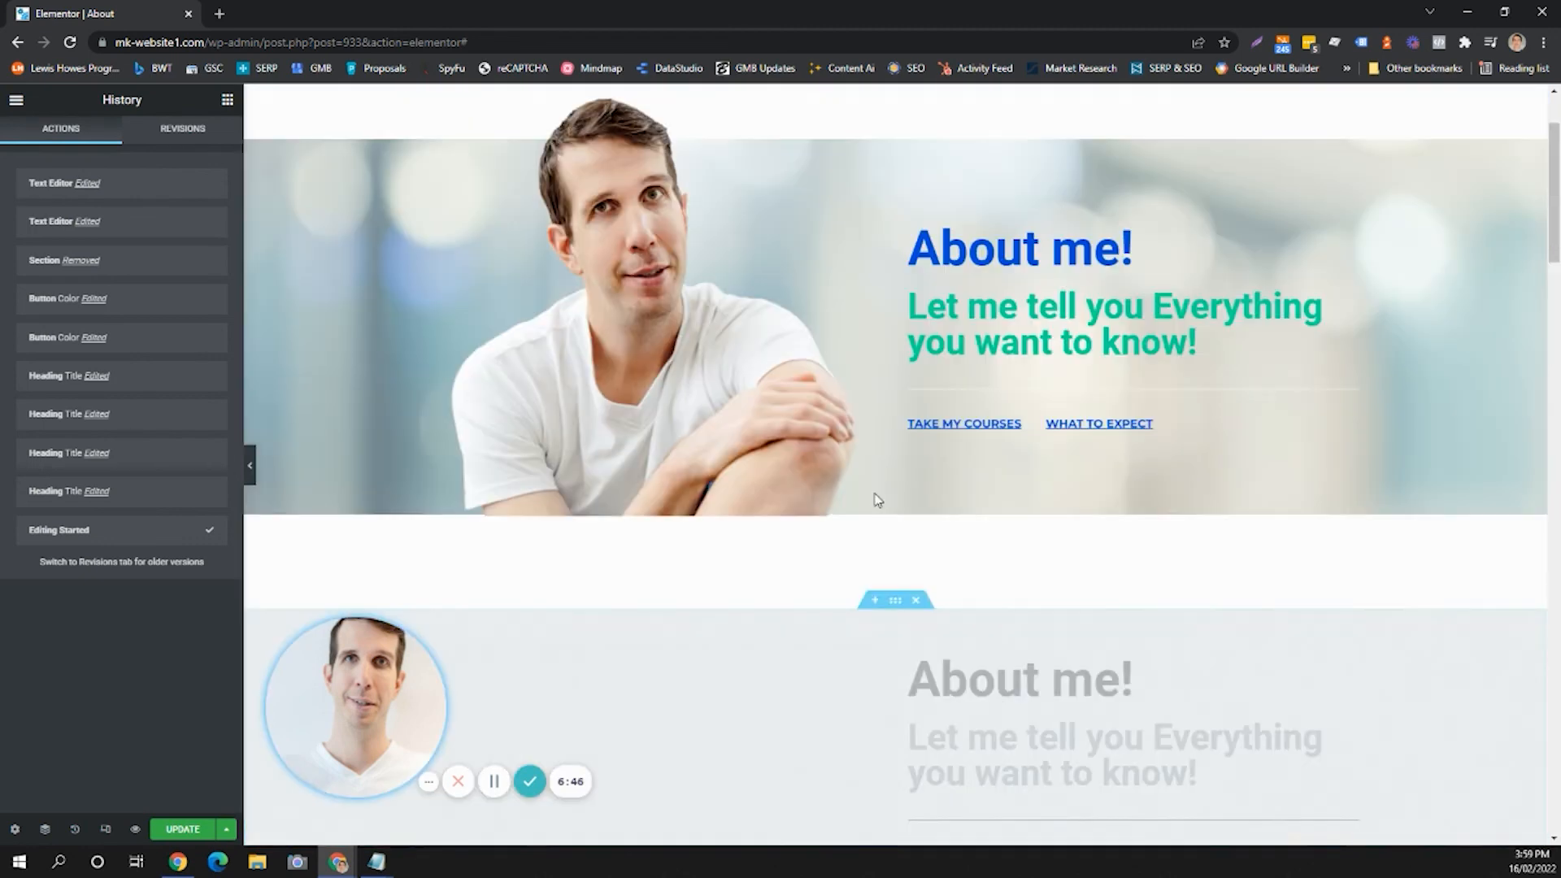
scroll(878, 500, "up", 2)
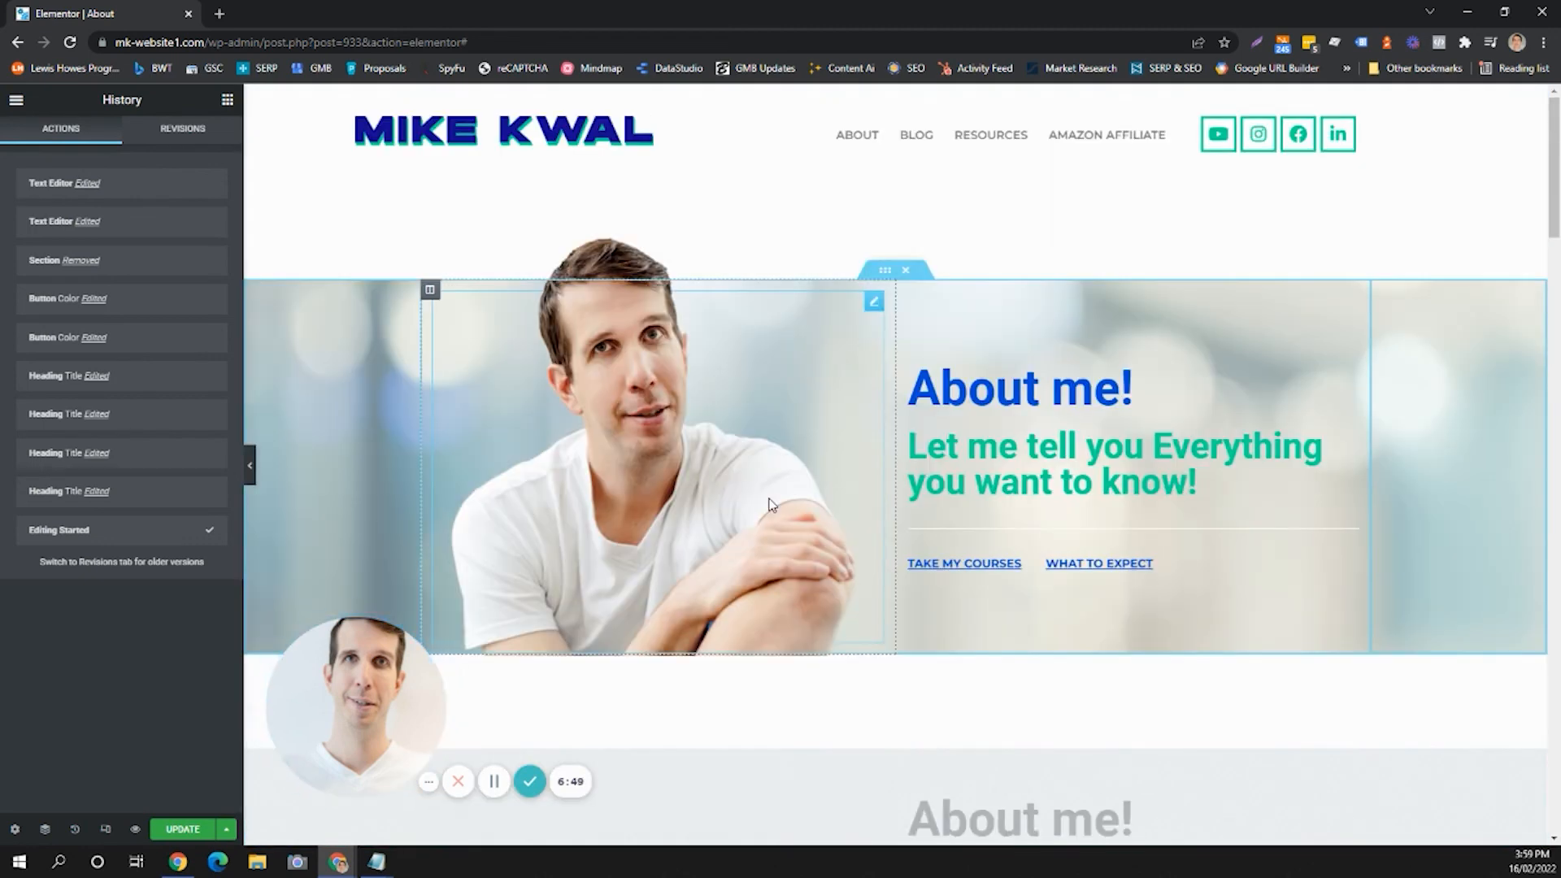